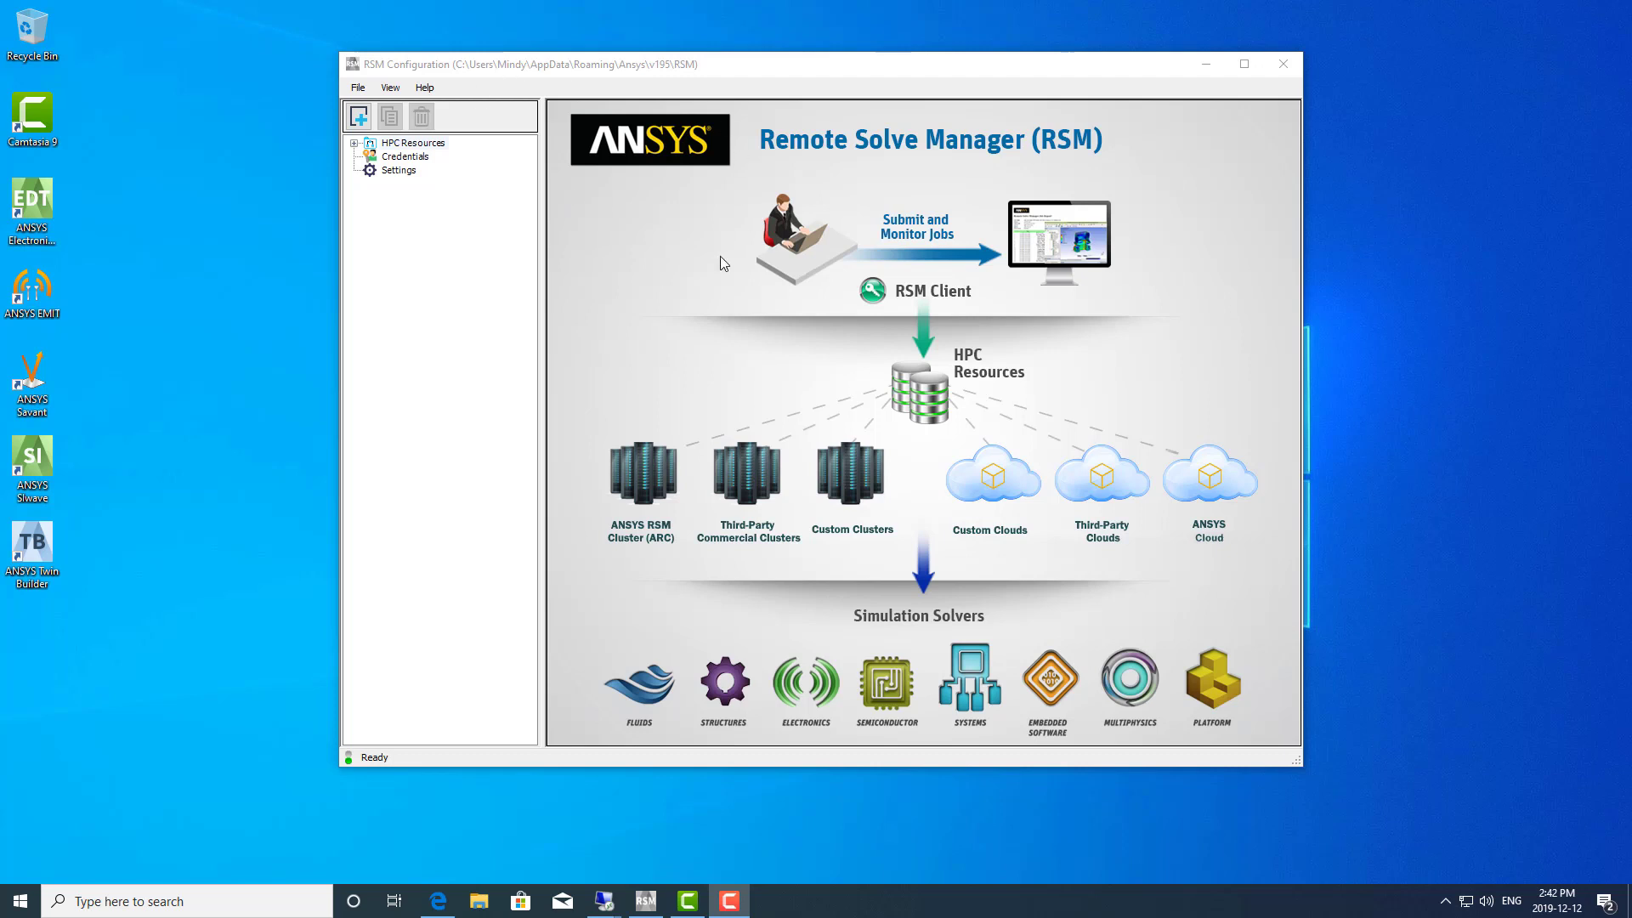
Step: Expand HPC Resources in the left tree to reveal the localhost resource
click(355, 143)
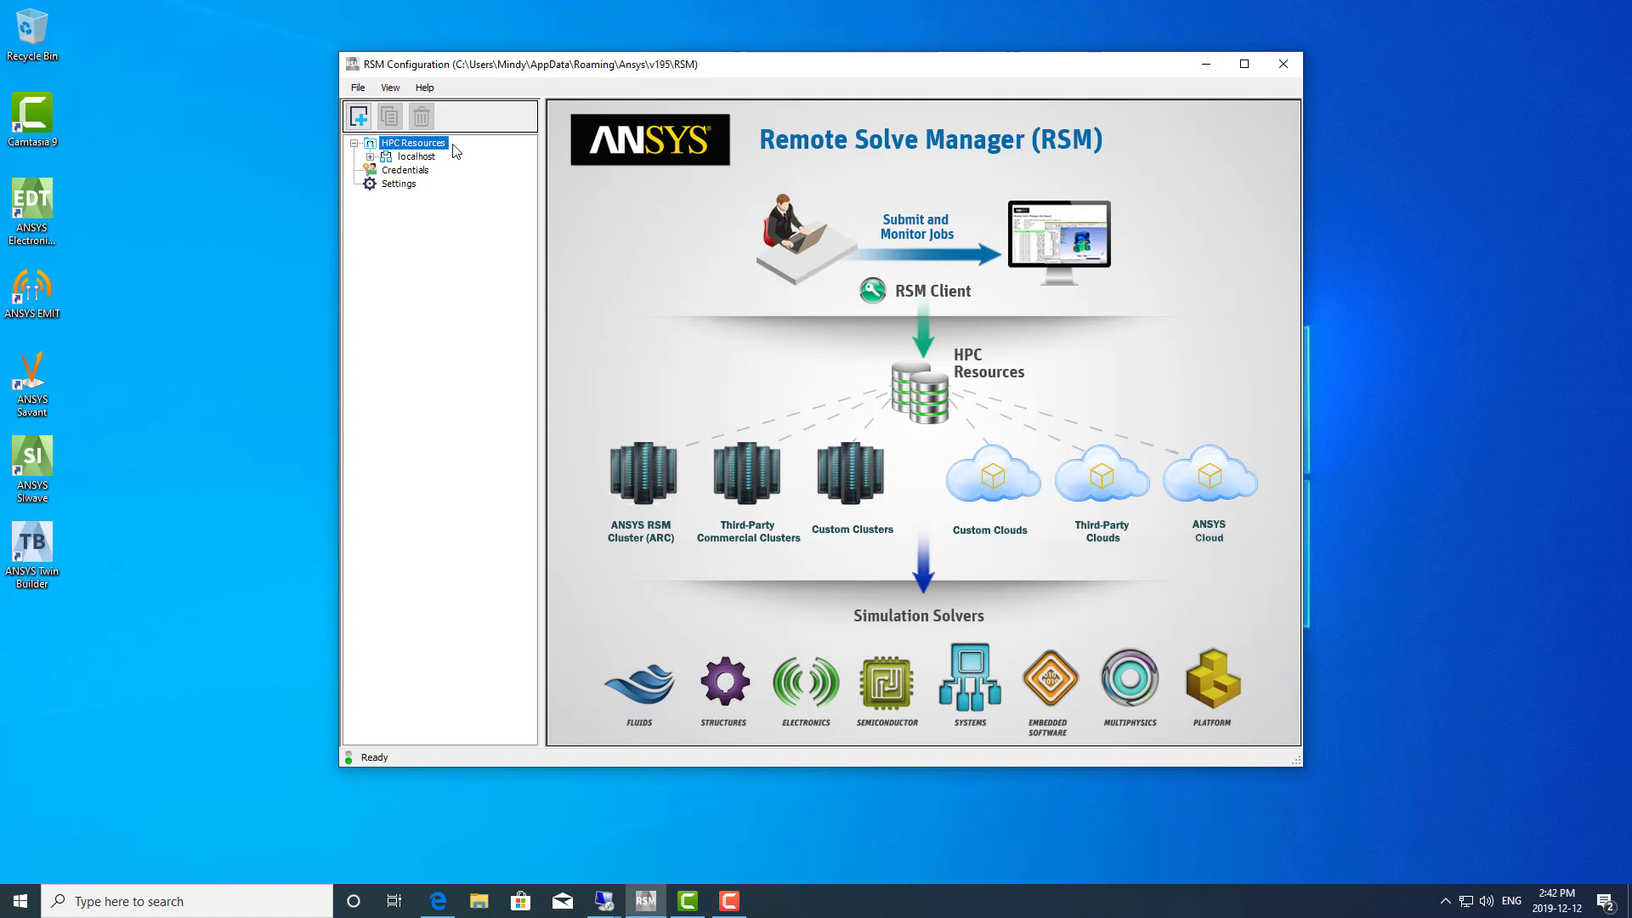
Step: Add a new HPC resource named 'HPC Cluster' with ARC as the HPC type
click(360, 117)
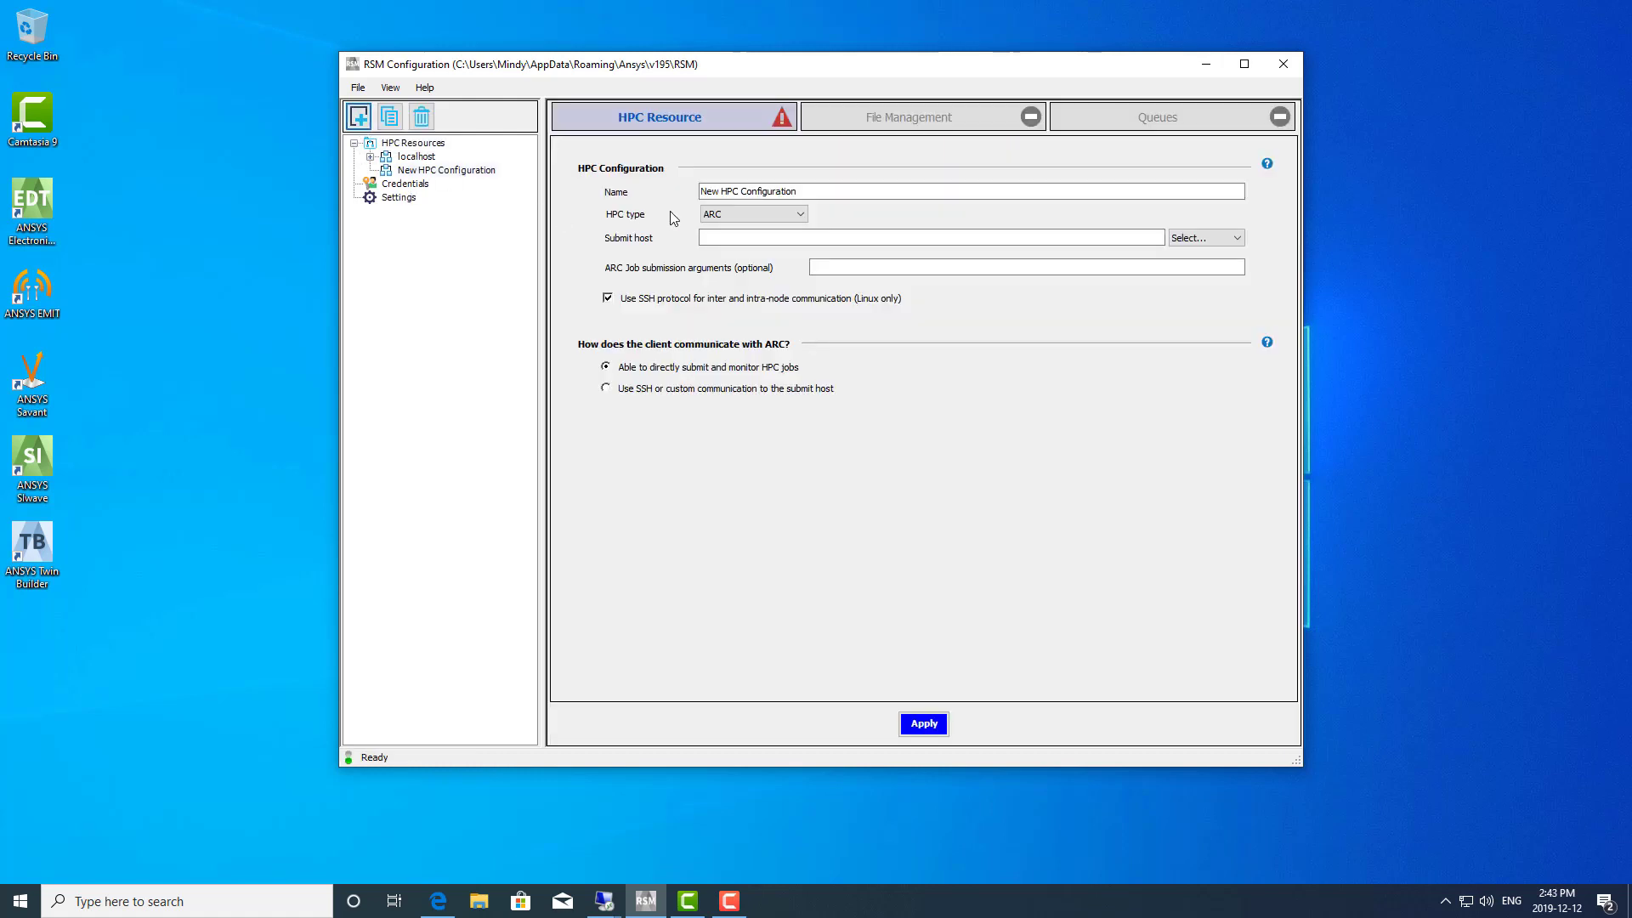
click(831, 191)
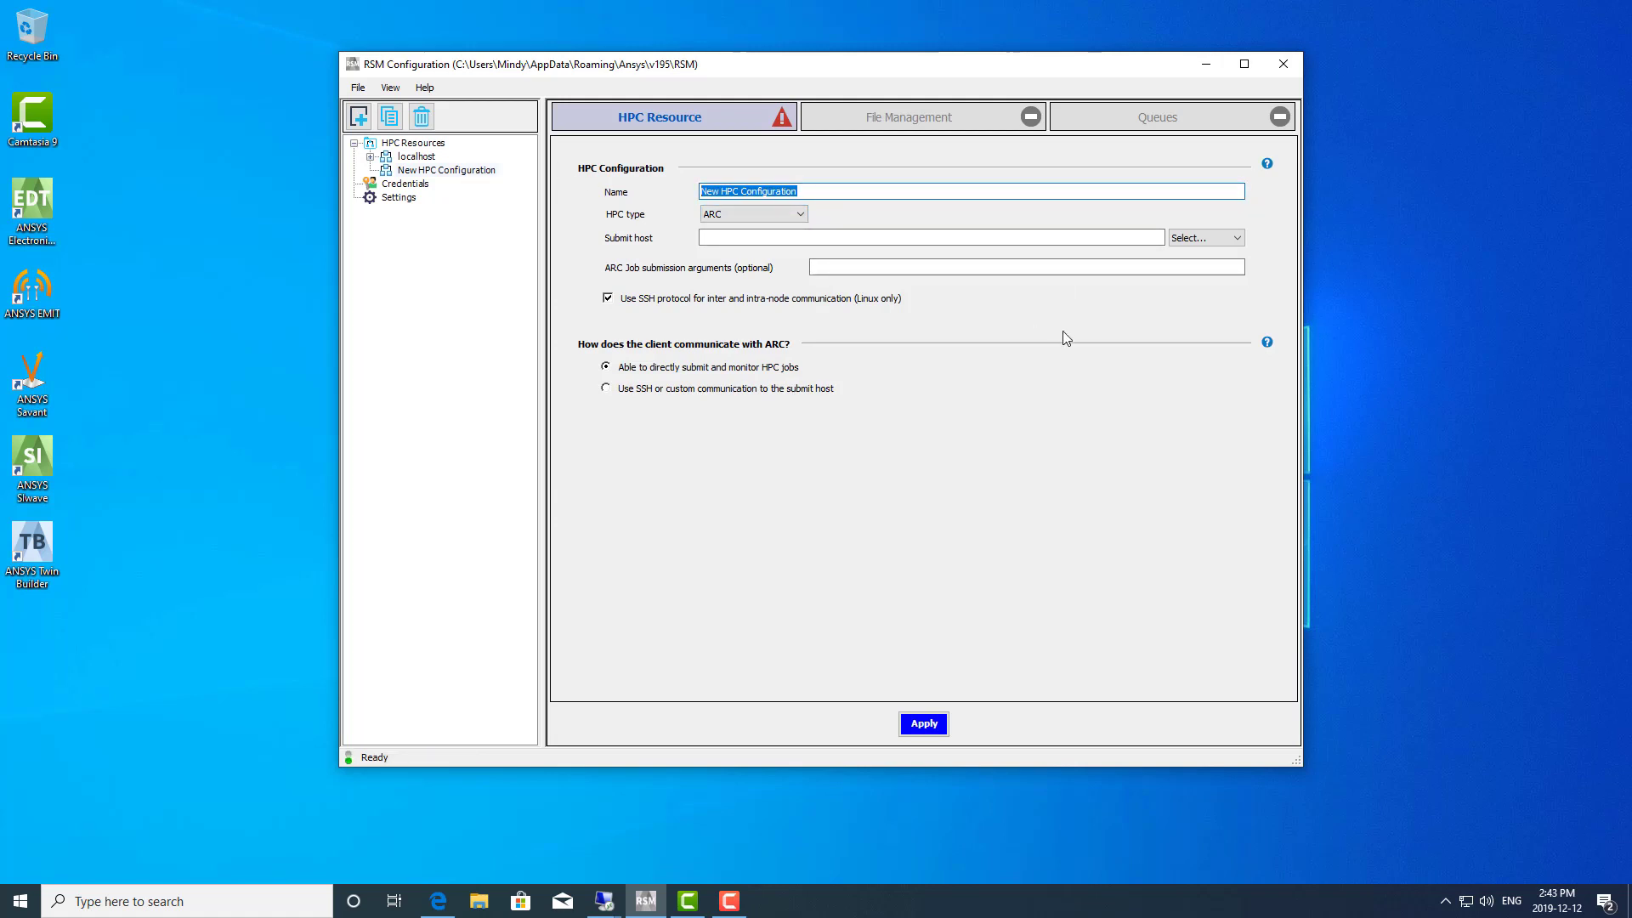
text(HPC)
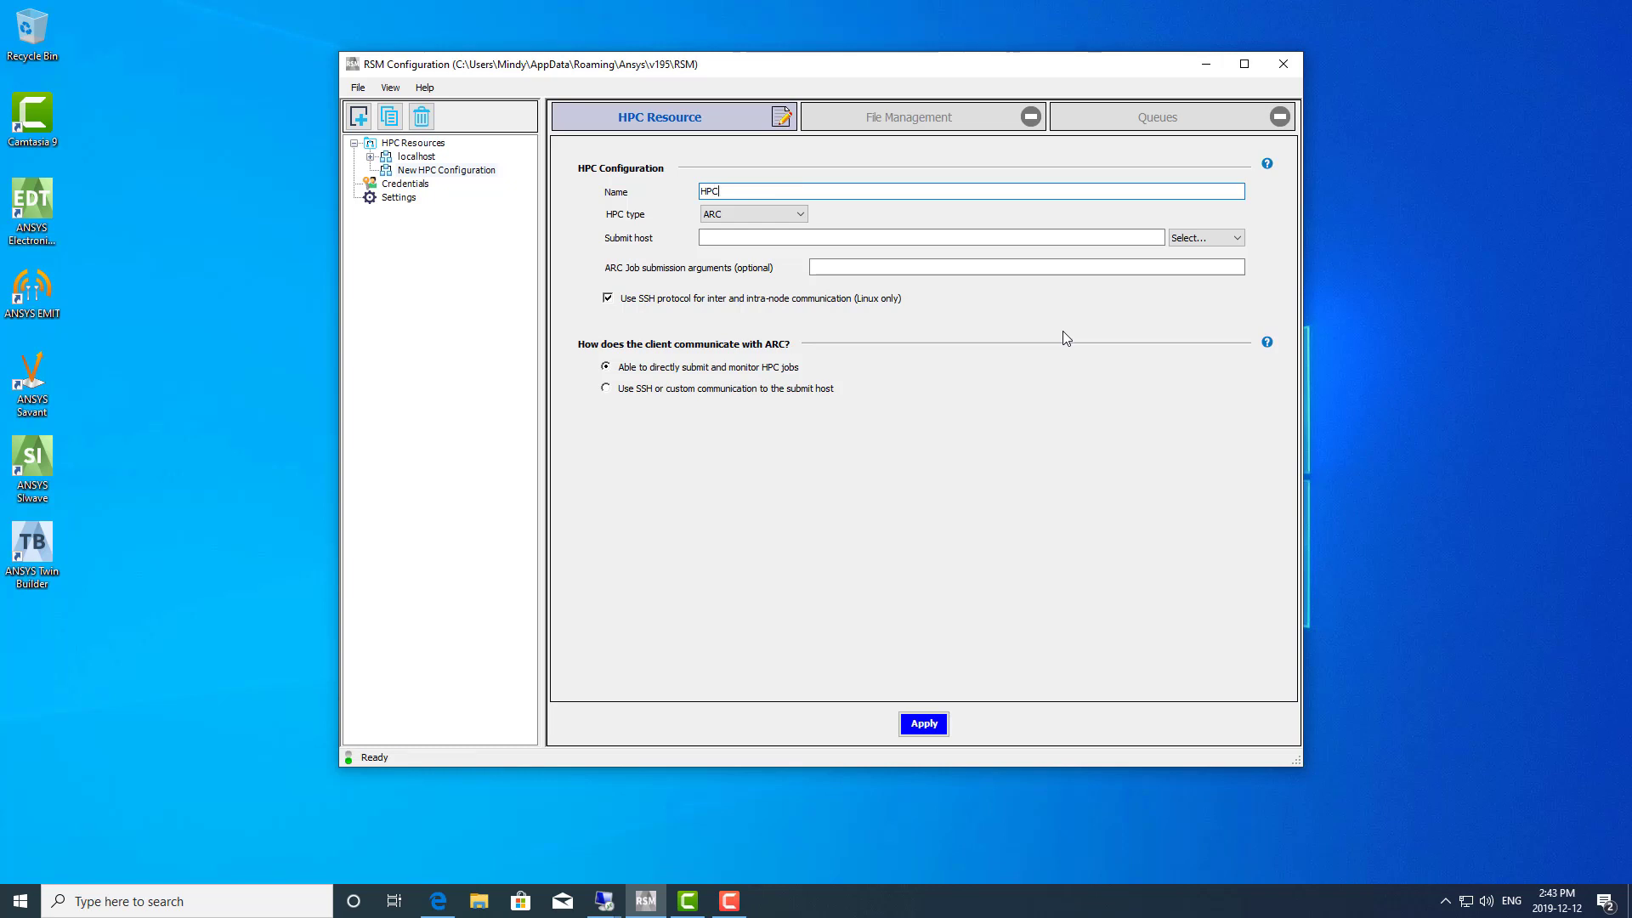
text( Cluster)
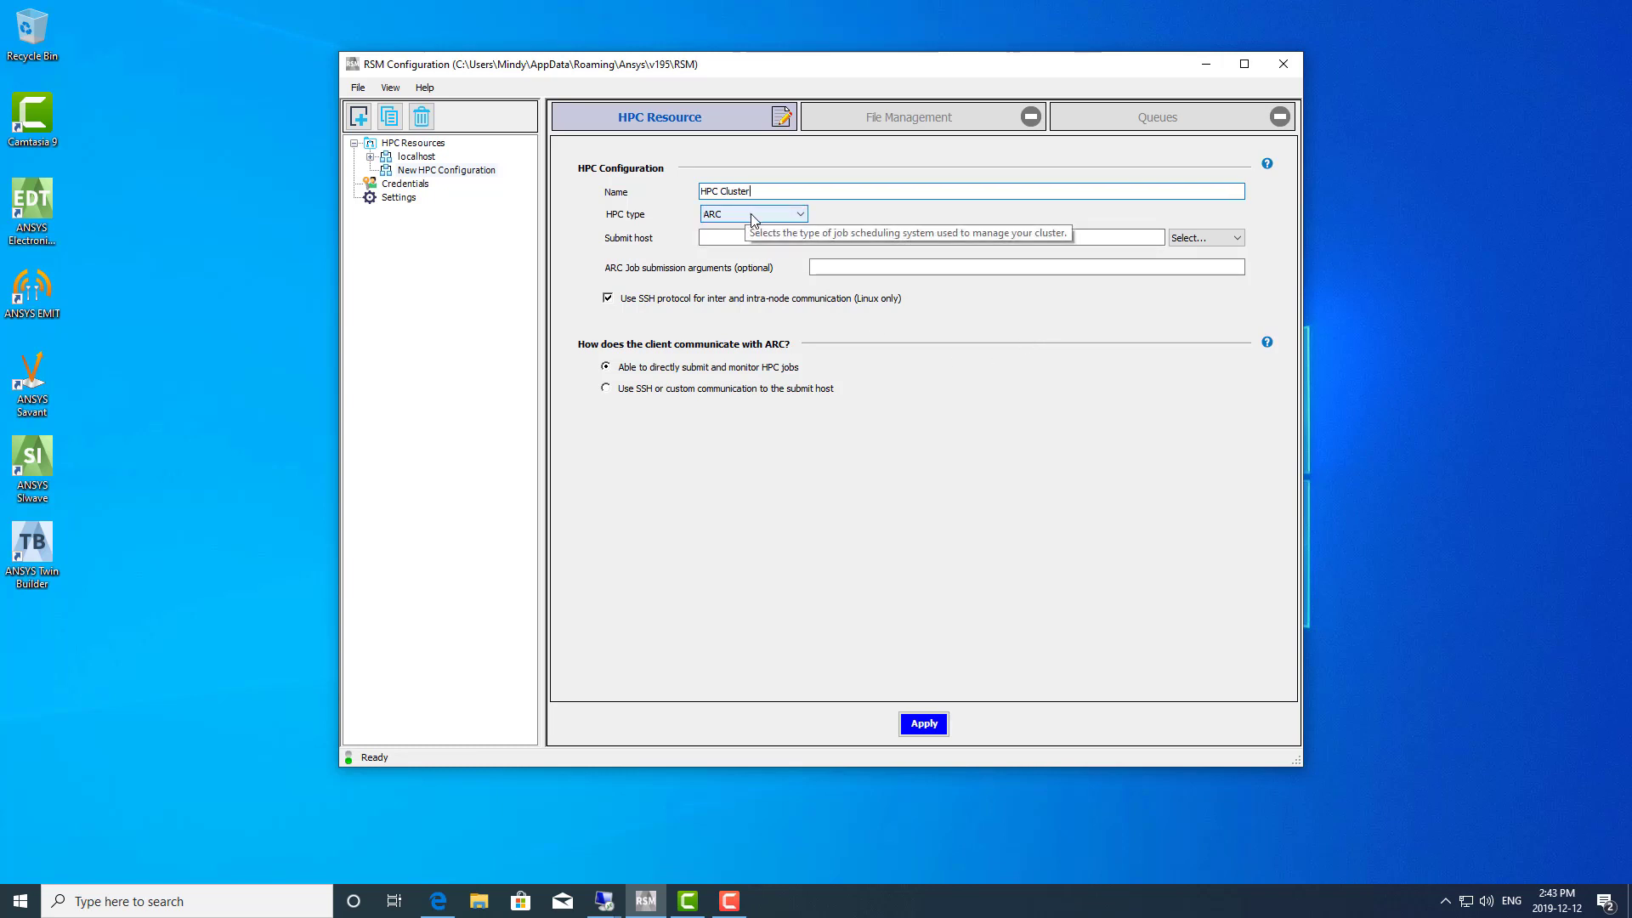
click(771, 215)
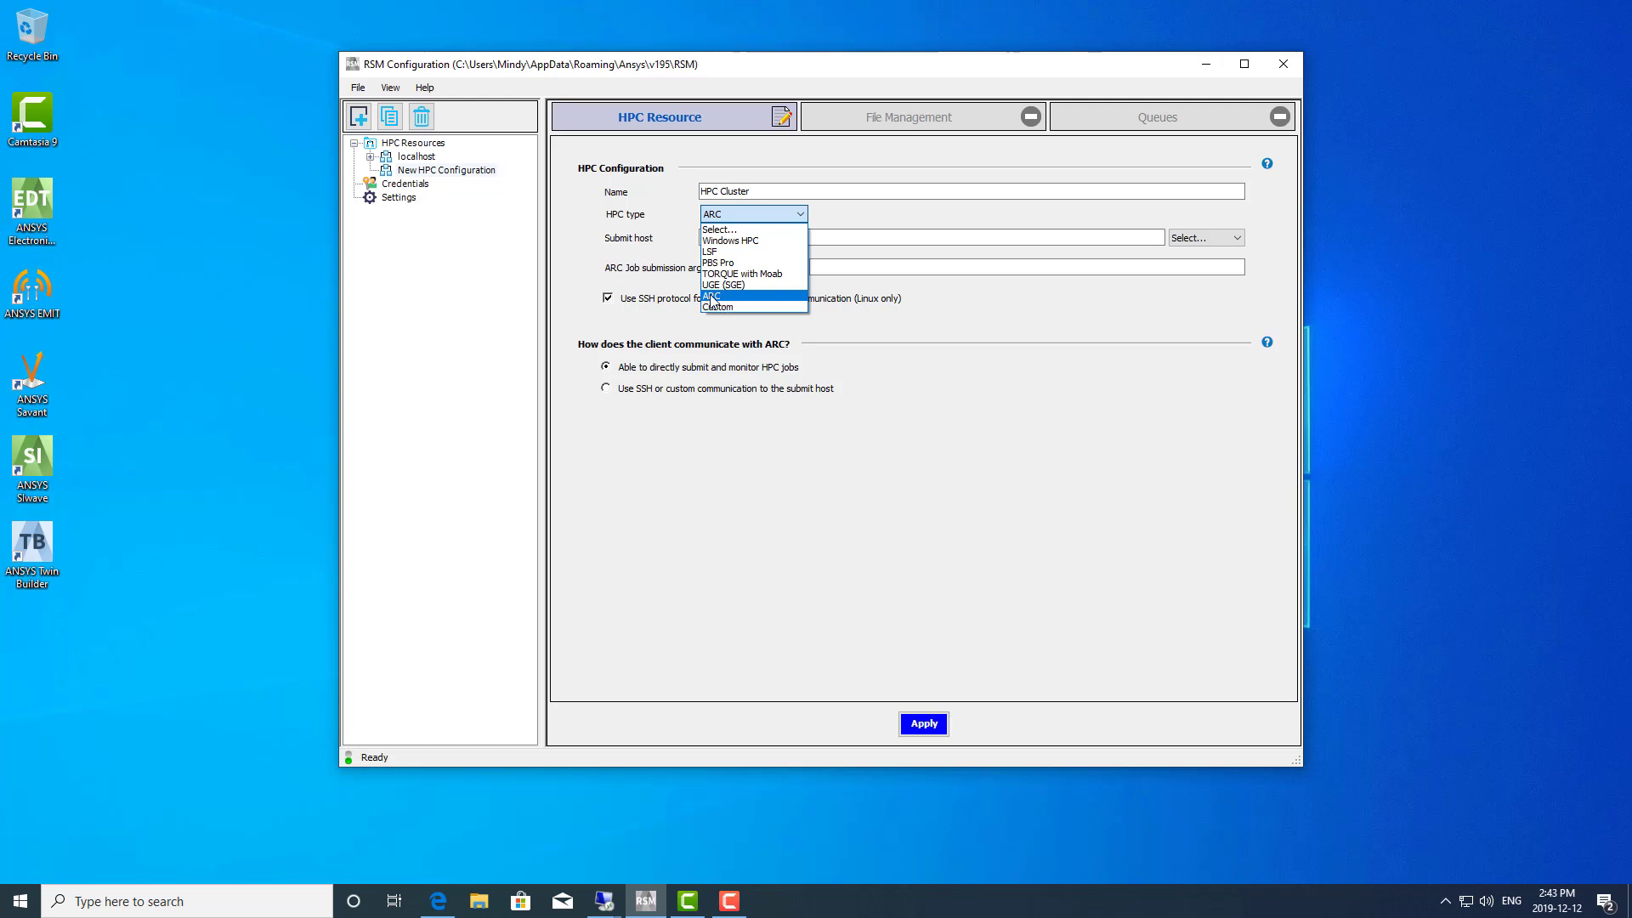
click(712, 297)
click(769, 237)
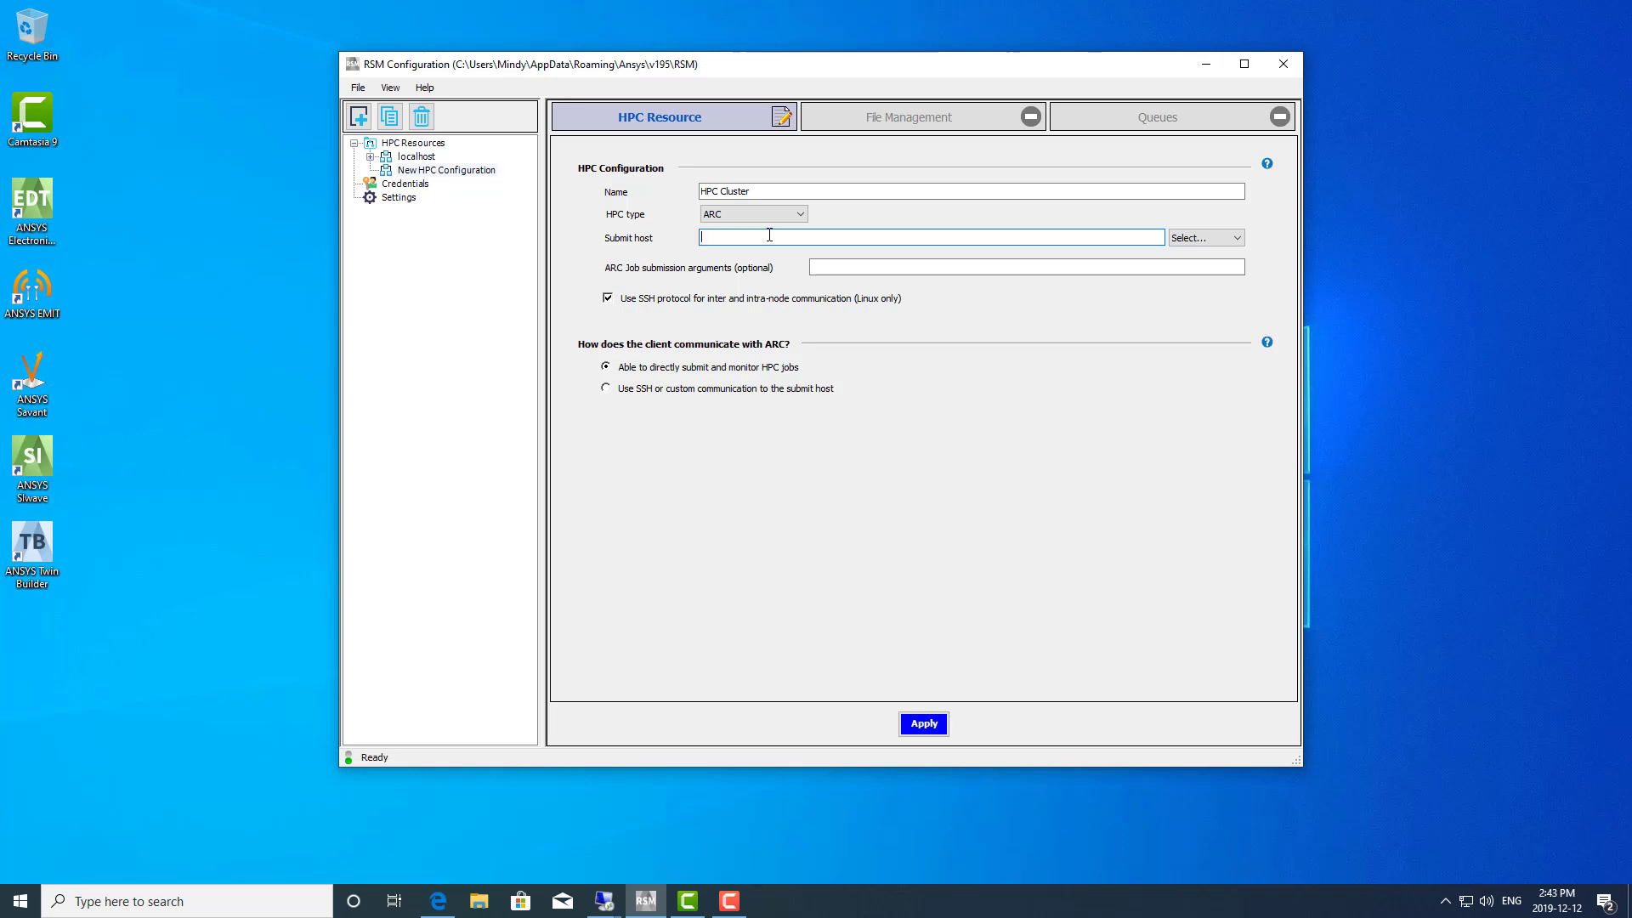
Step: Set submit host training01.simutechgroup.ca on Windows 64, turn off SSH, and apply
text(training01.)
text(simutechgroup.ca)
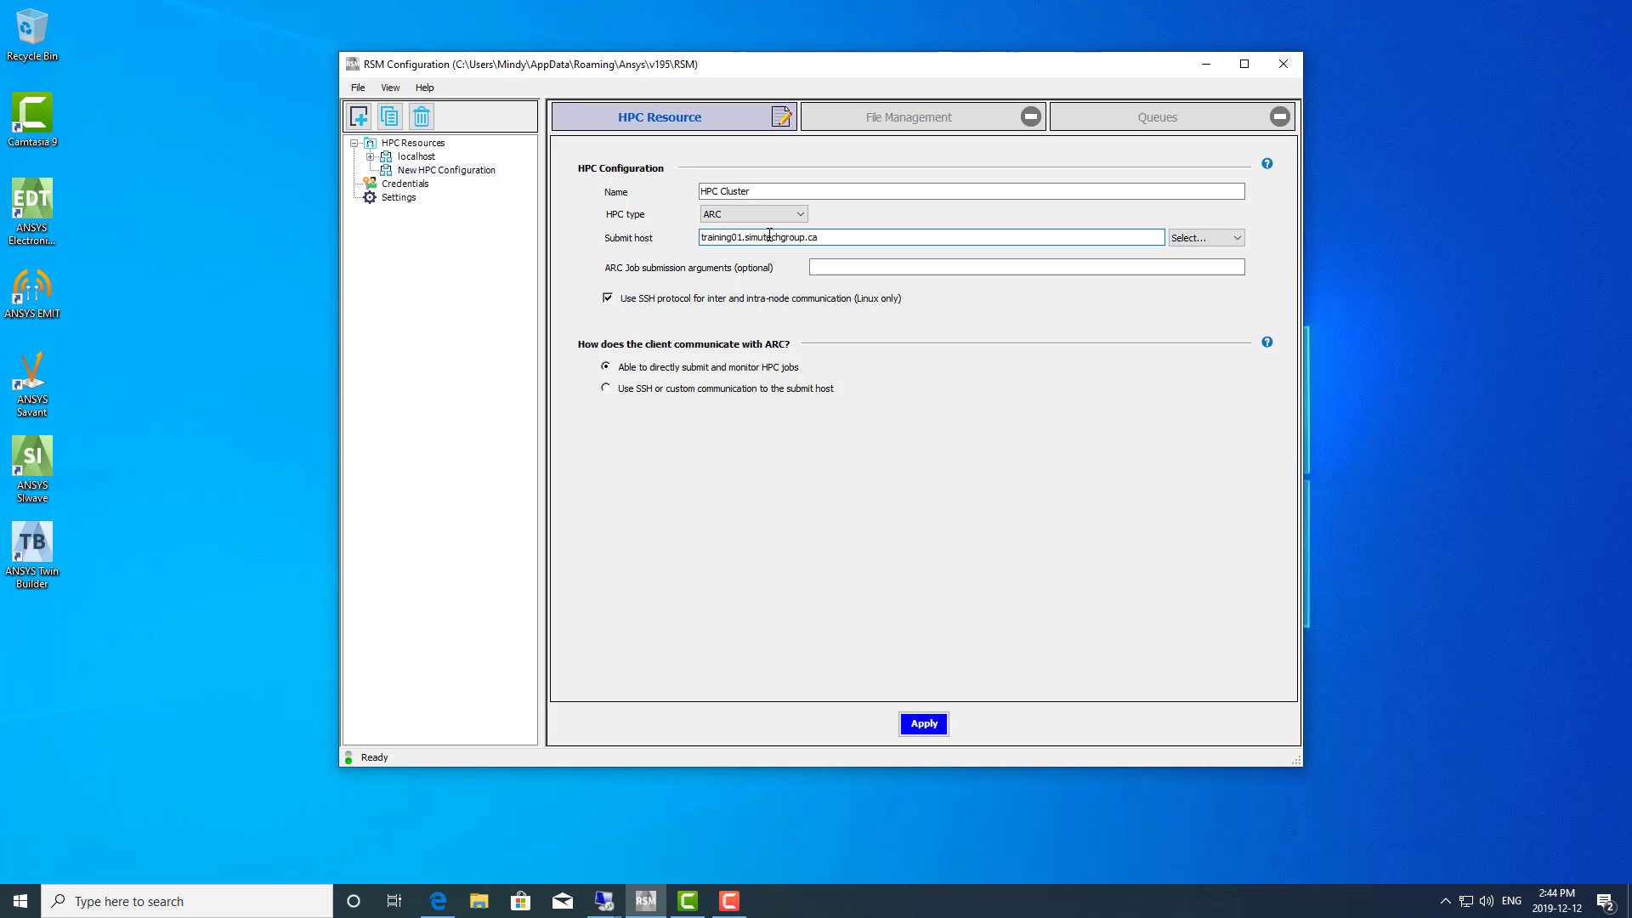
click(1198, 237)
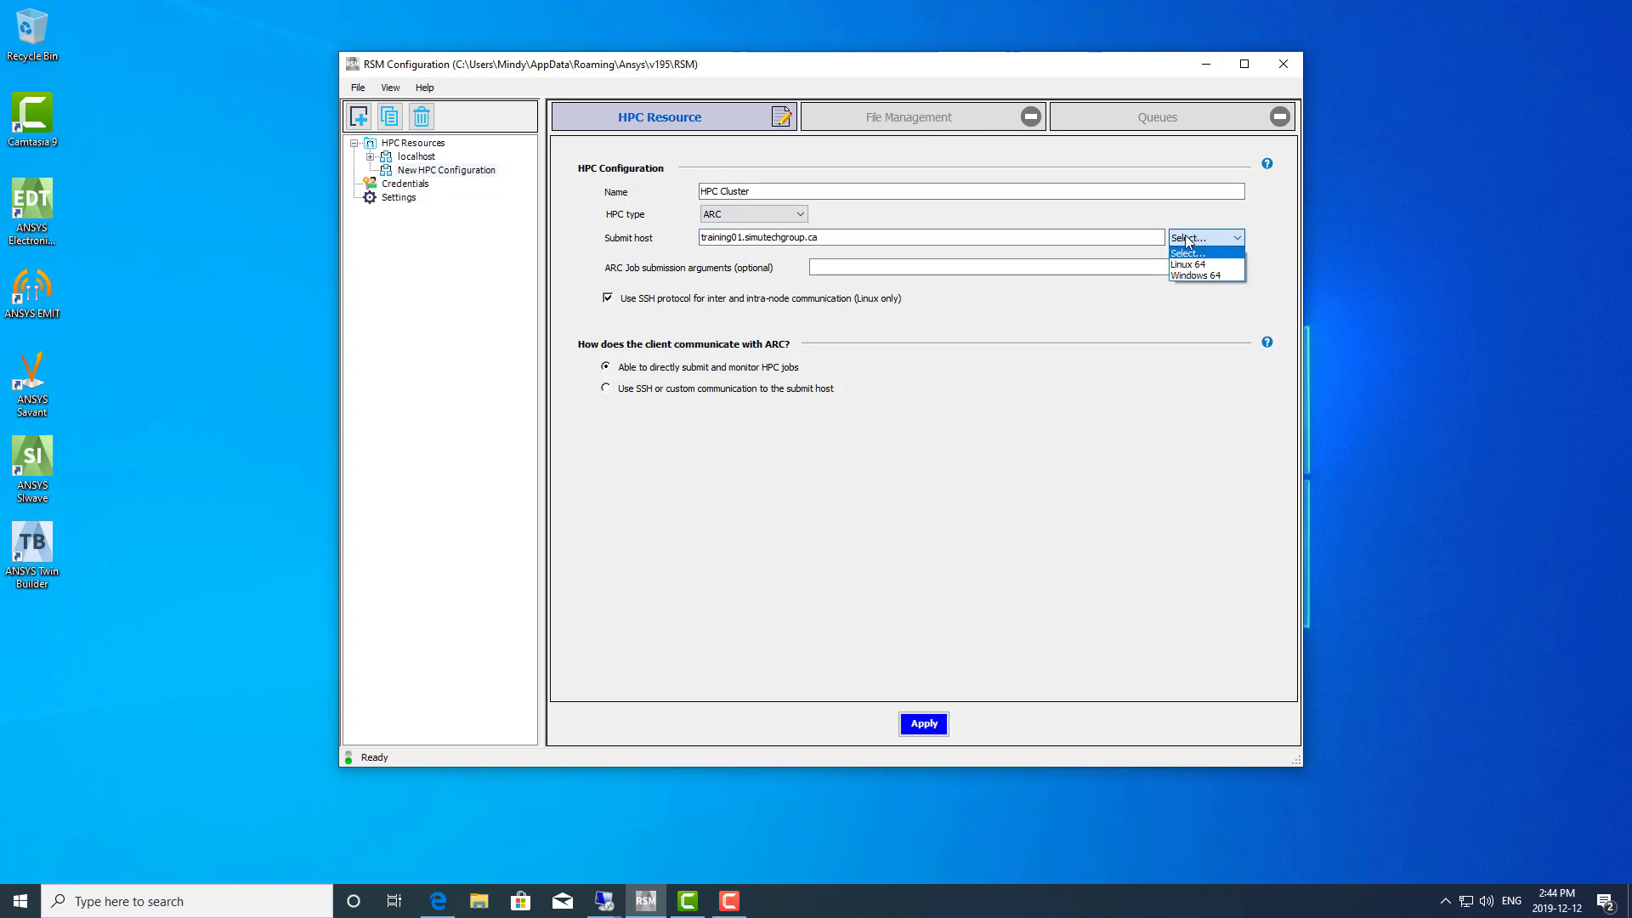
click(1223, 275)
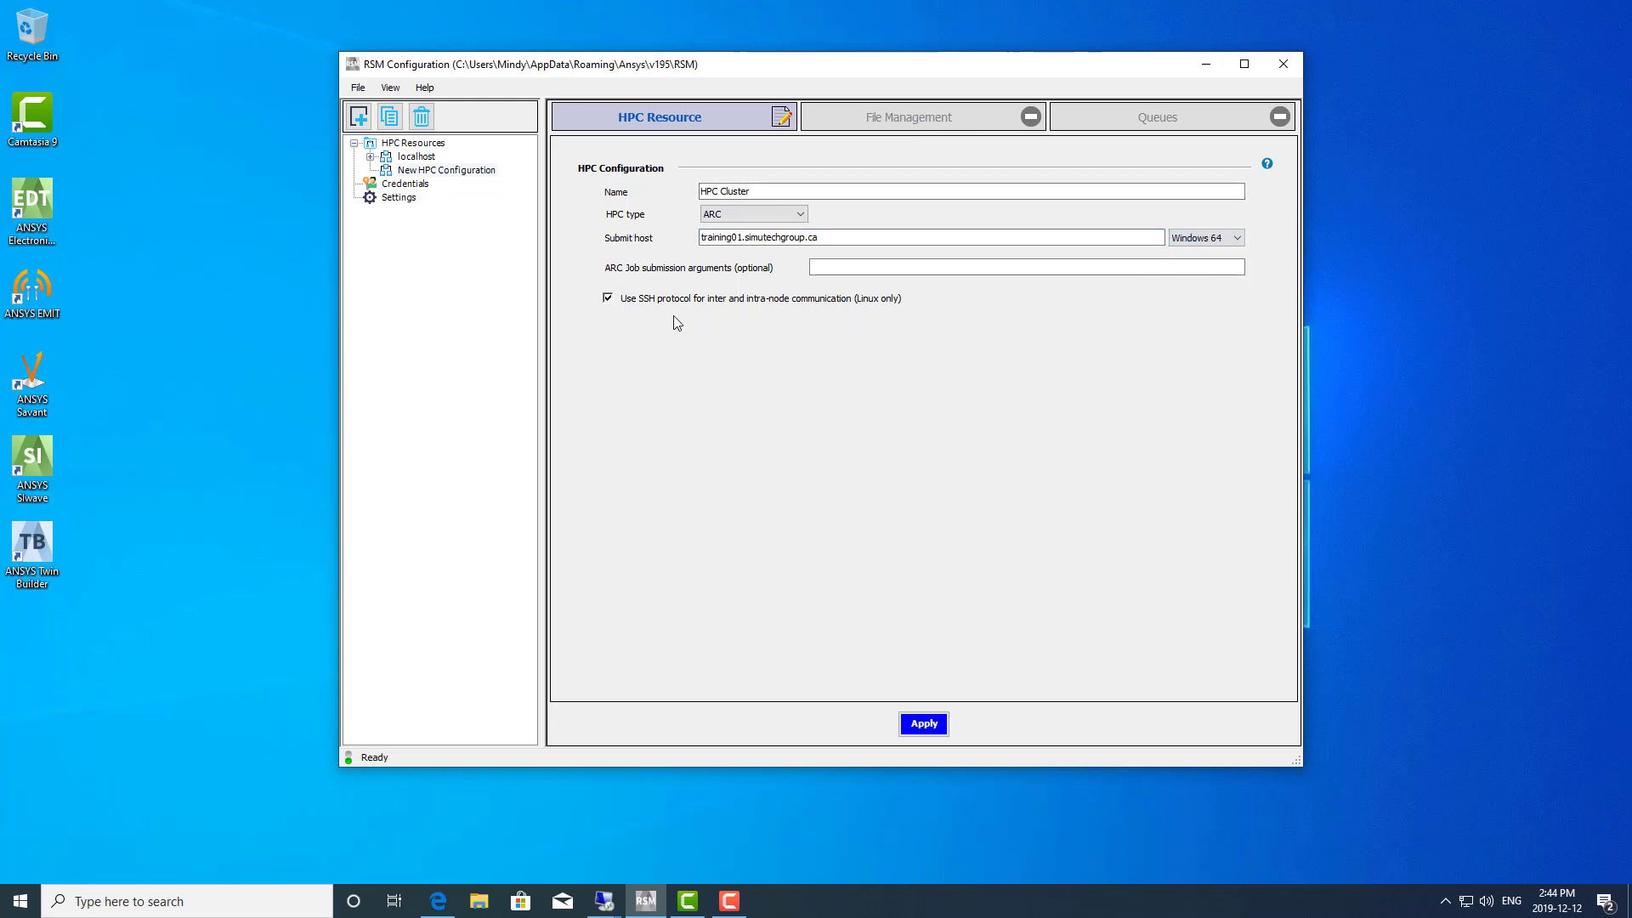
click(609, 299)
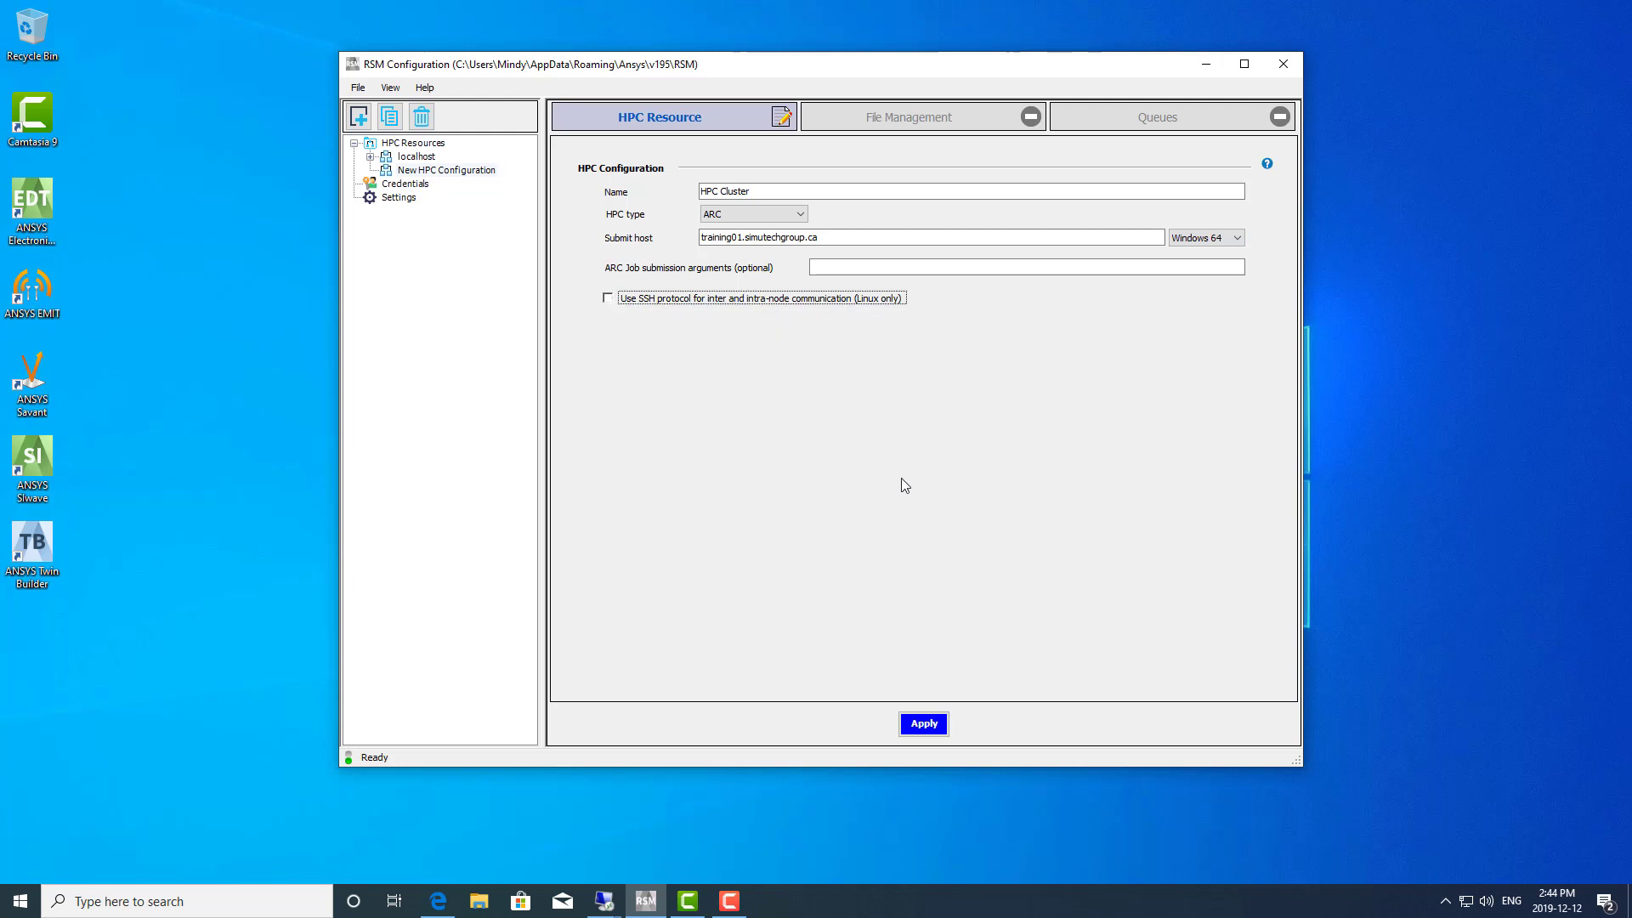
click(924, 724)
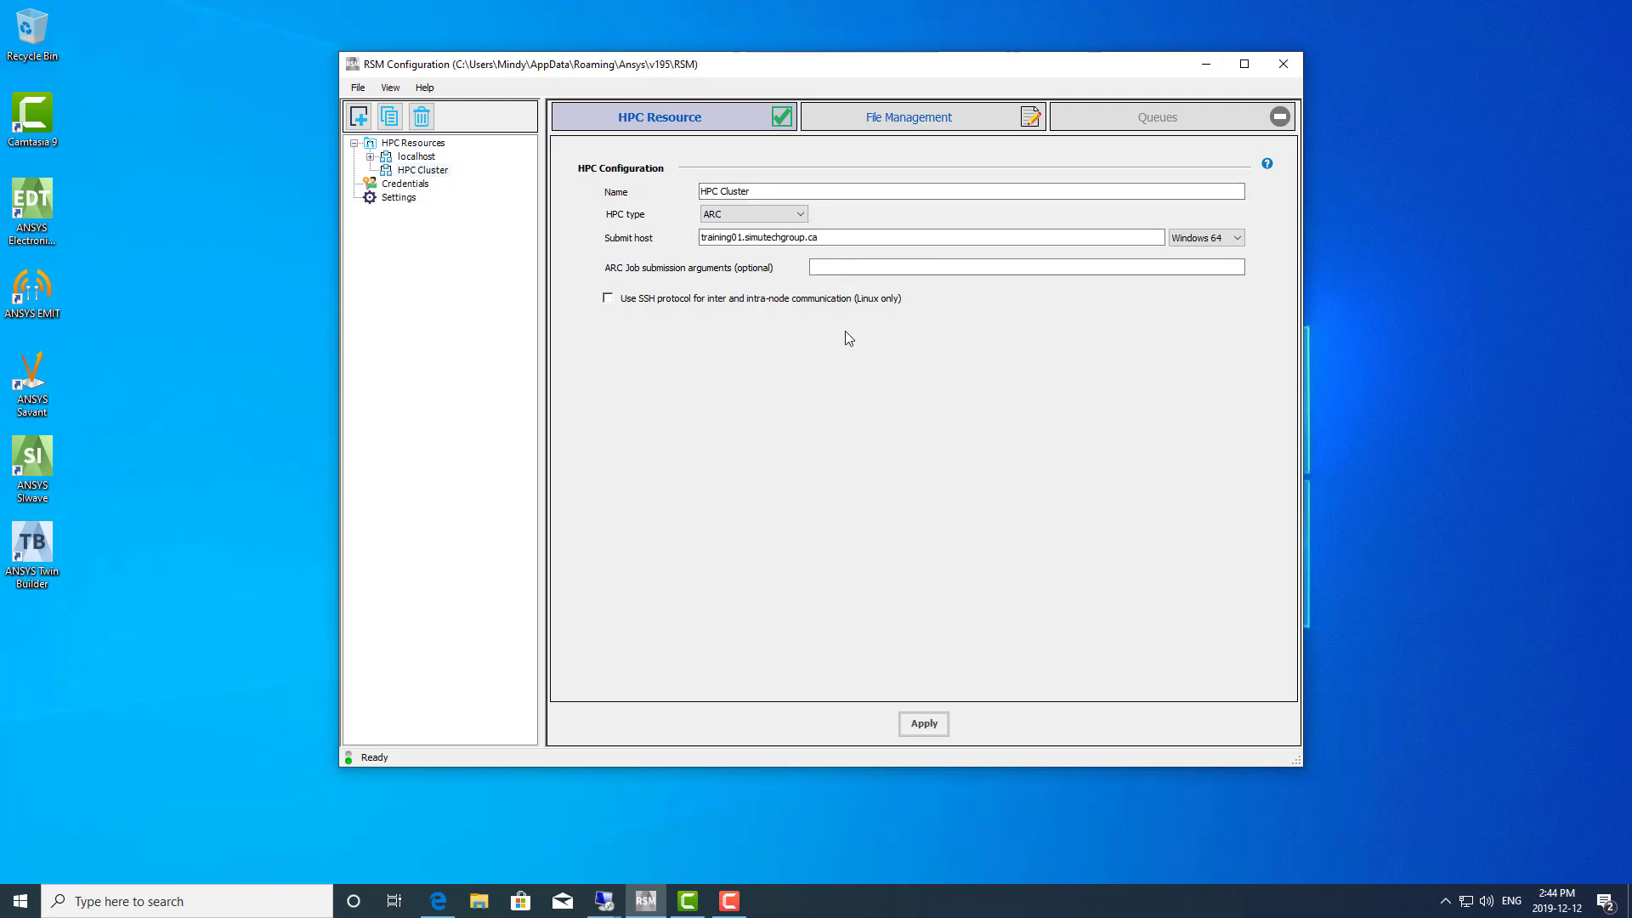
Step: Choose 'RSM internal file transfer mechanism' on HPC Cluster's File Management tab
click(917, 121)
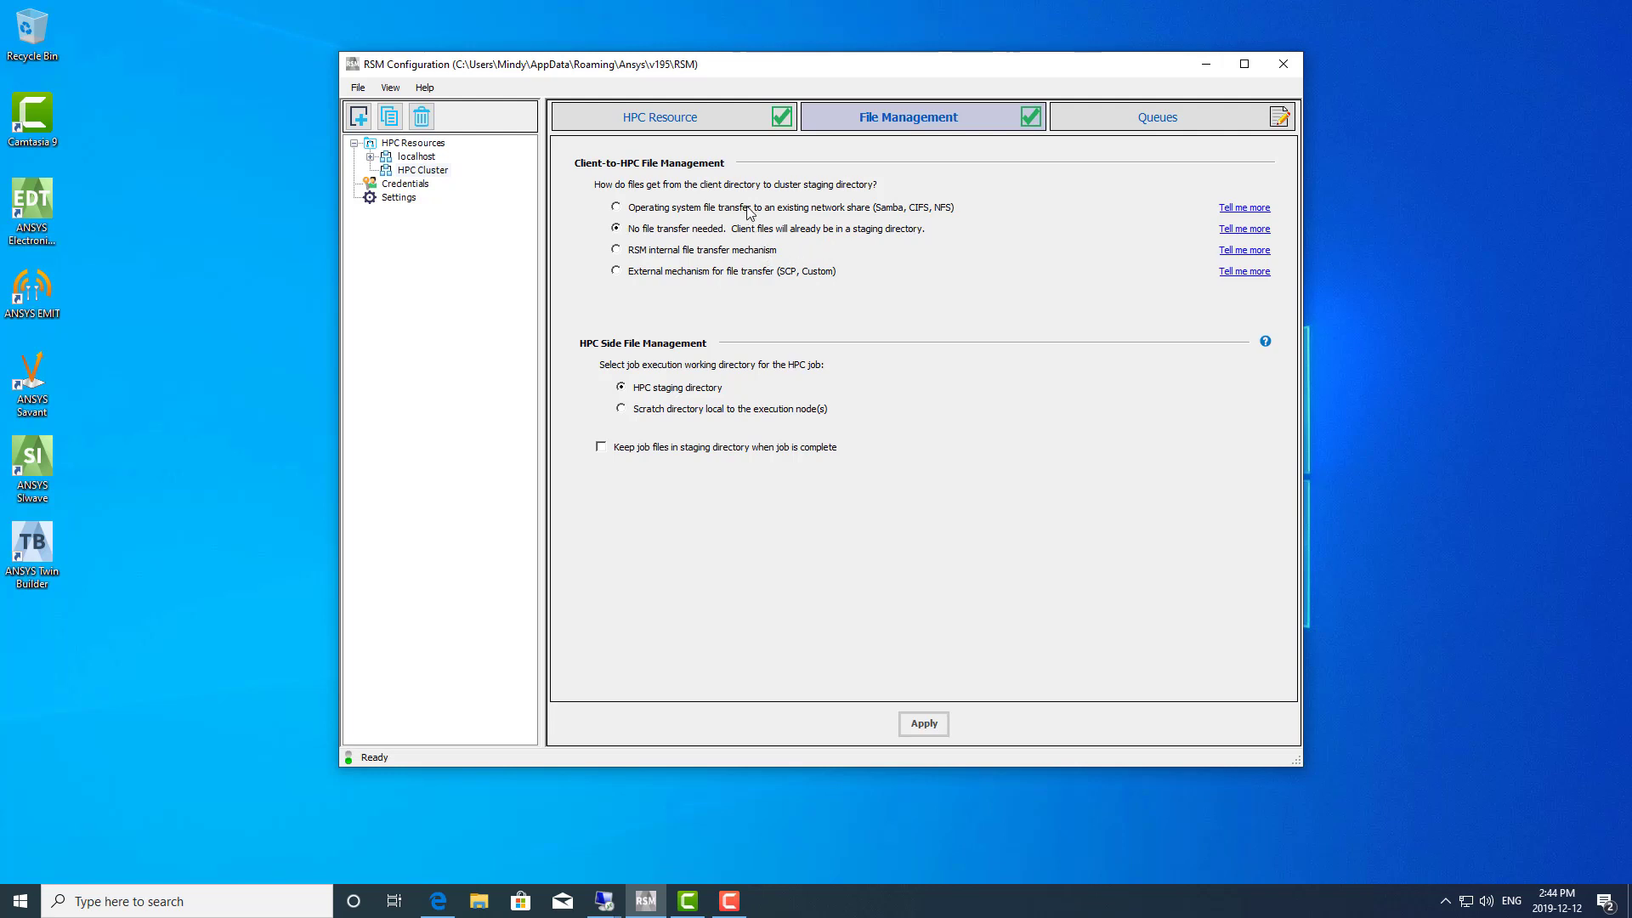
click(747, 249)
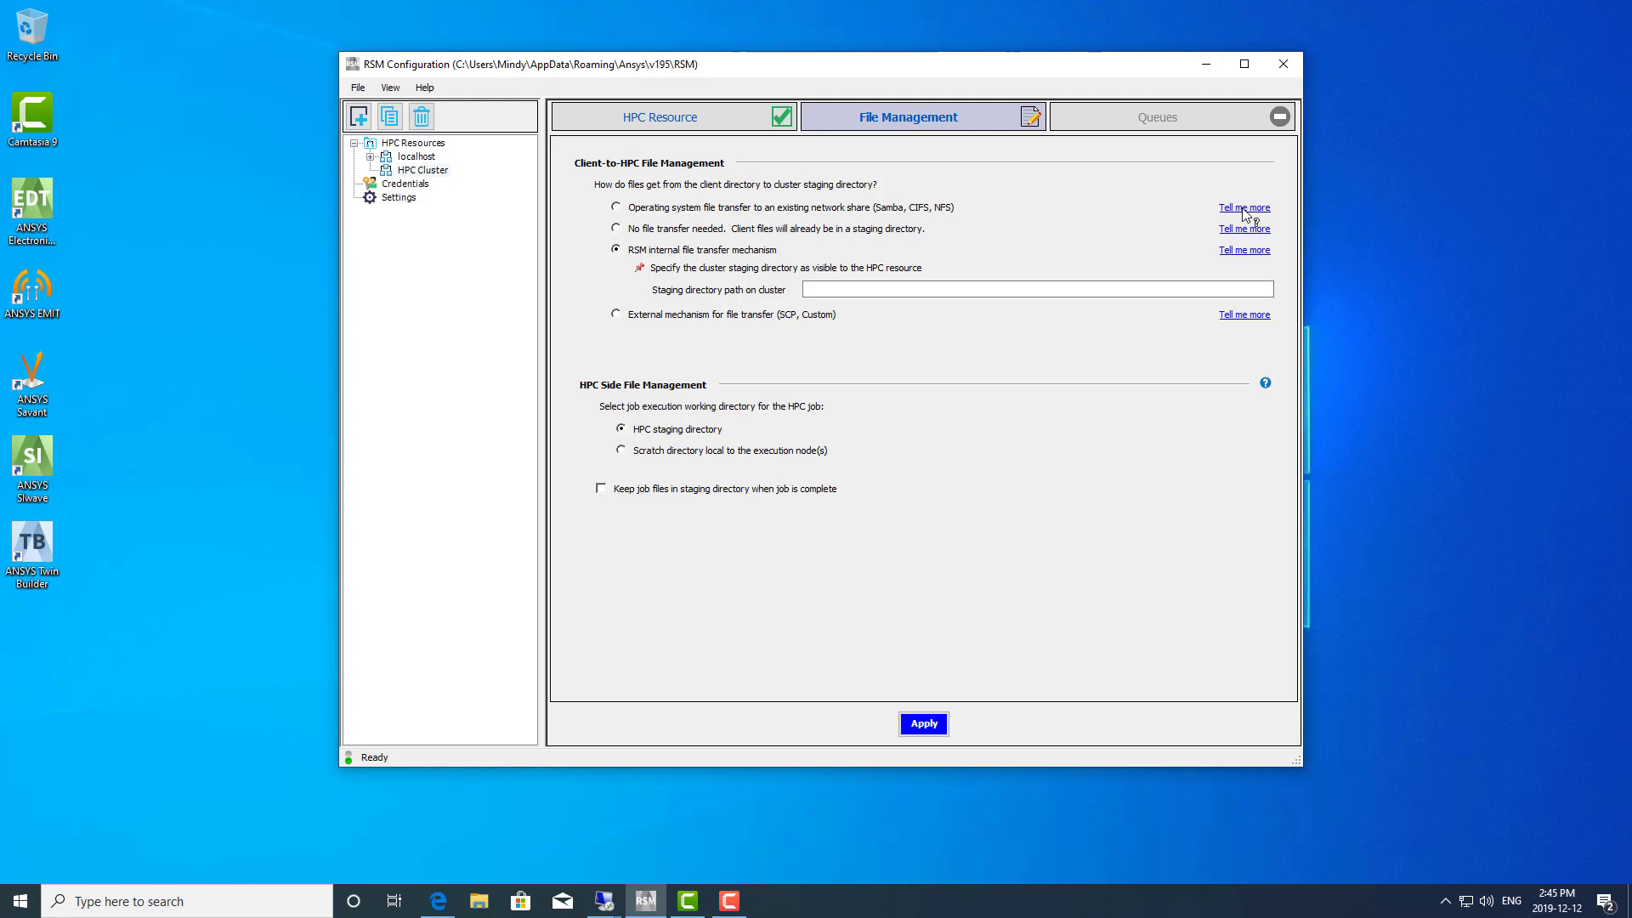
Step: Set staging directory D:\rsmstaging, keep job files after completion, and apply
click(961, 283)
text(D;)
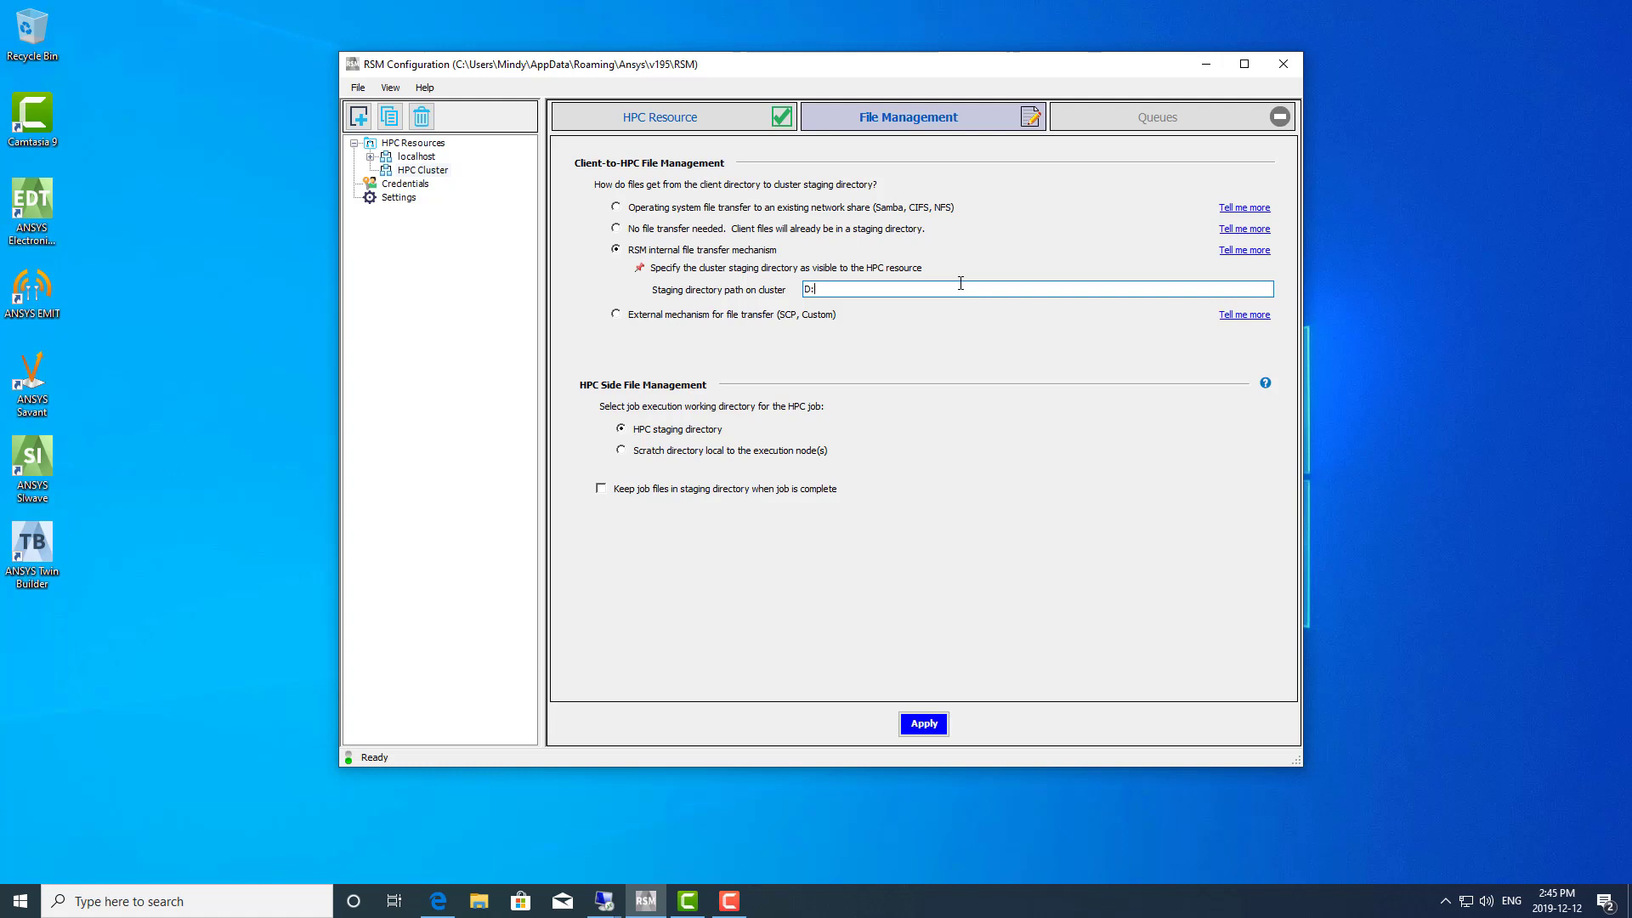
text(\rsmstaging)
click(887, 349)
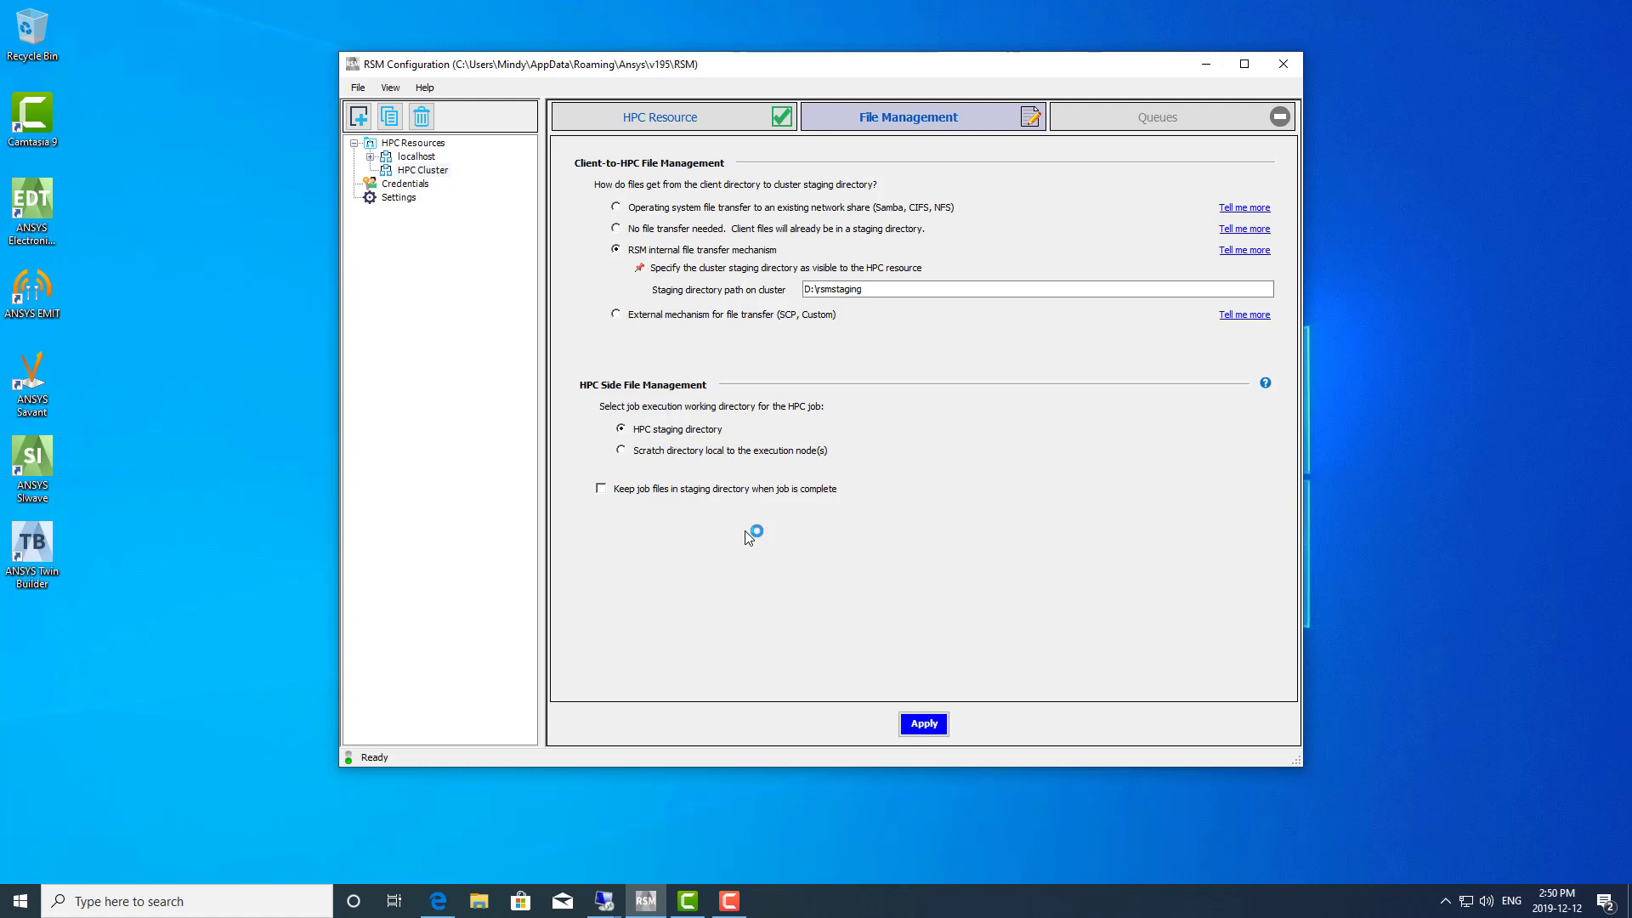
click(753, 489)
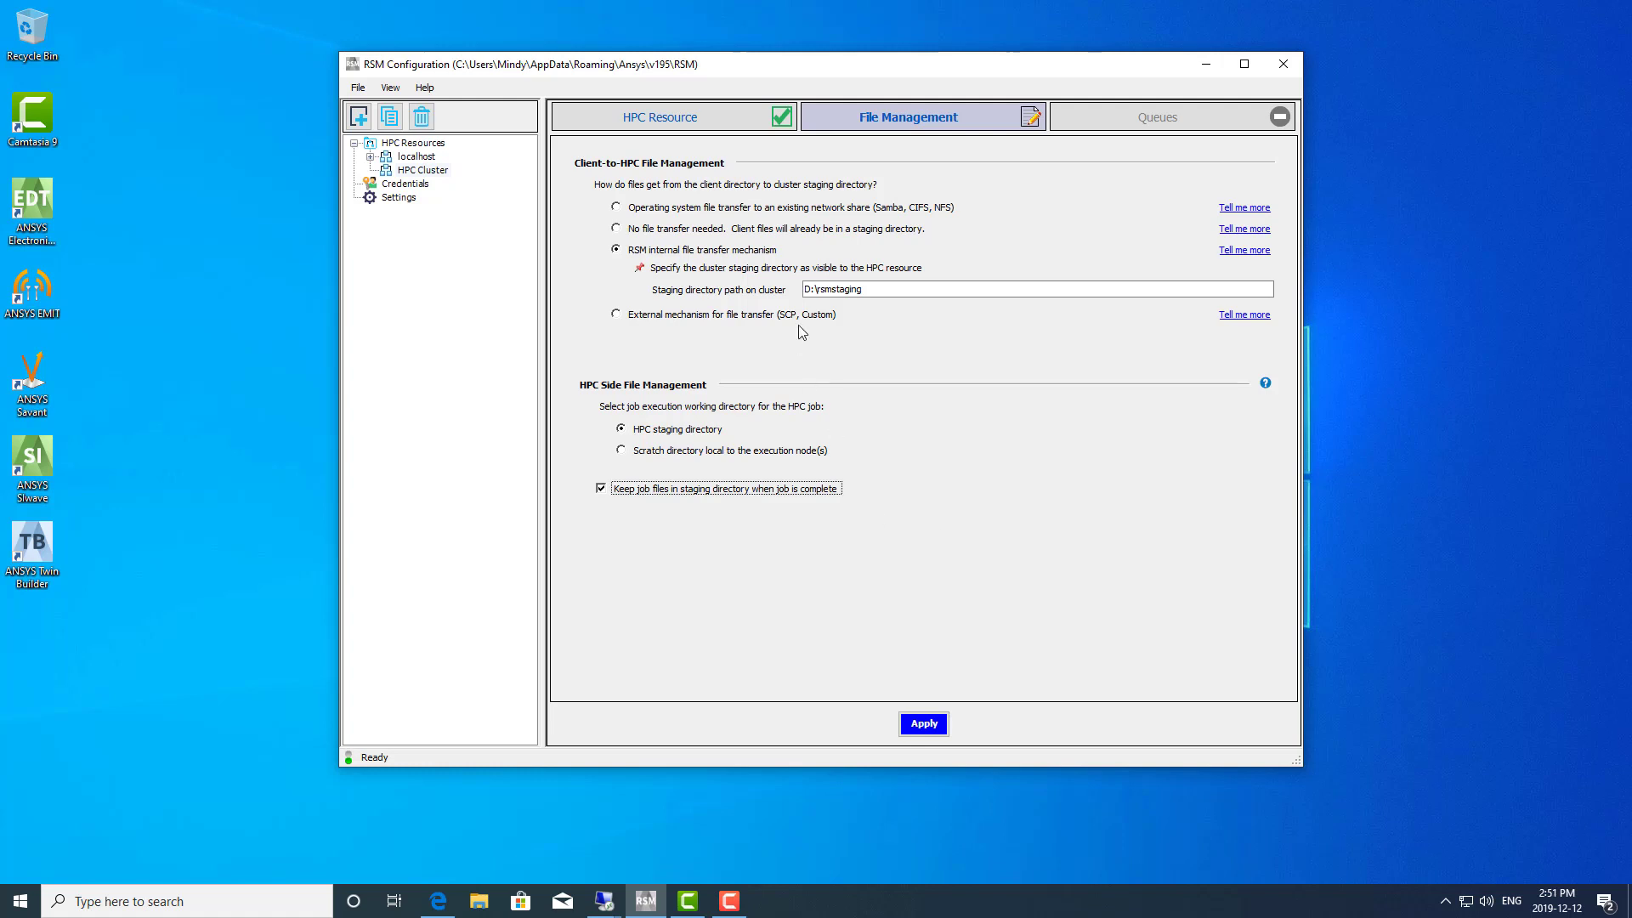
click(916, 723)
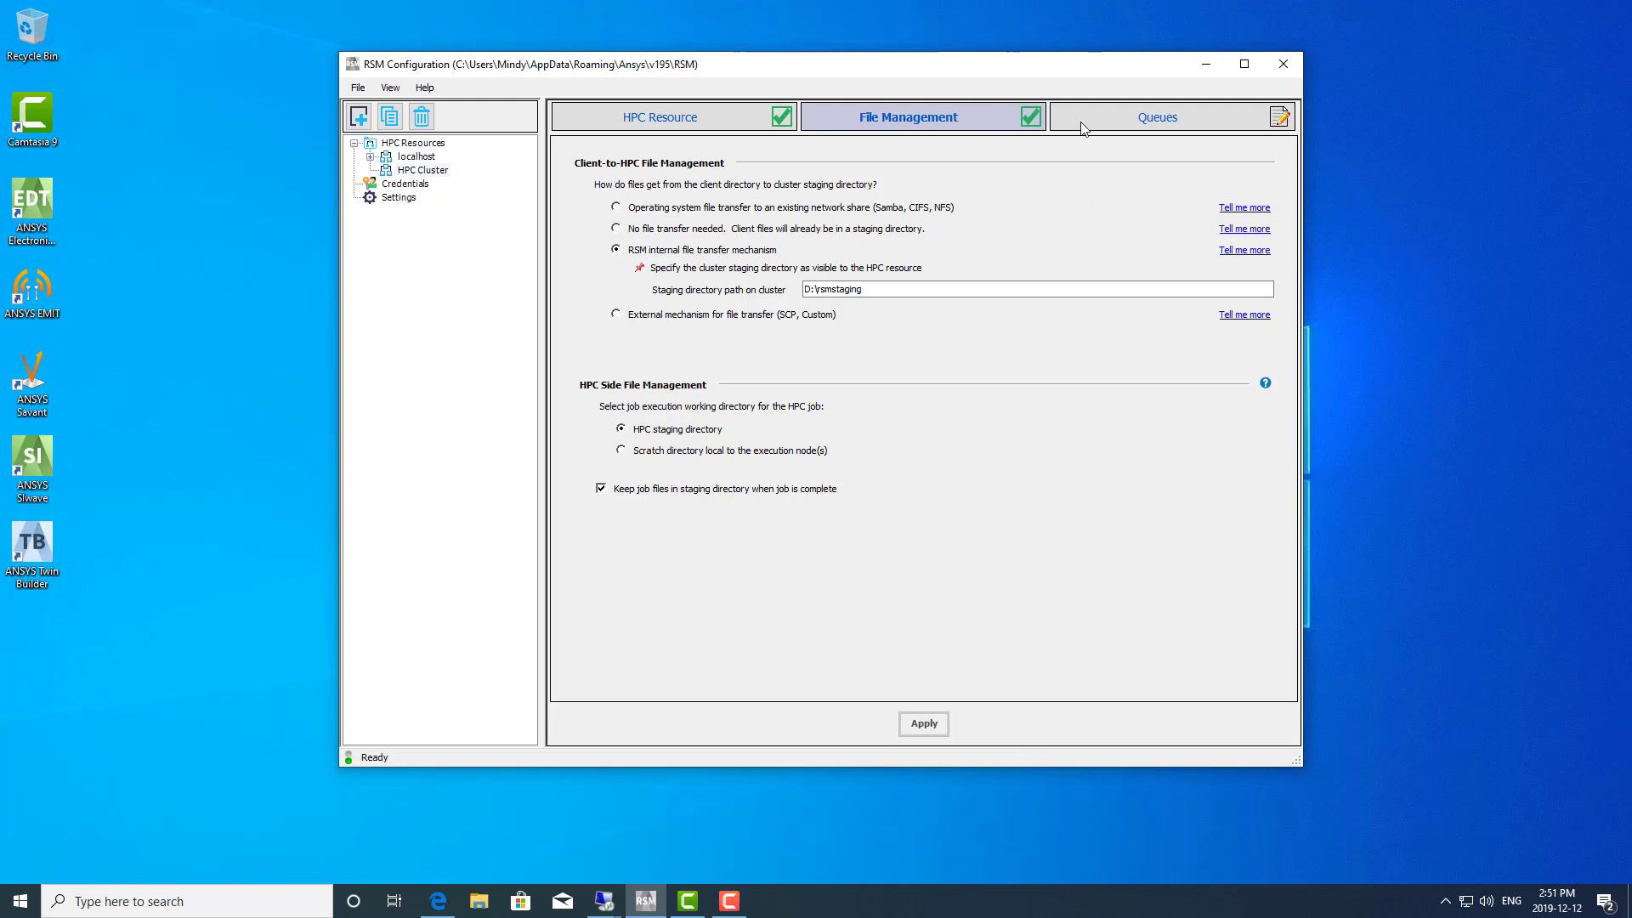
Step: Refresh HPC Cluster's queues after entering the cluster account credentials, listing Default and Local (1)
click(1212, 125)
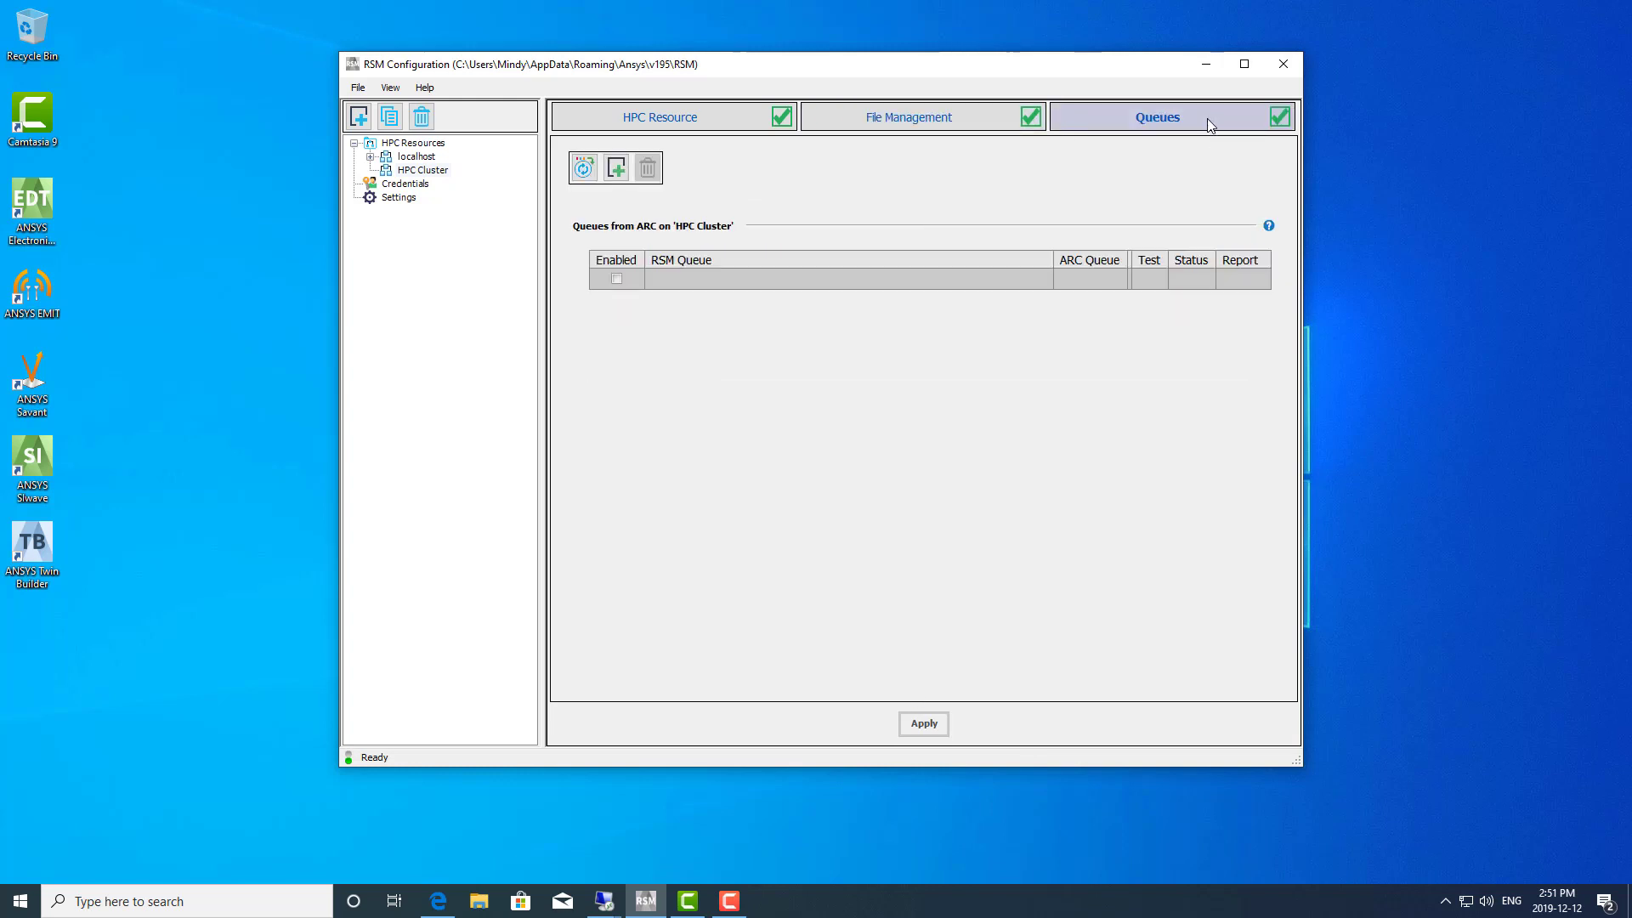
click(583, 167)
click(869, 374)
text(•••••••••••••)
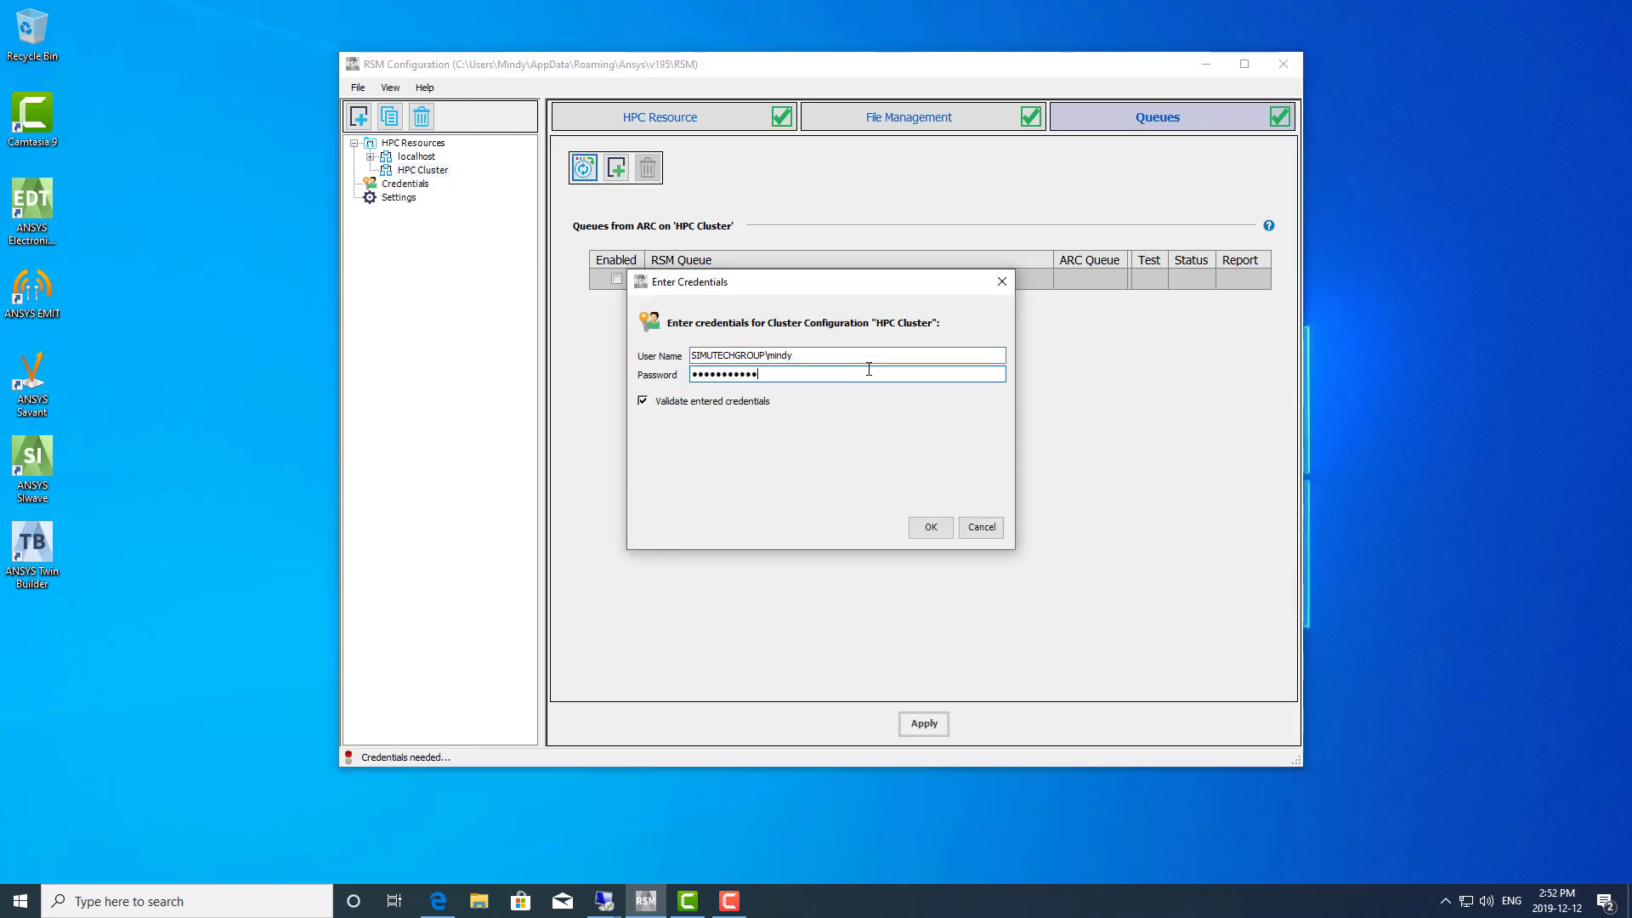
click(931, 527)
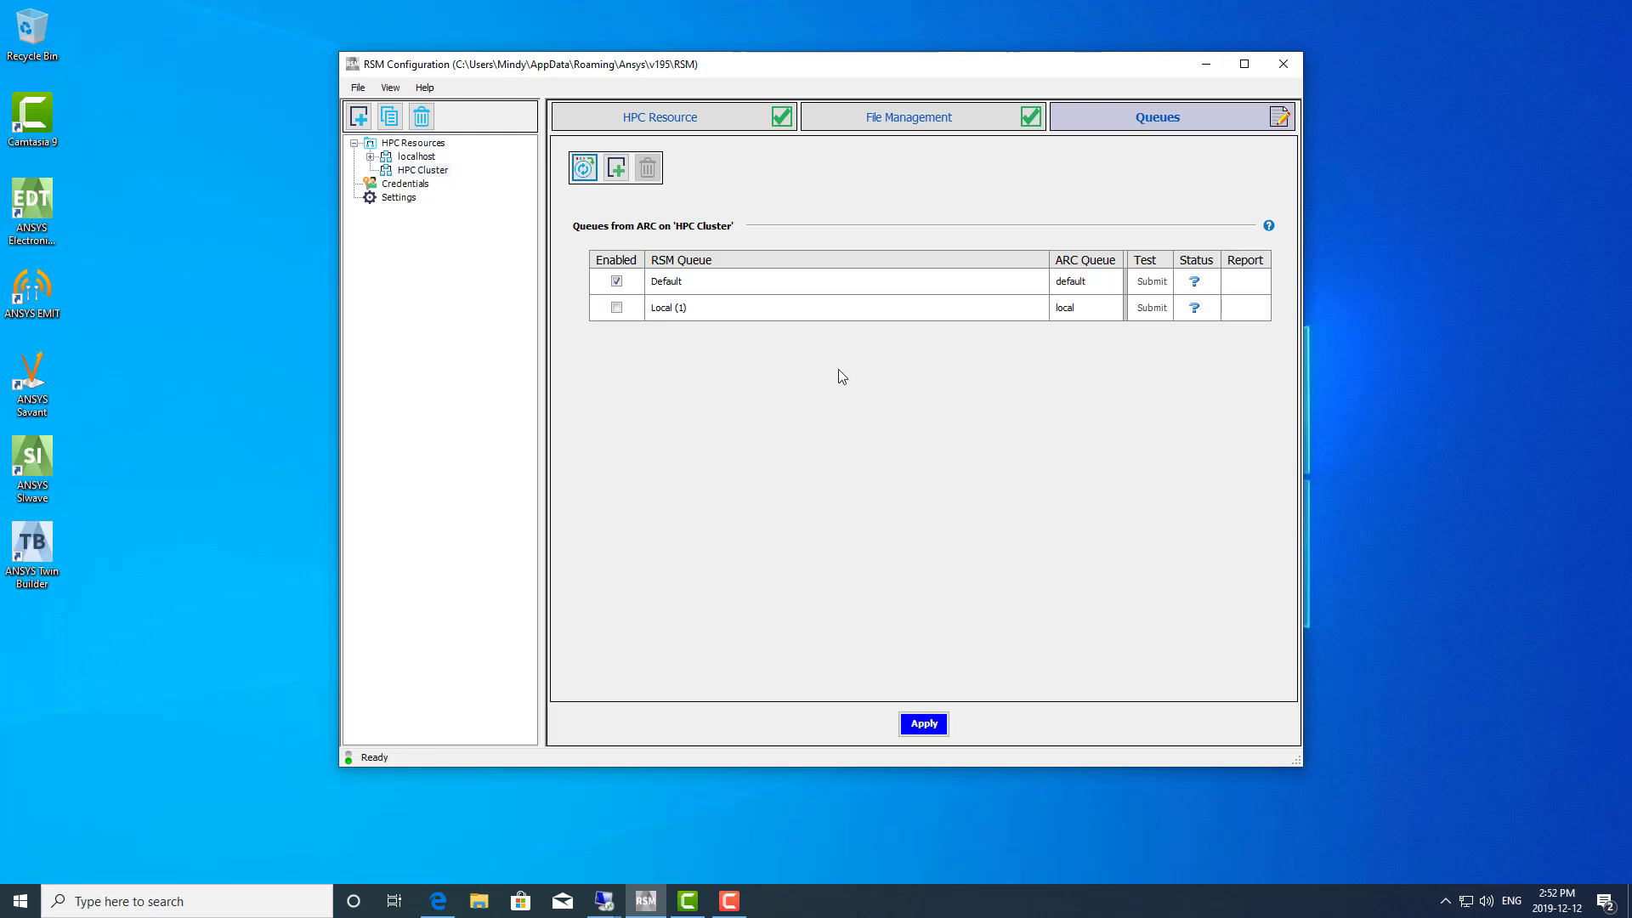
Step: Apply the queue settings and submit a test job to the Default queue
click(930, 725)
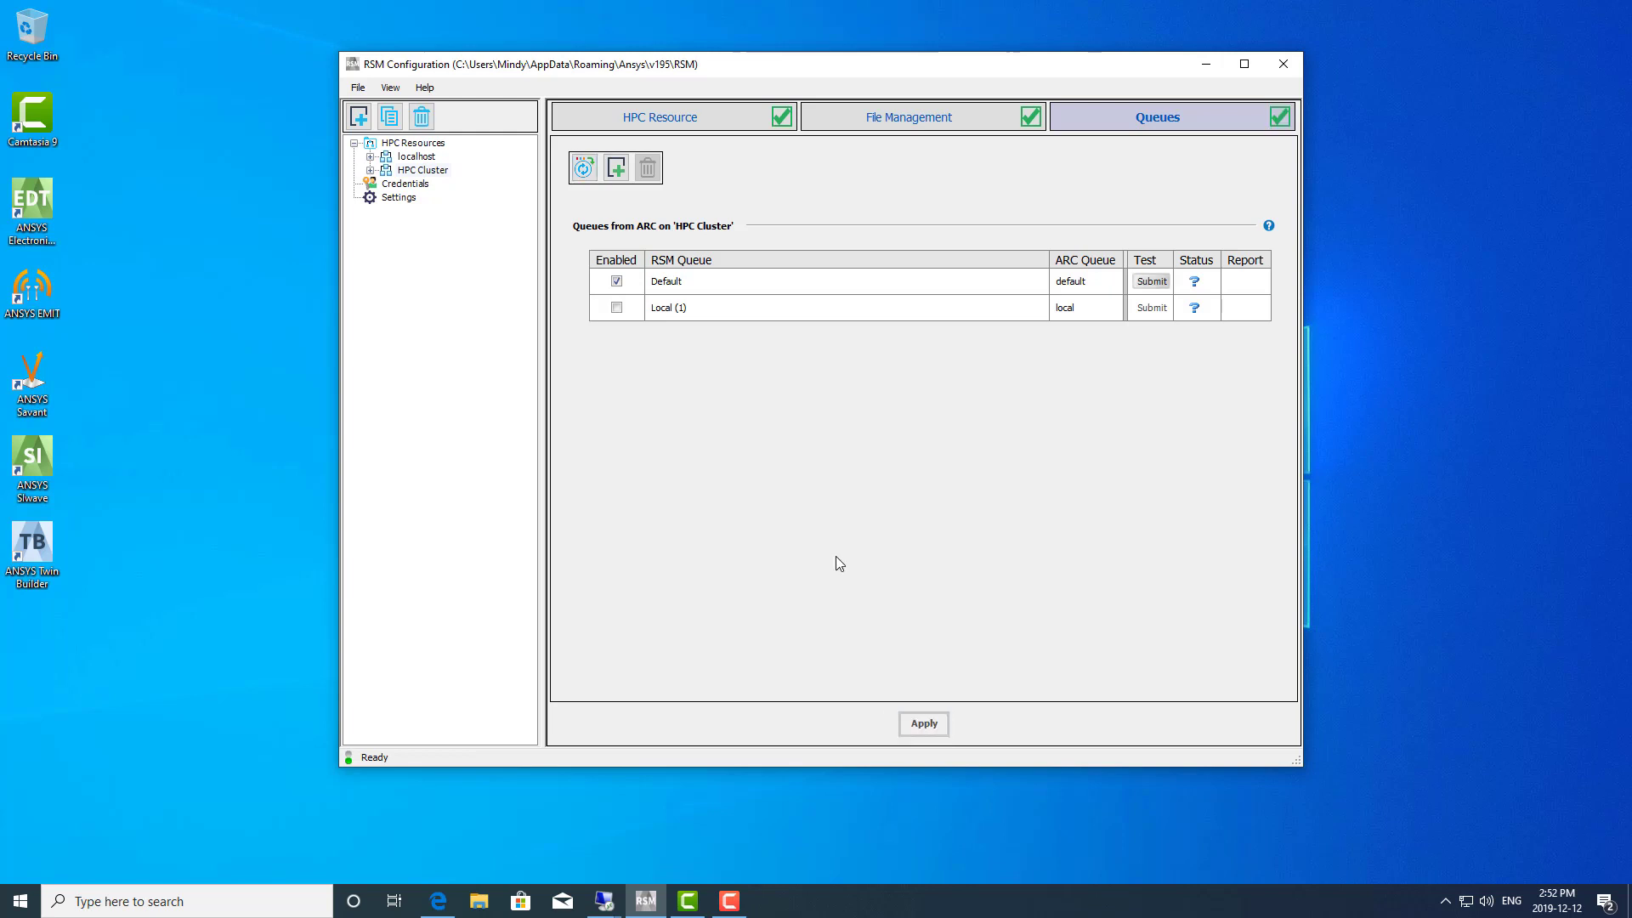
click(1161, 285)
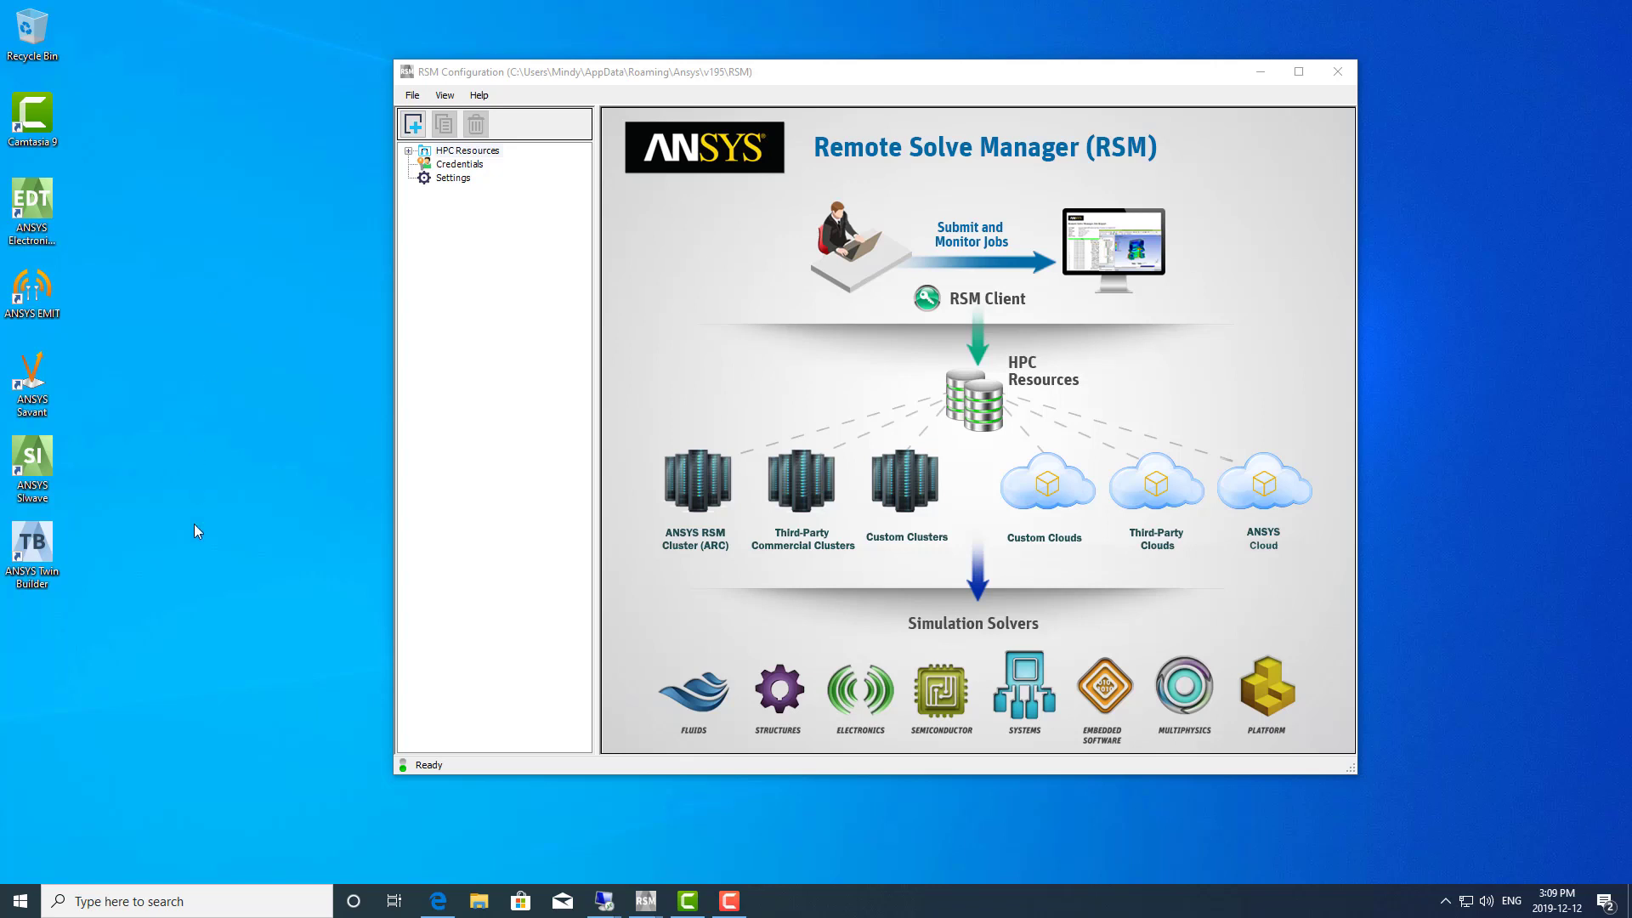
Step: Launch RSM Job Monitoring 2019 R3 from the ANSYS 2019 R3 Start menu group
click(18, 902)
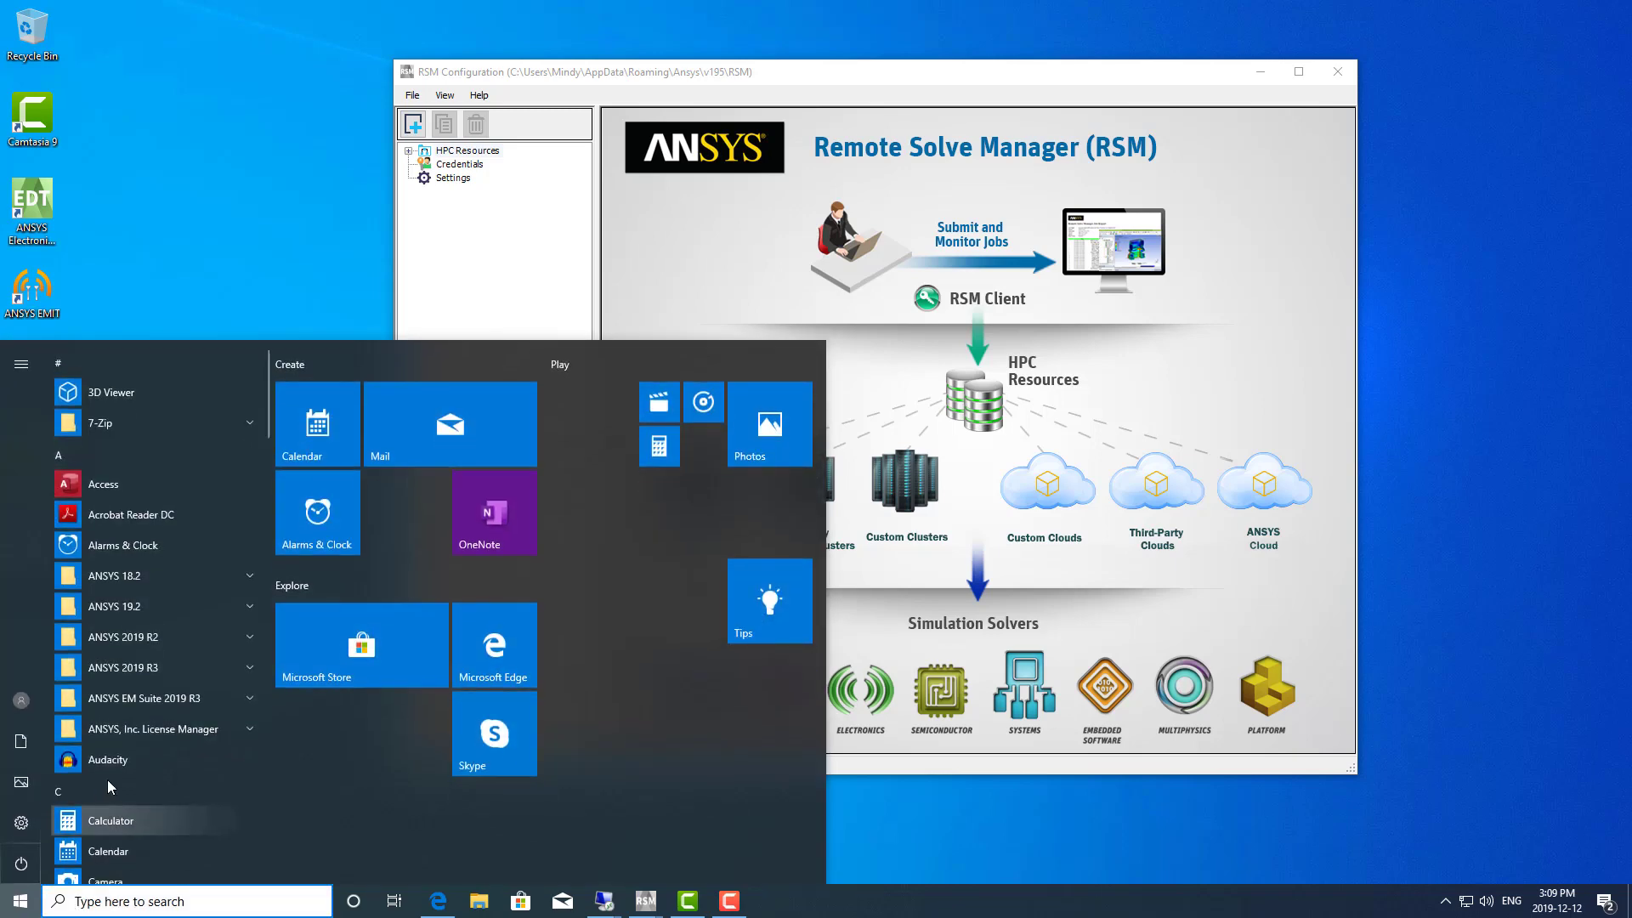
click(202, 670)
scroll(203, 673, down, 15)
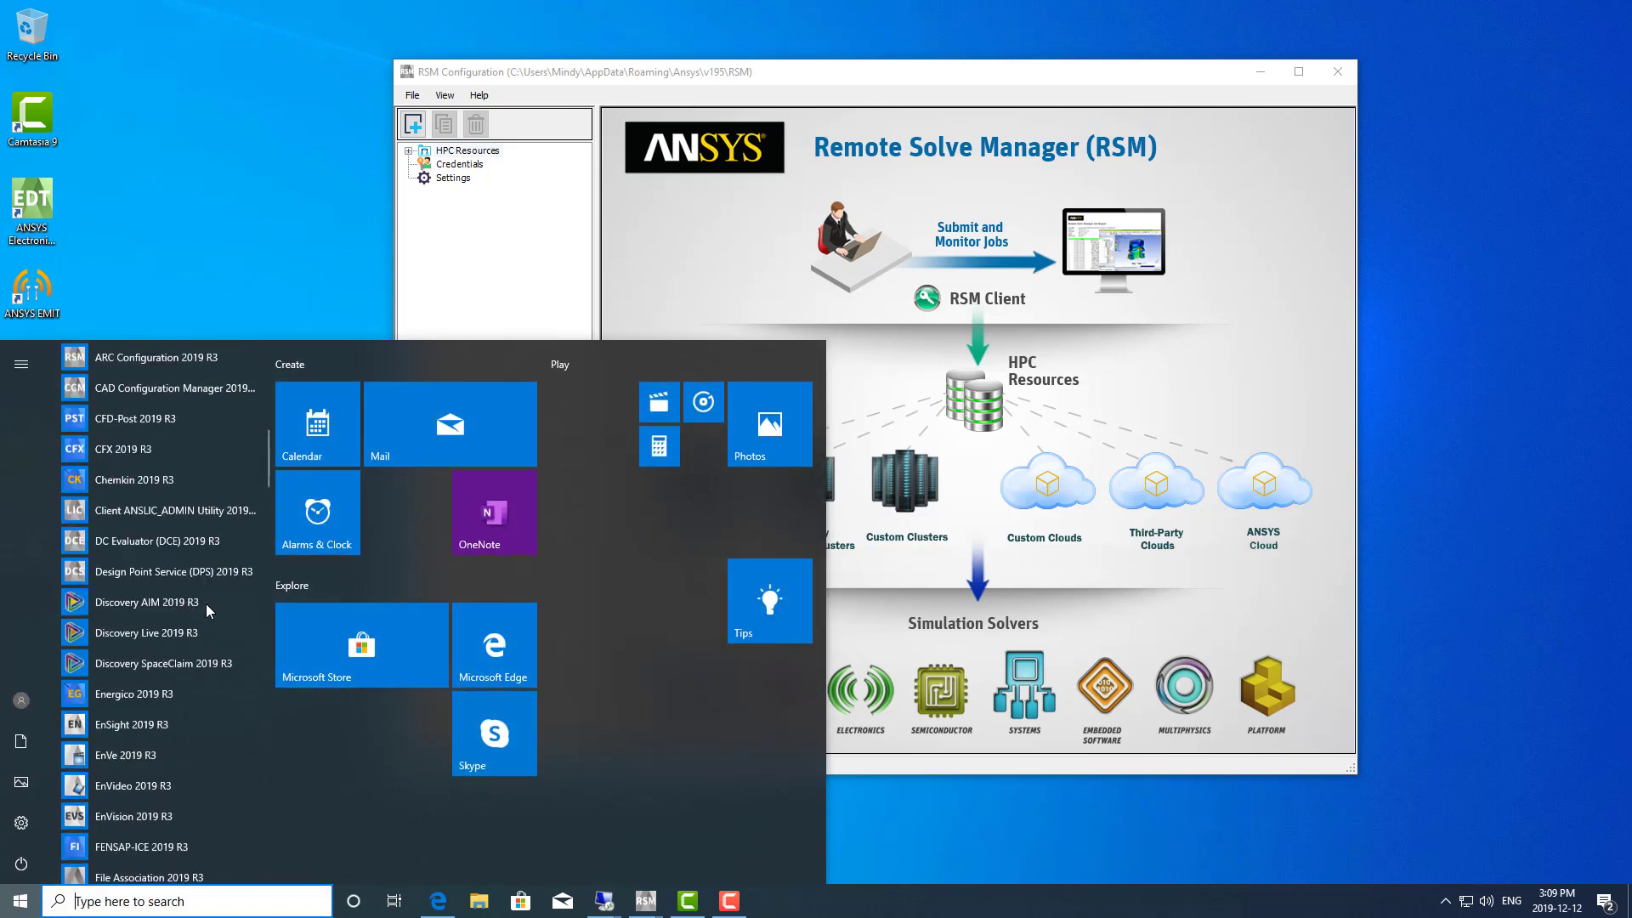
scroll(206, 609, down, 5)
scroll(161, 587, up, 2)
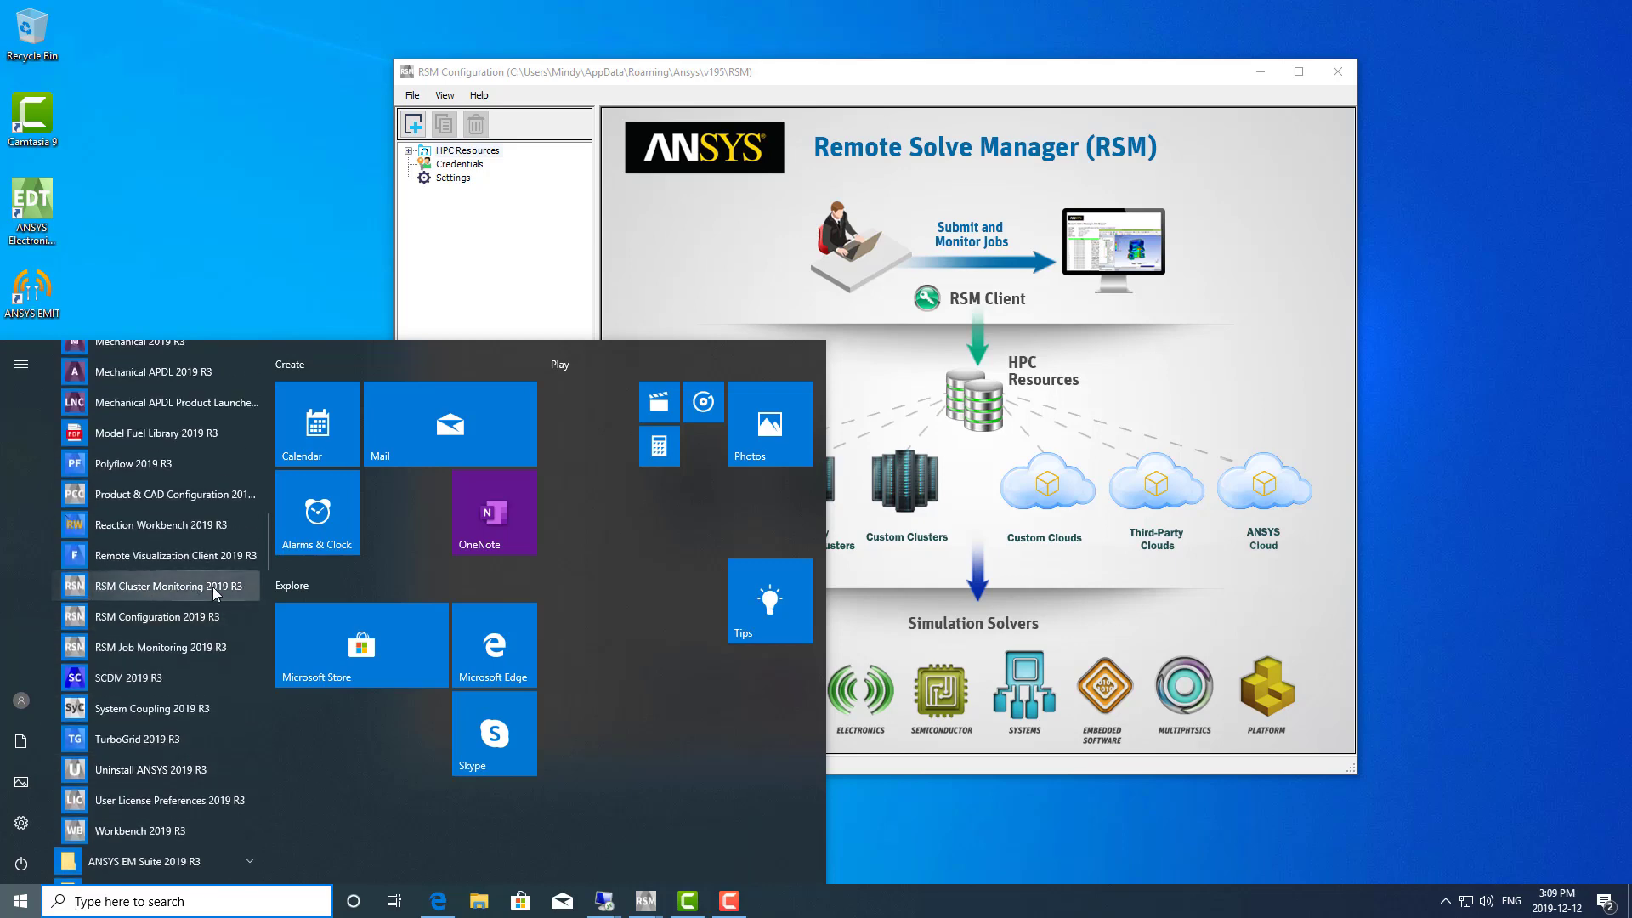
click(206, 657)
Step: Launch RSM Cluster Monitoring 2019 R3, minimize it, and bring Job Monitoring into view
click(32, 906)
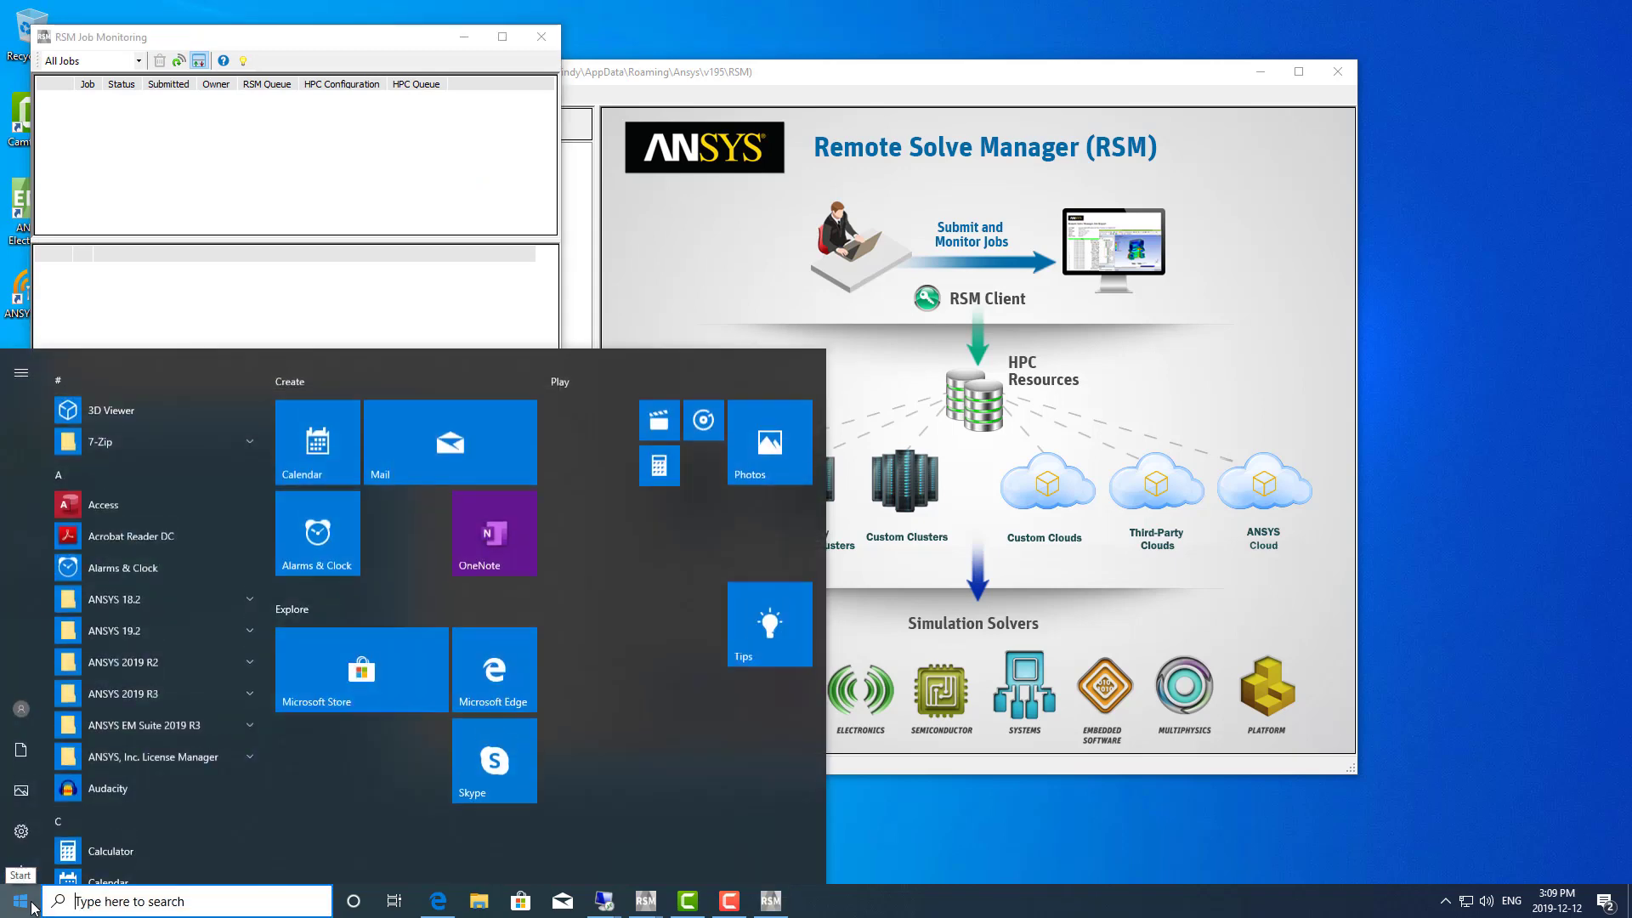
click(196, 665)
scroll(210, 649, down, 5)
scroll(211, 649, down, 10)
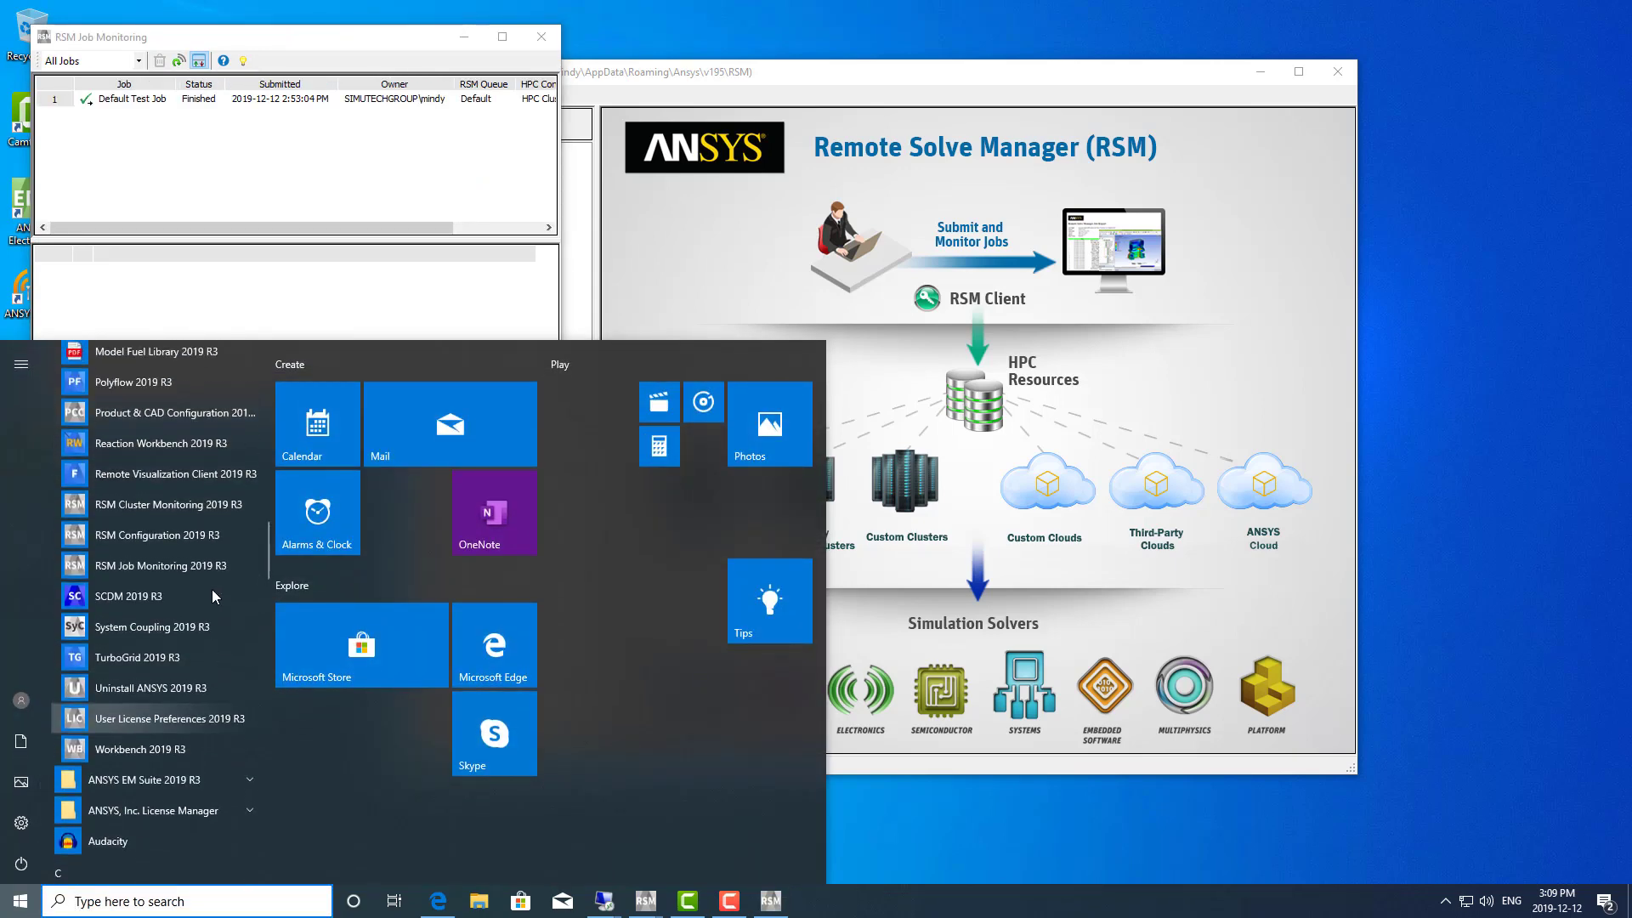
click(217, 504)
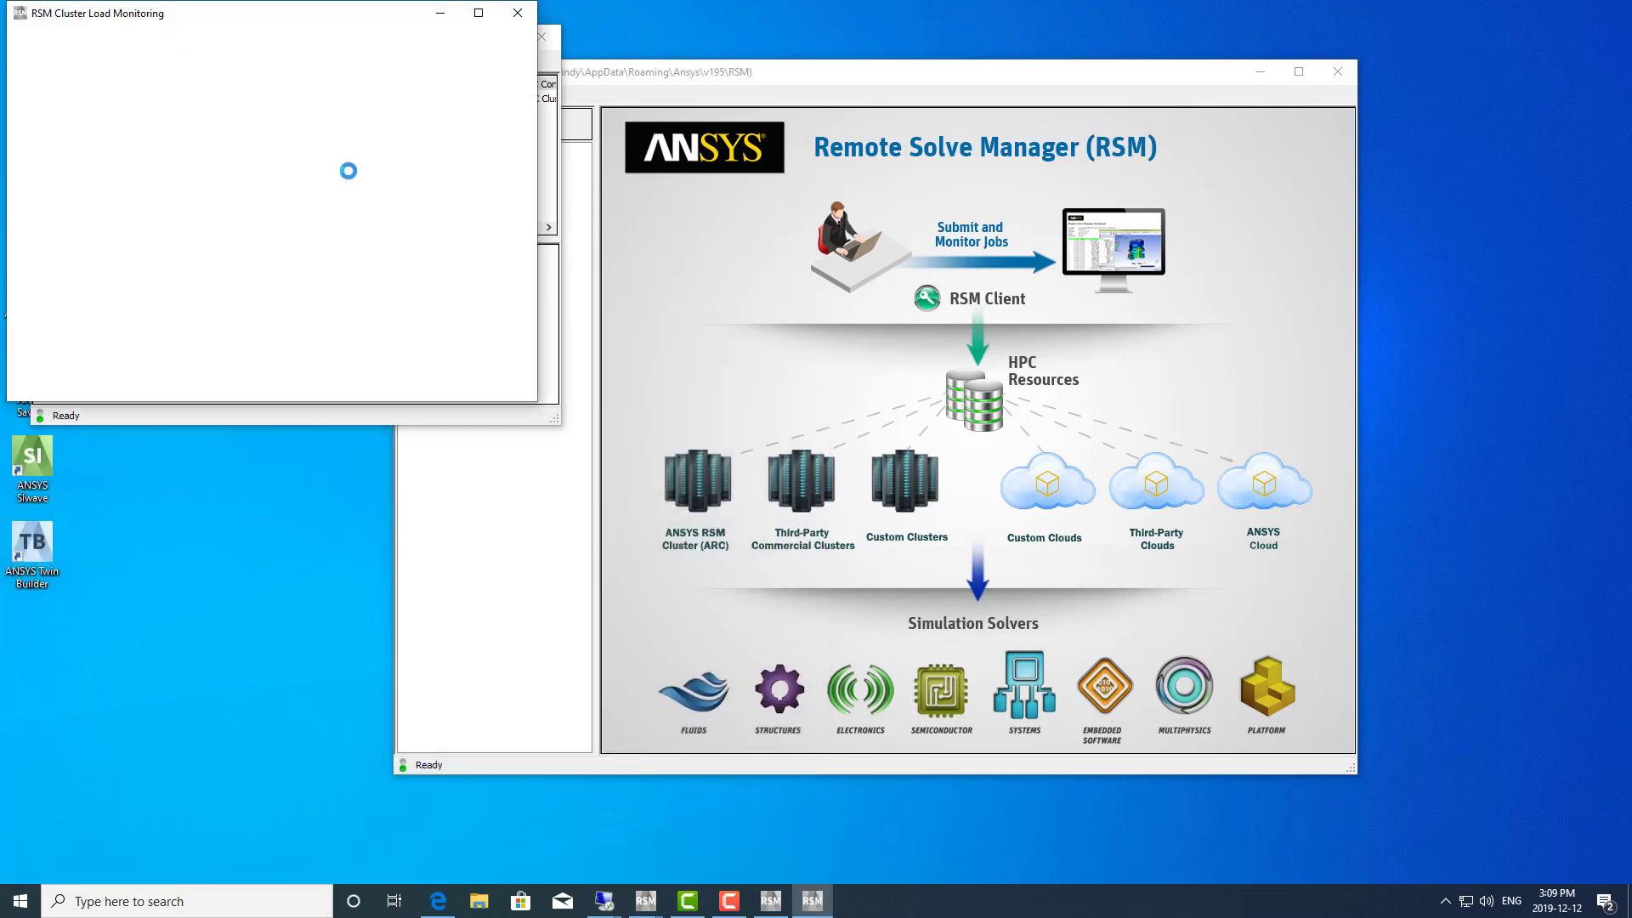
drag(239, 23, 614, 95)
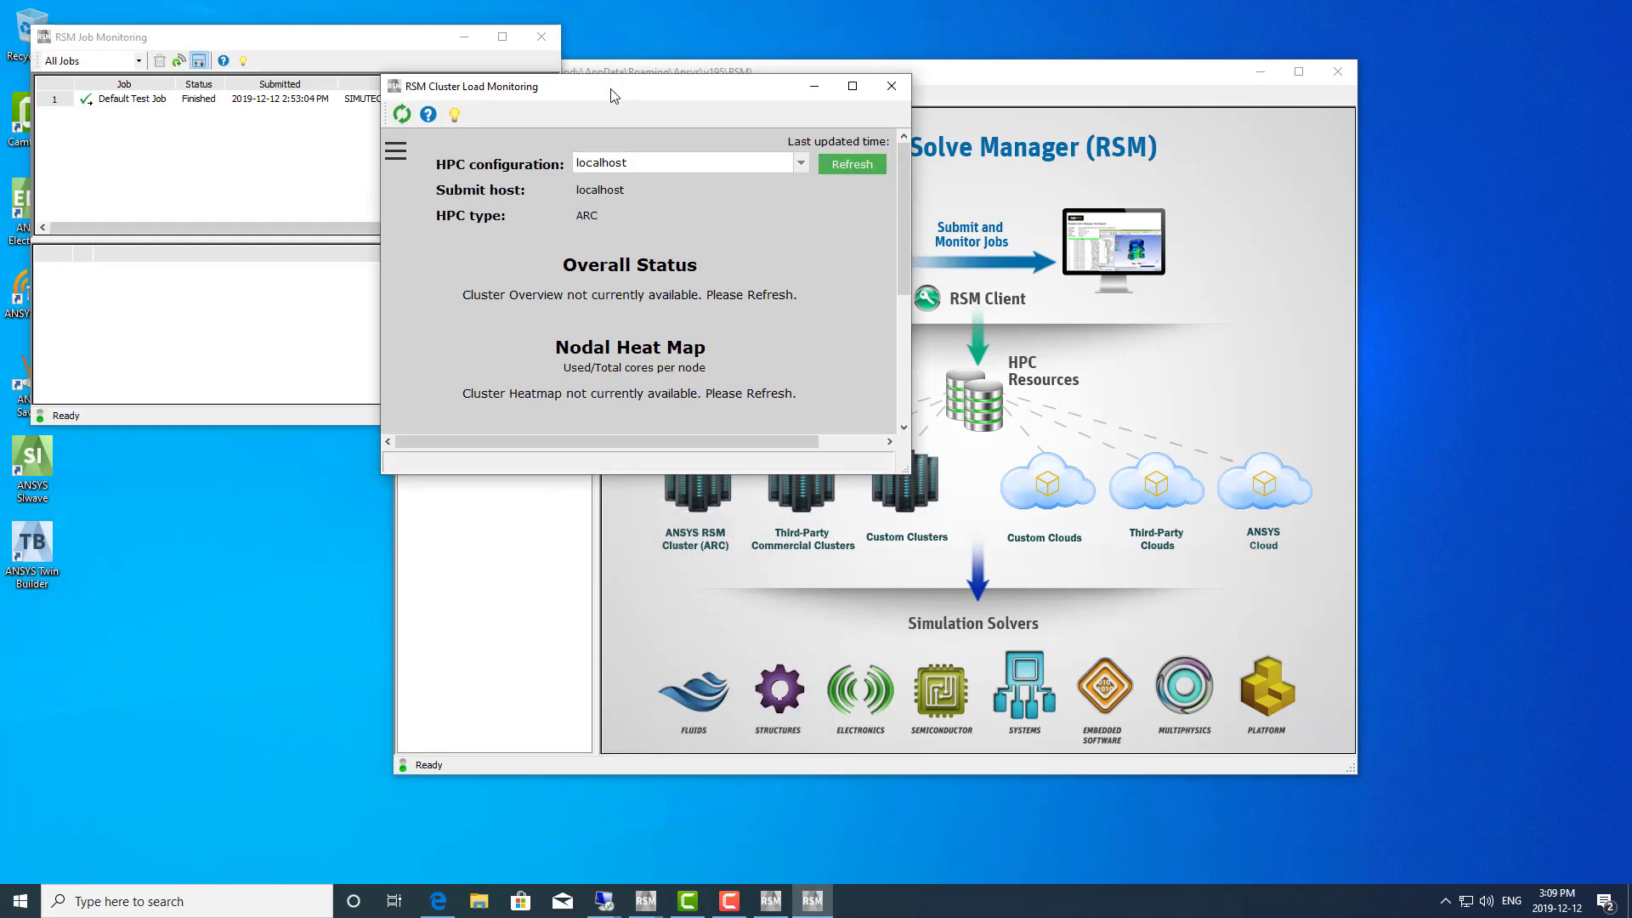
click(814, 86)
drag(275, 40, 435, 211)
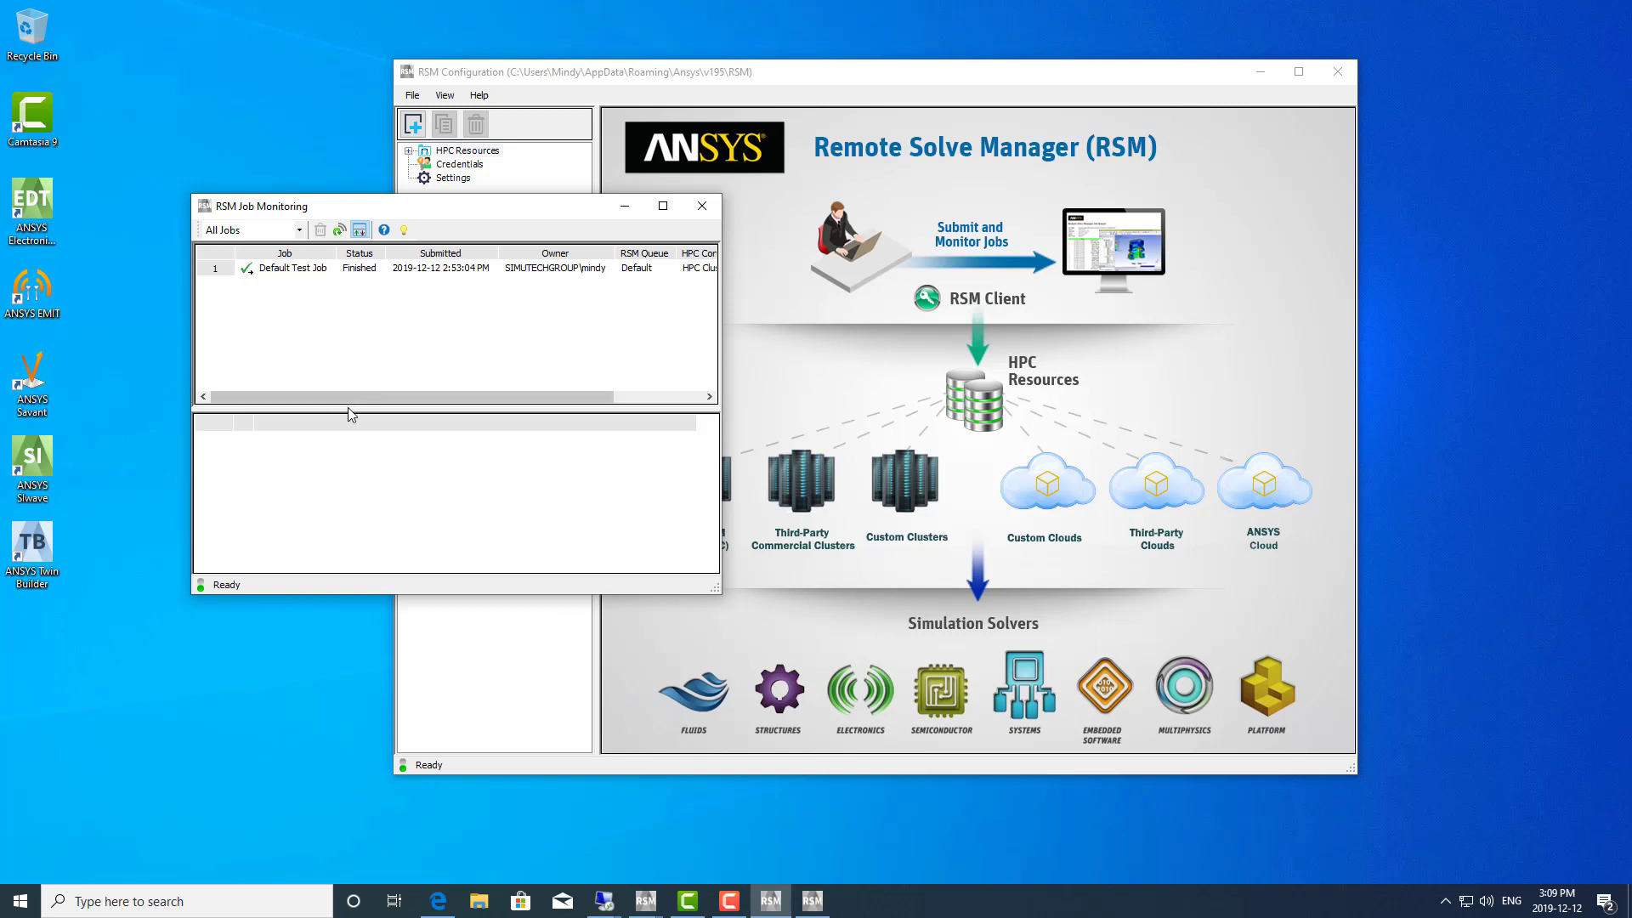
Step: Review the Default Test Job's log, then minimize Job Monitoring
click(390, 271)
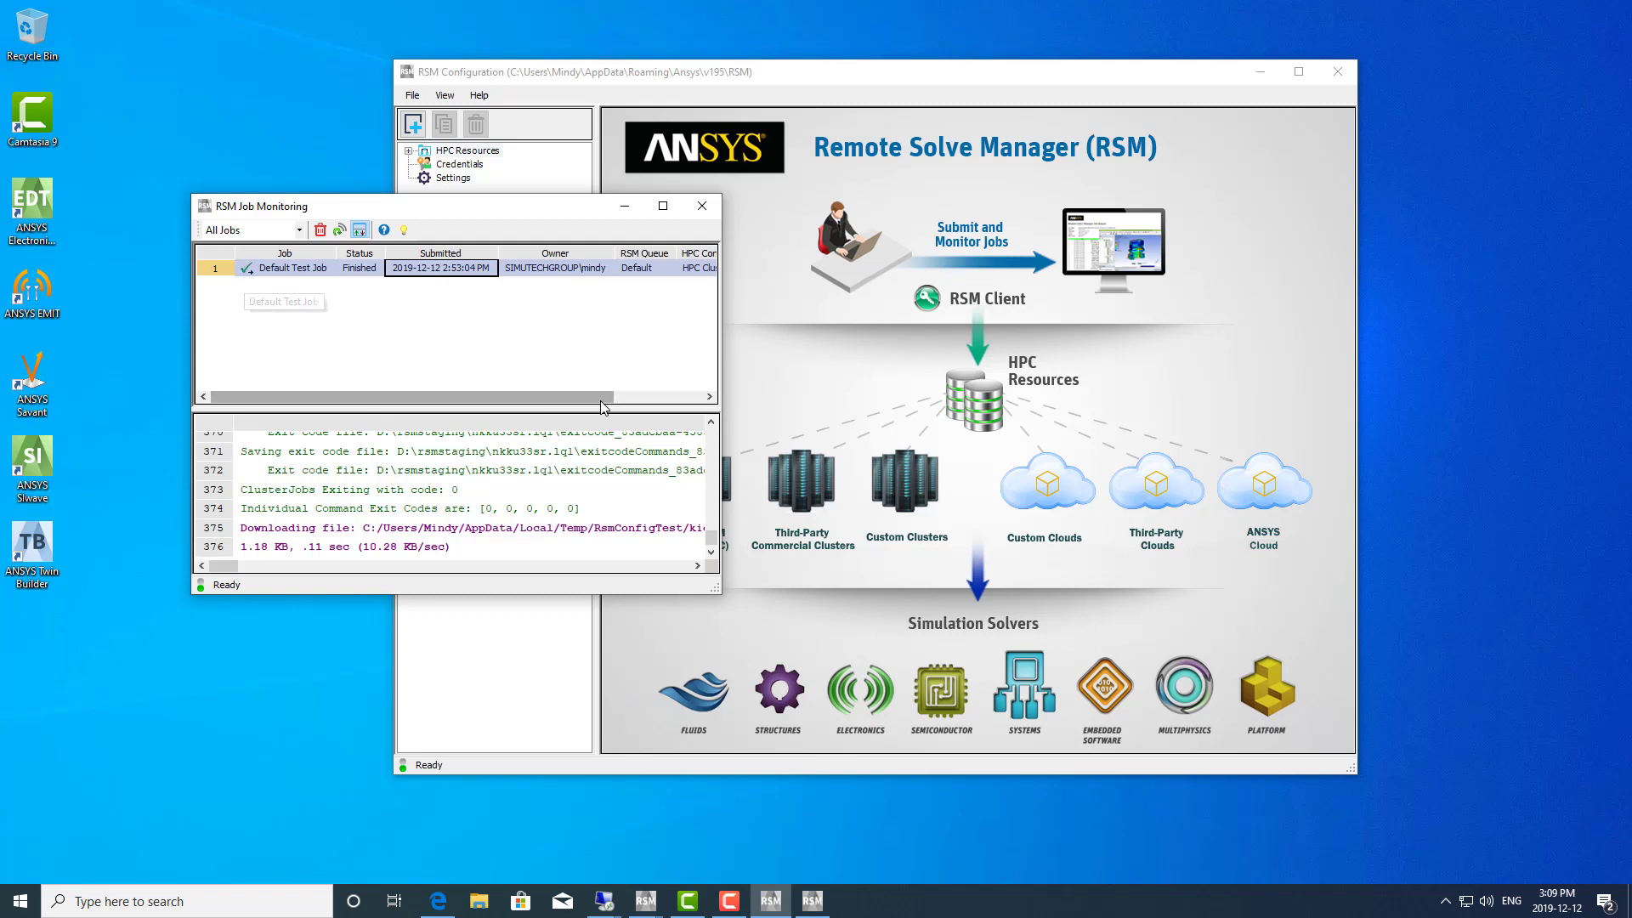
click(707, 397)
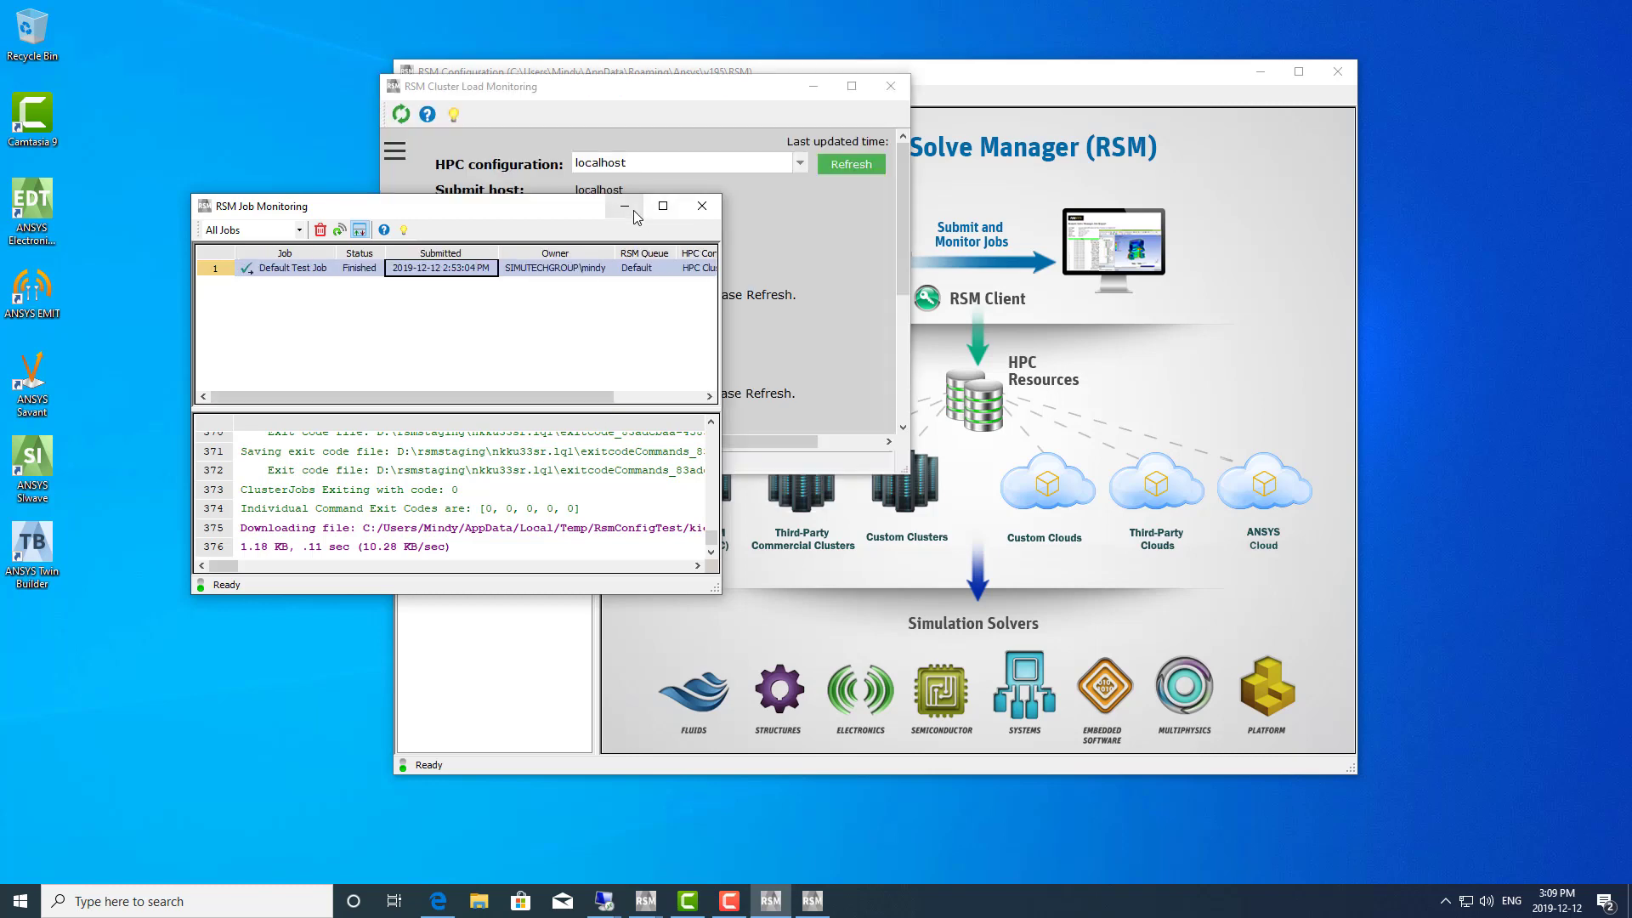
click(625, 206)
Step: Maximize Cluster Load Monitoring, select the HPC Cluster configuration, and refresh its load
click(851, 86)
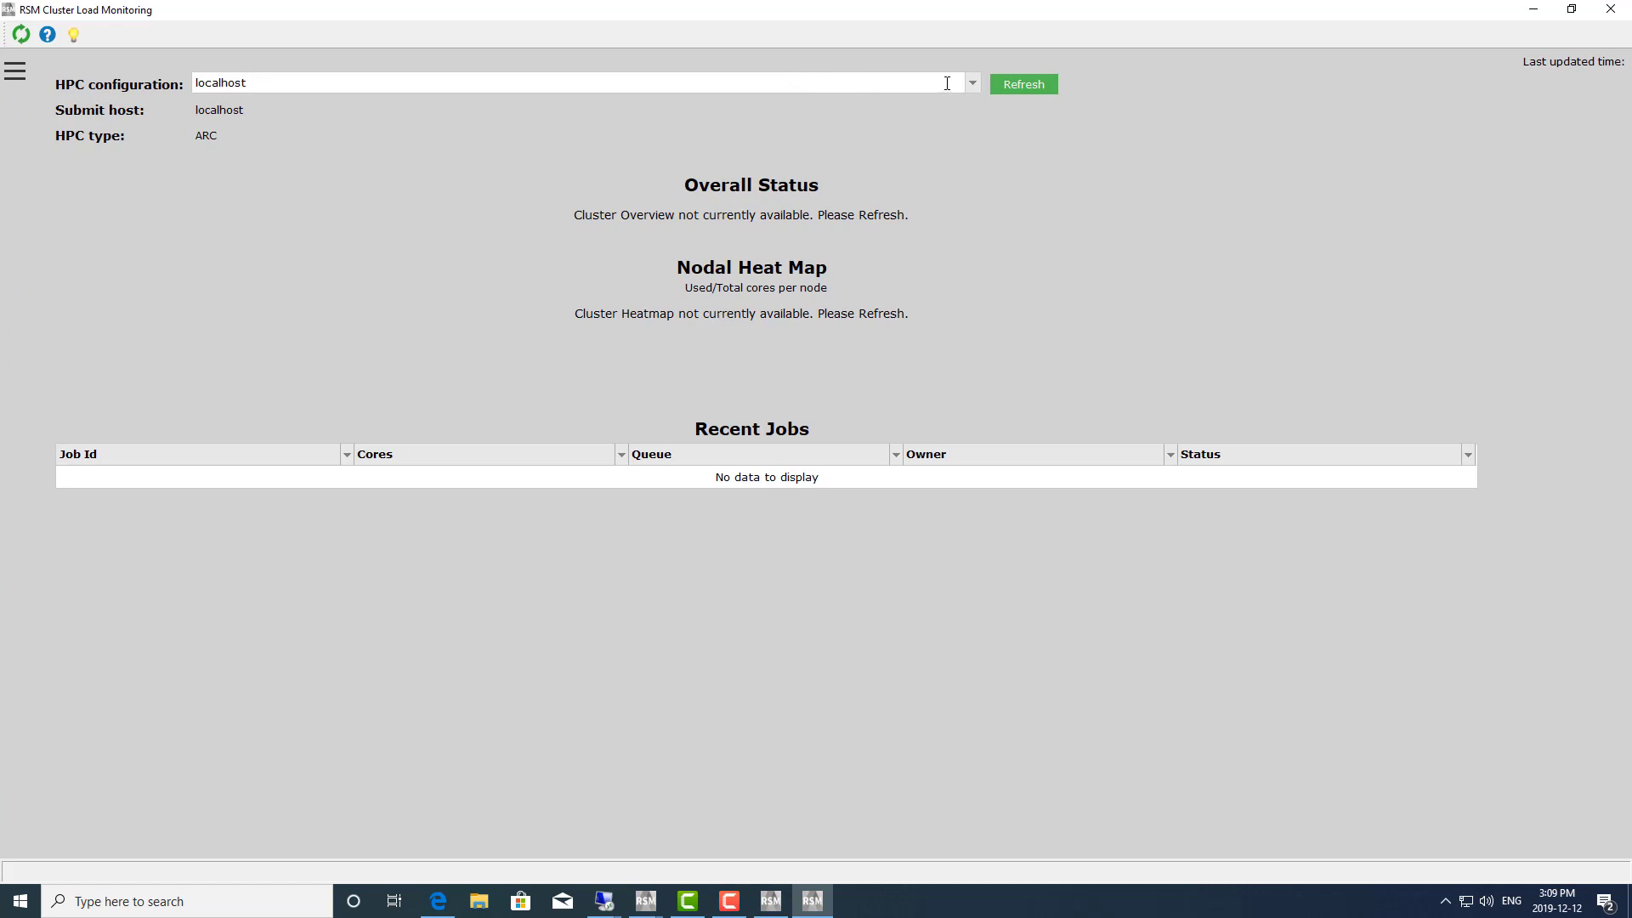
click(971, 83)
click(843, 110)
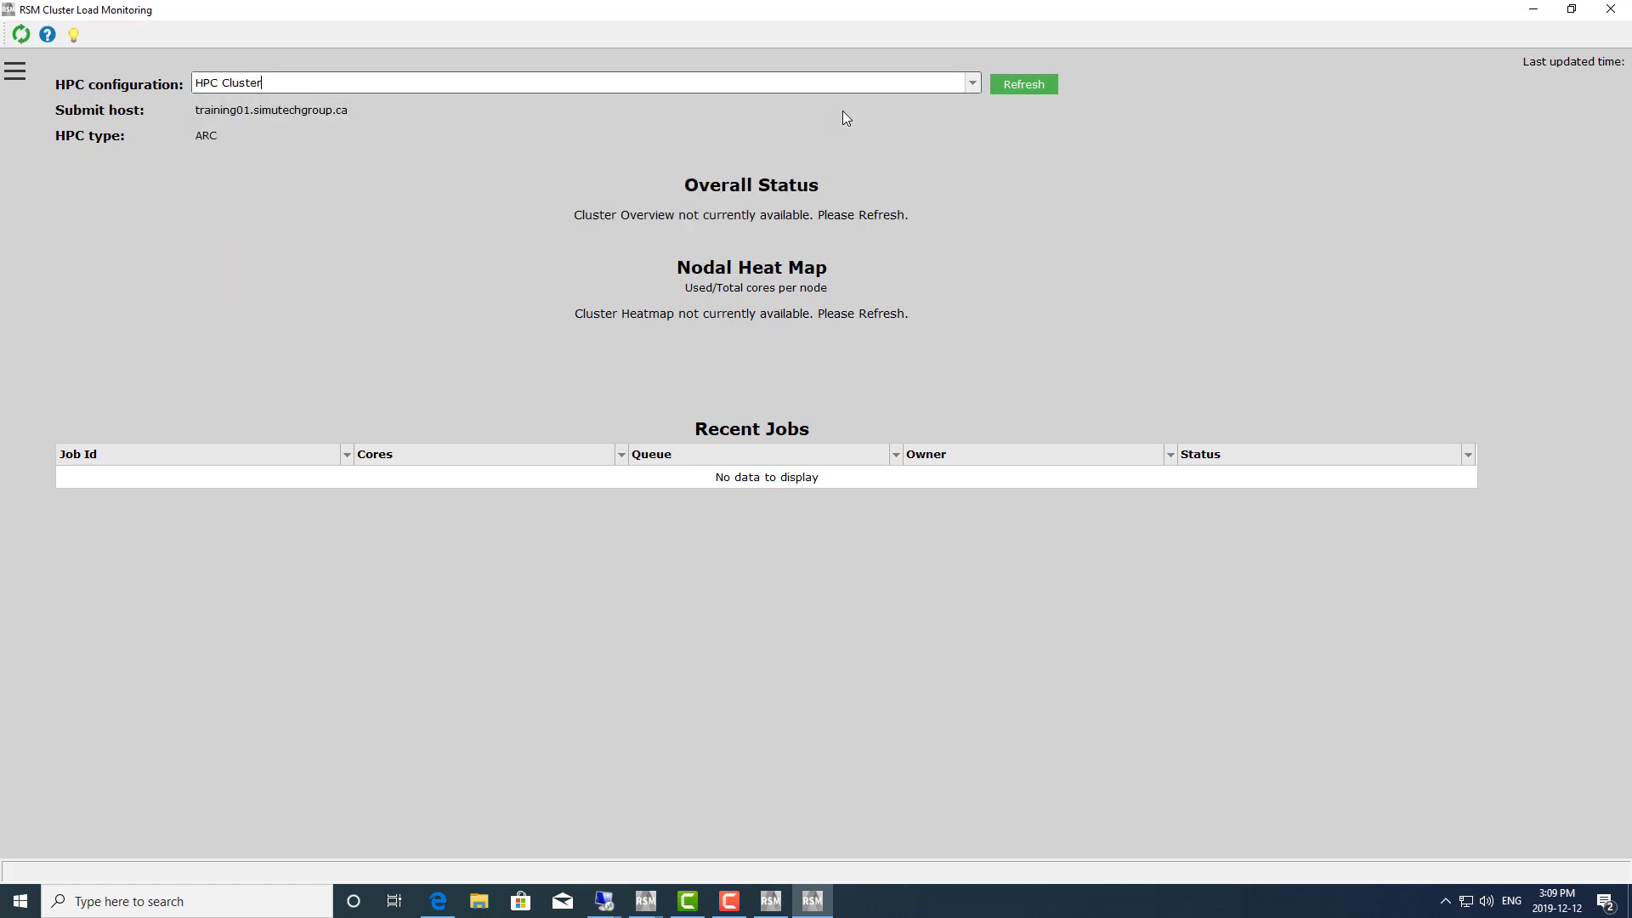
click(1025, 86)
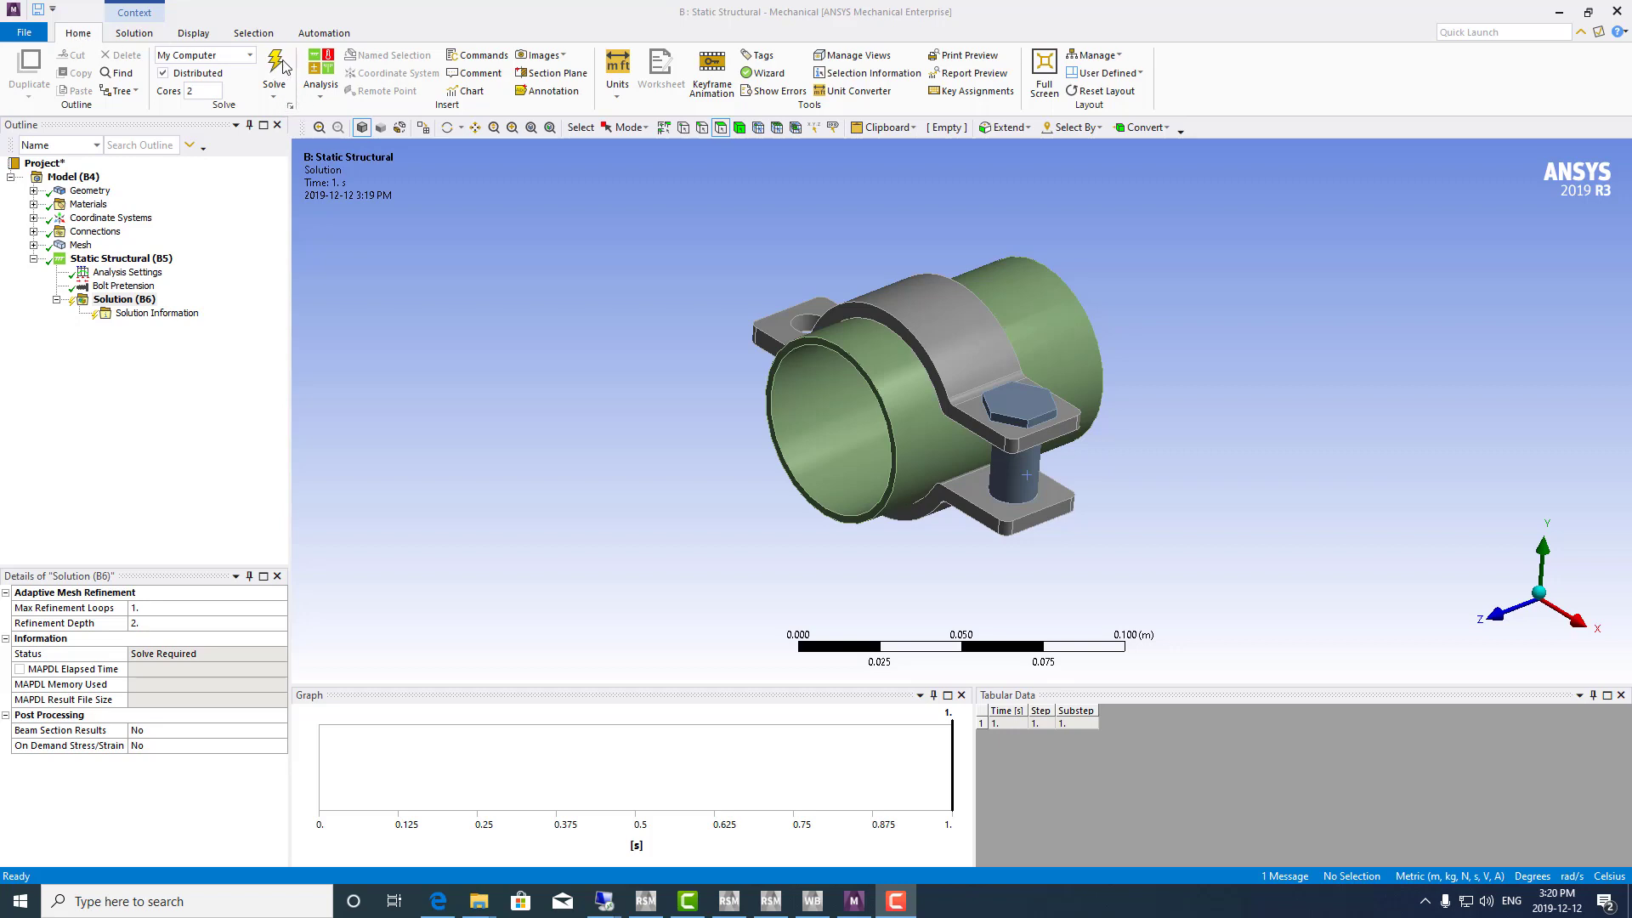
Step: Add a Solve Process Settings queue named 'HPC Cluster' and check its RSM Queue choices
click(290, 108)
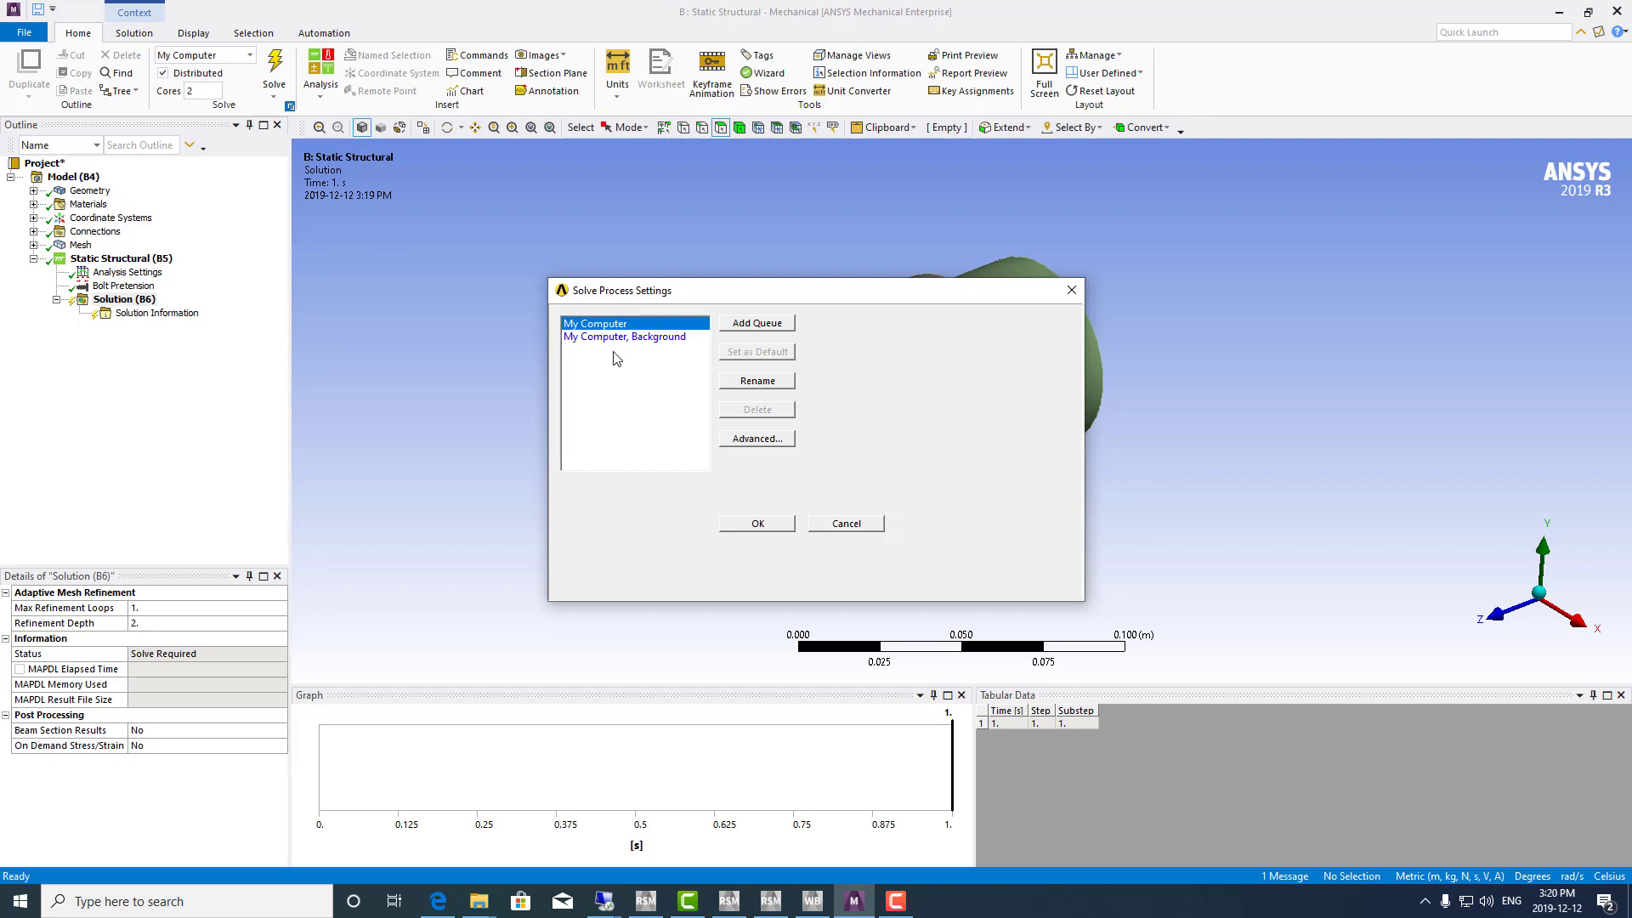
click(757, 323)
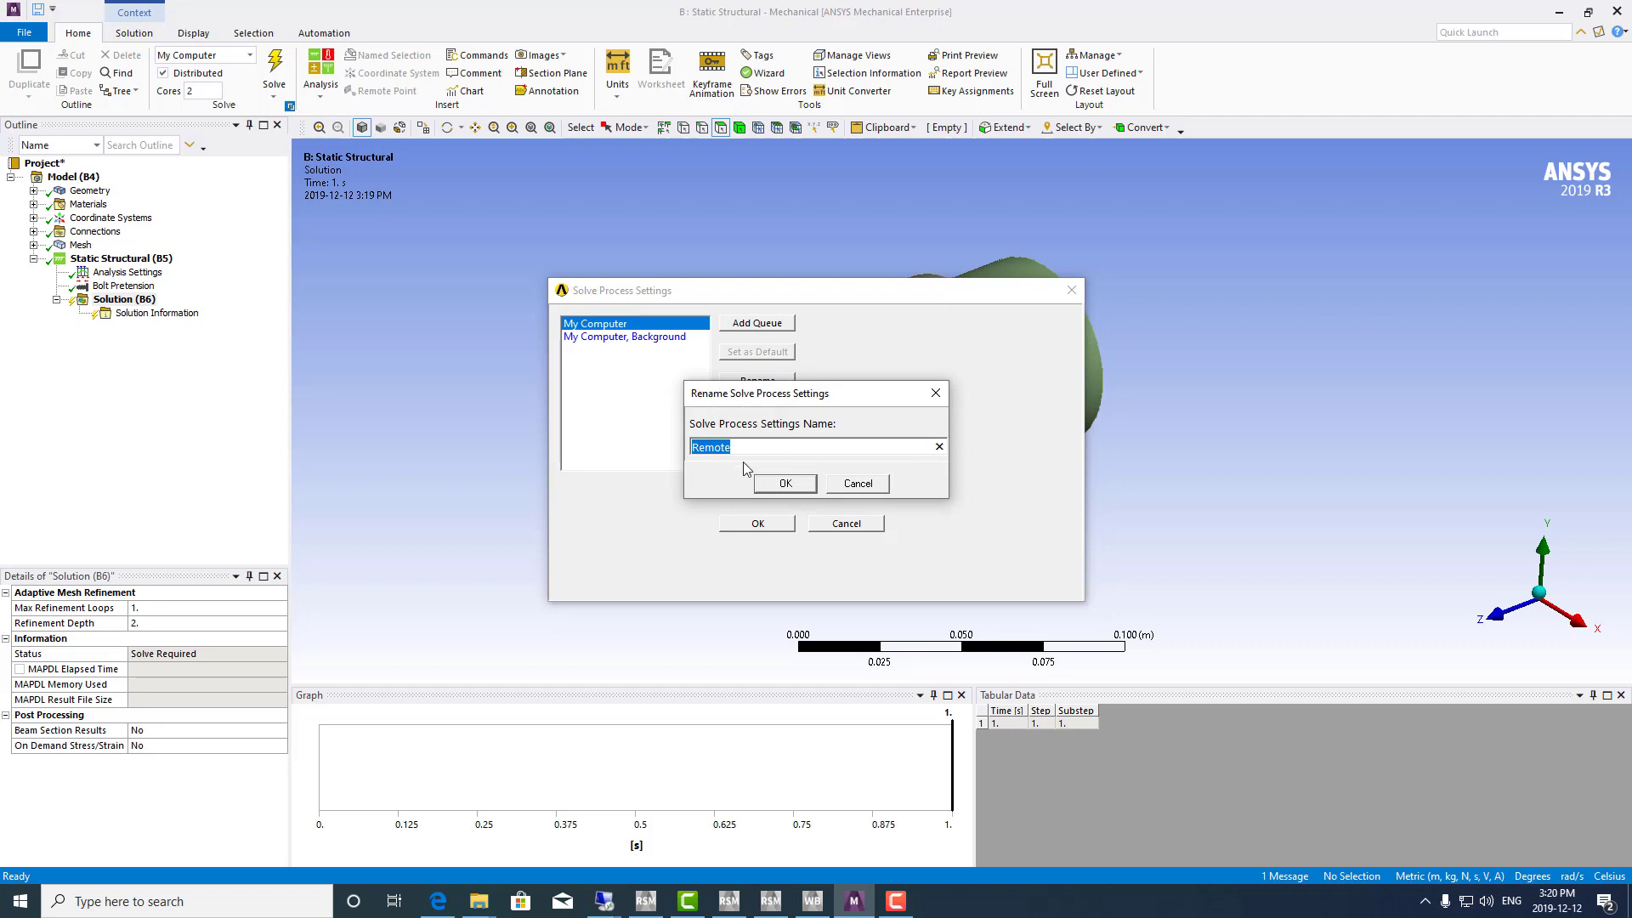
text(HPC Cluster)
key(Return)
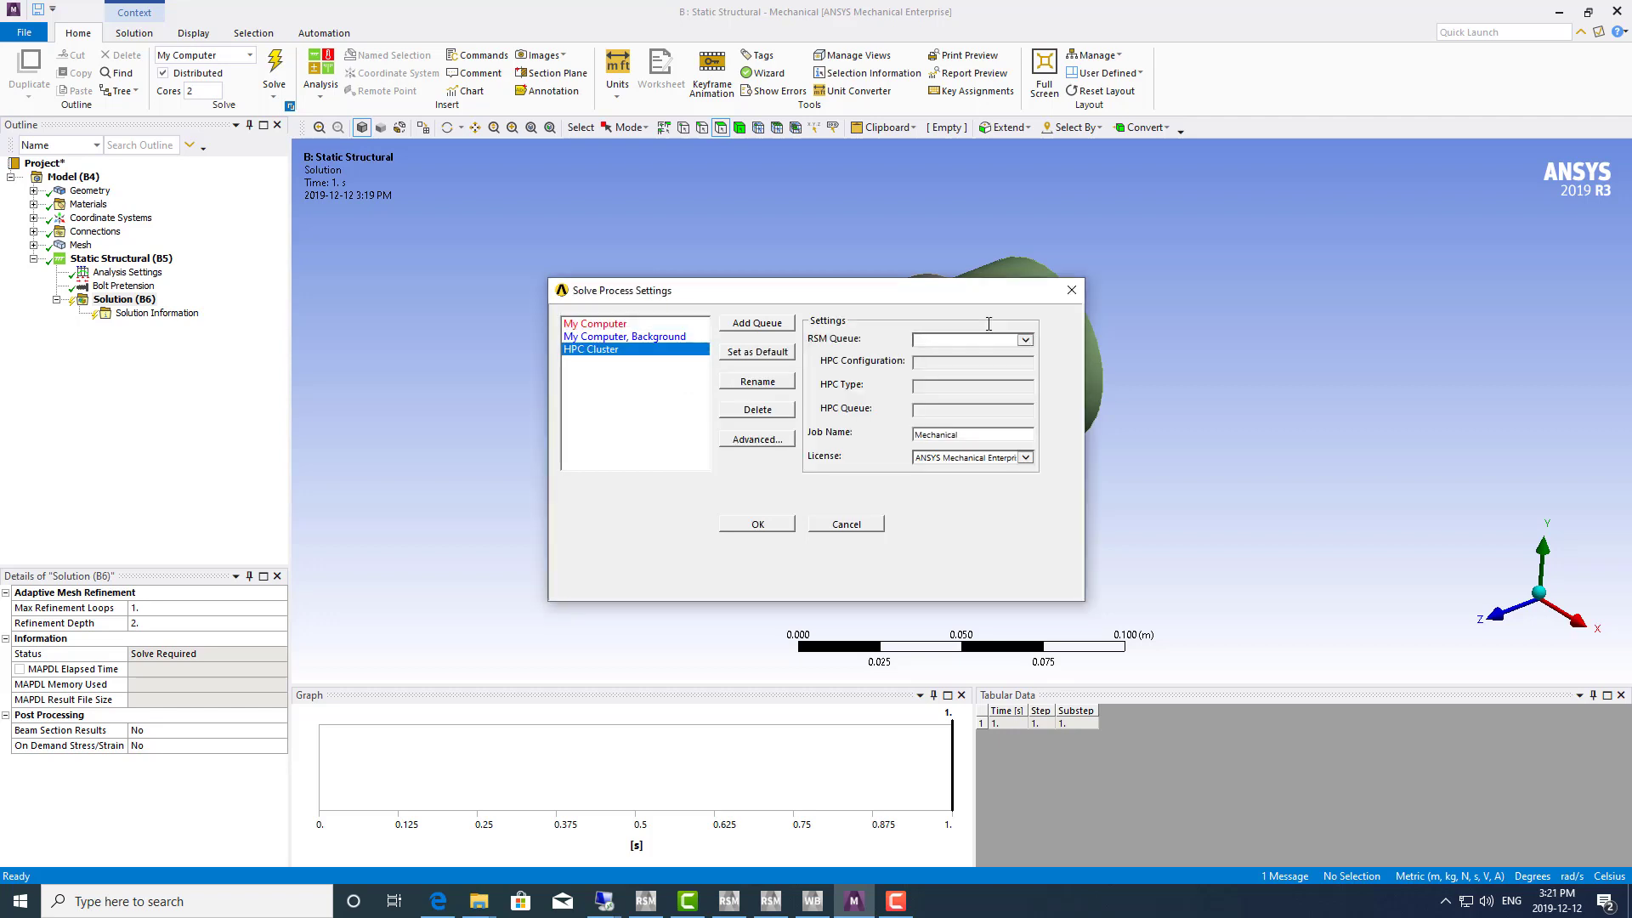
click(1028, 340)
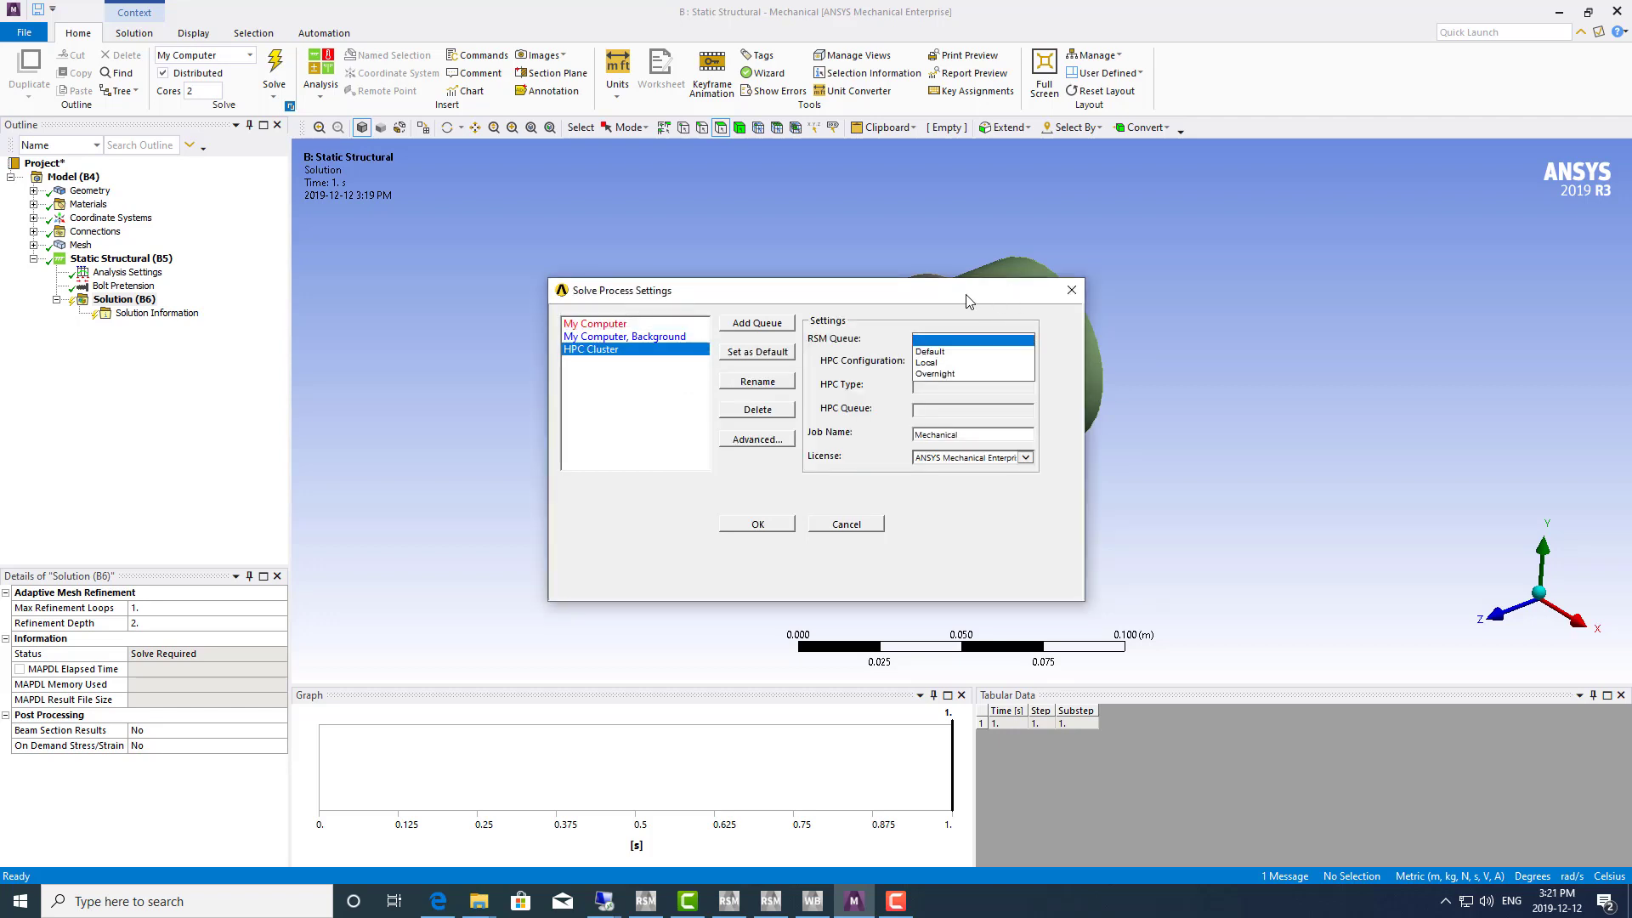
click(645, 903)
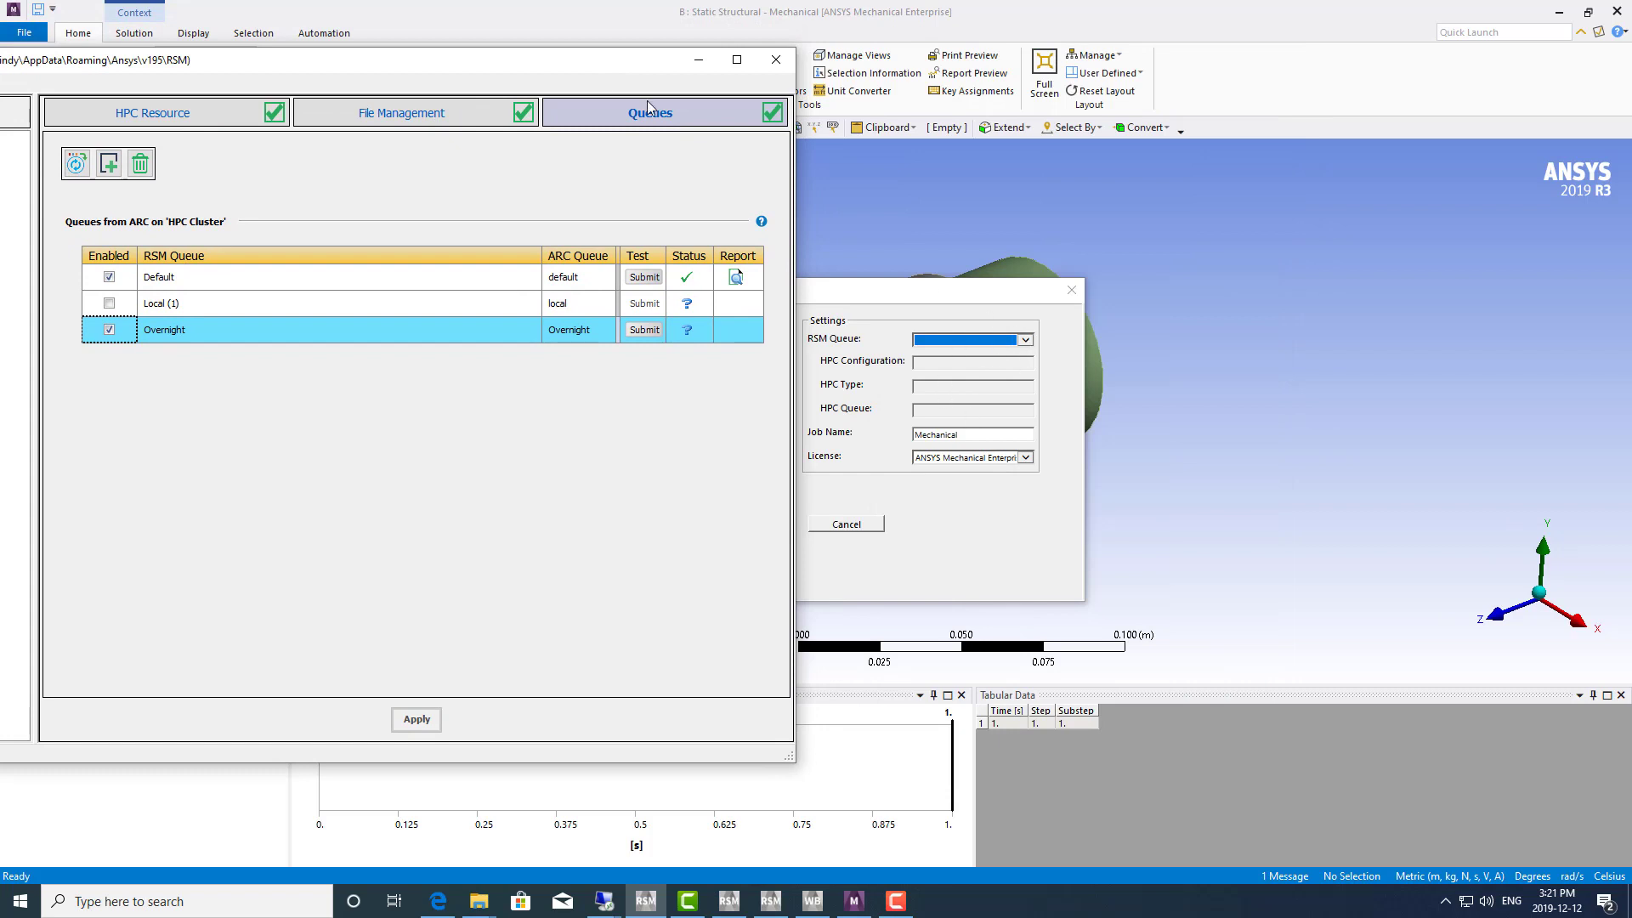
Step: Move the RSM Configuration window aside to review the Default, Local and Overnight HPC Cluster queues
drag(588, 72, 959, 102)
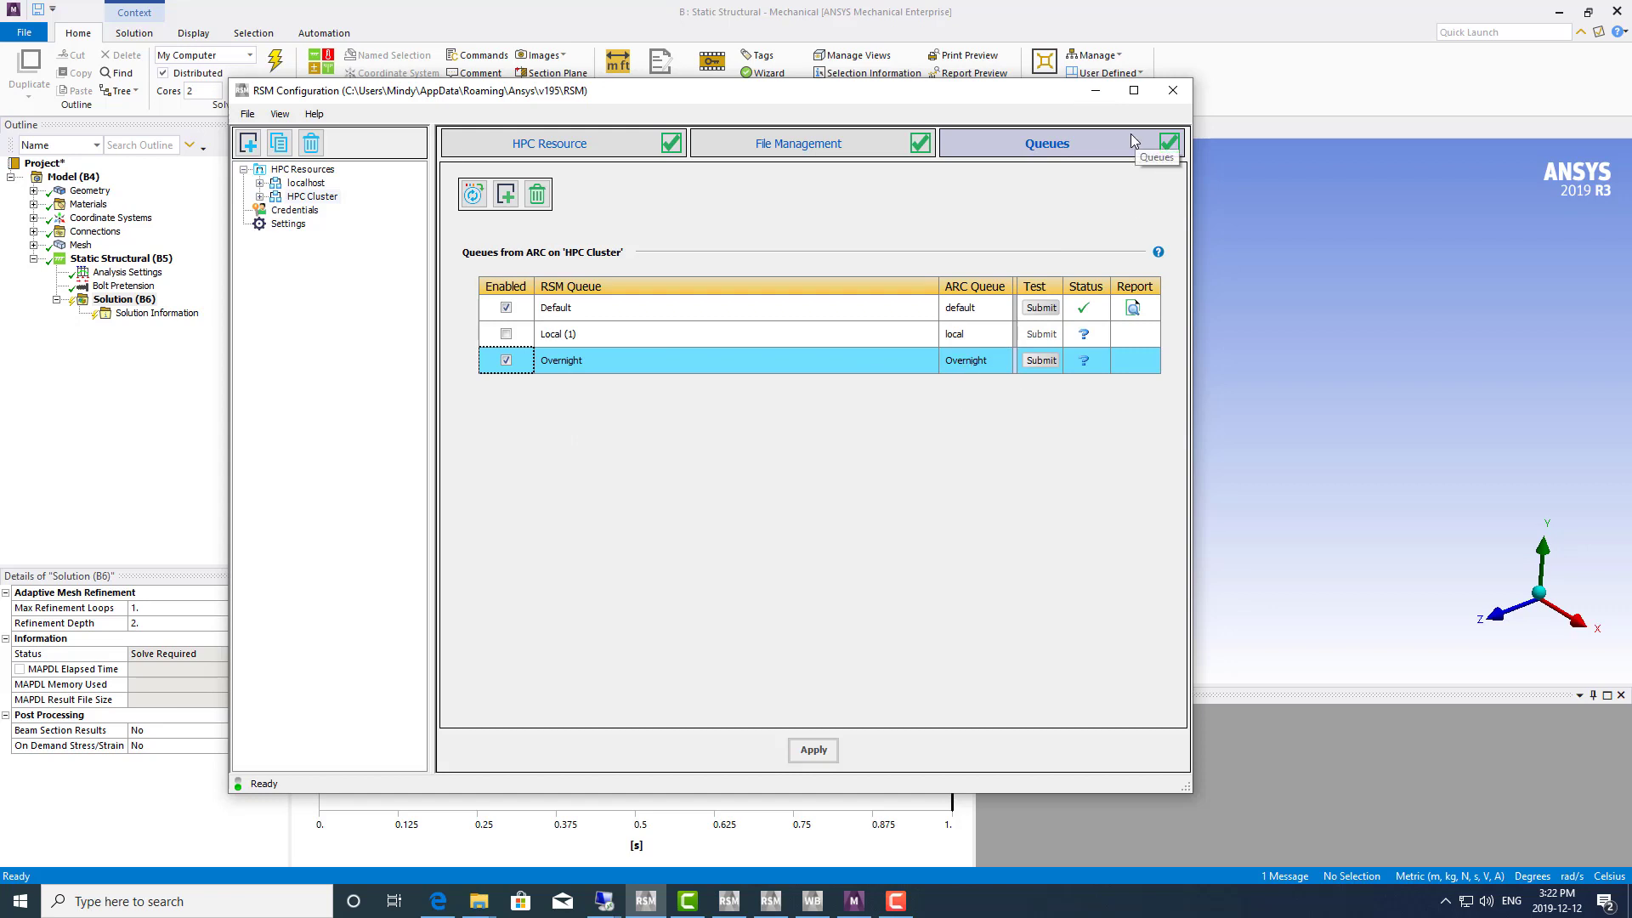
Step: Set the RSM queue to Default, cross-checking the HPC Cluster resource in RSM Configuration
click(1095, 91)
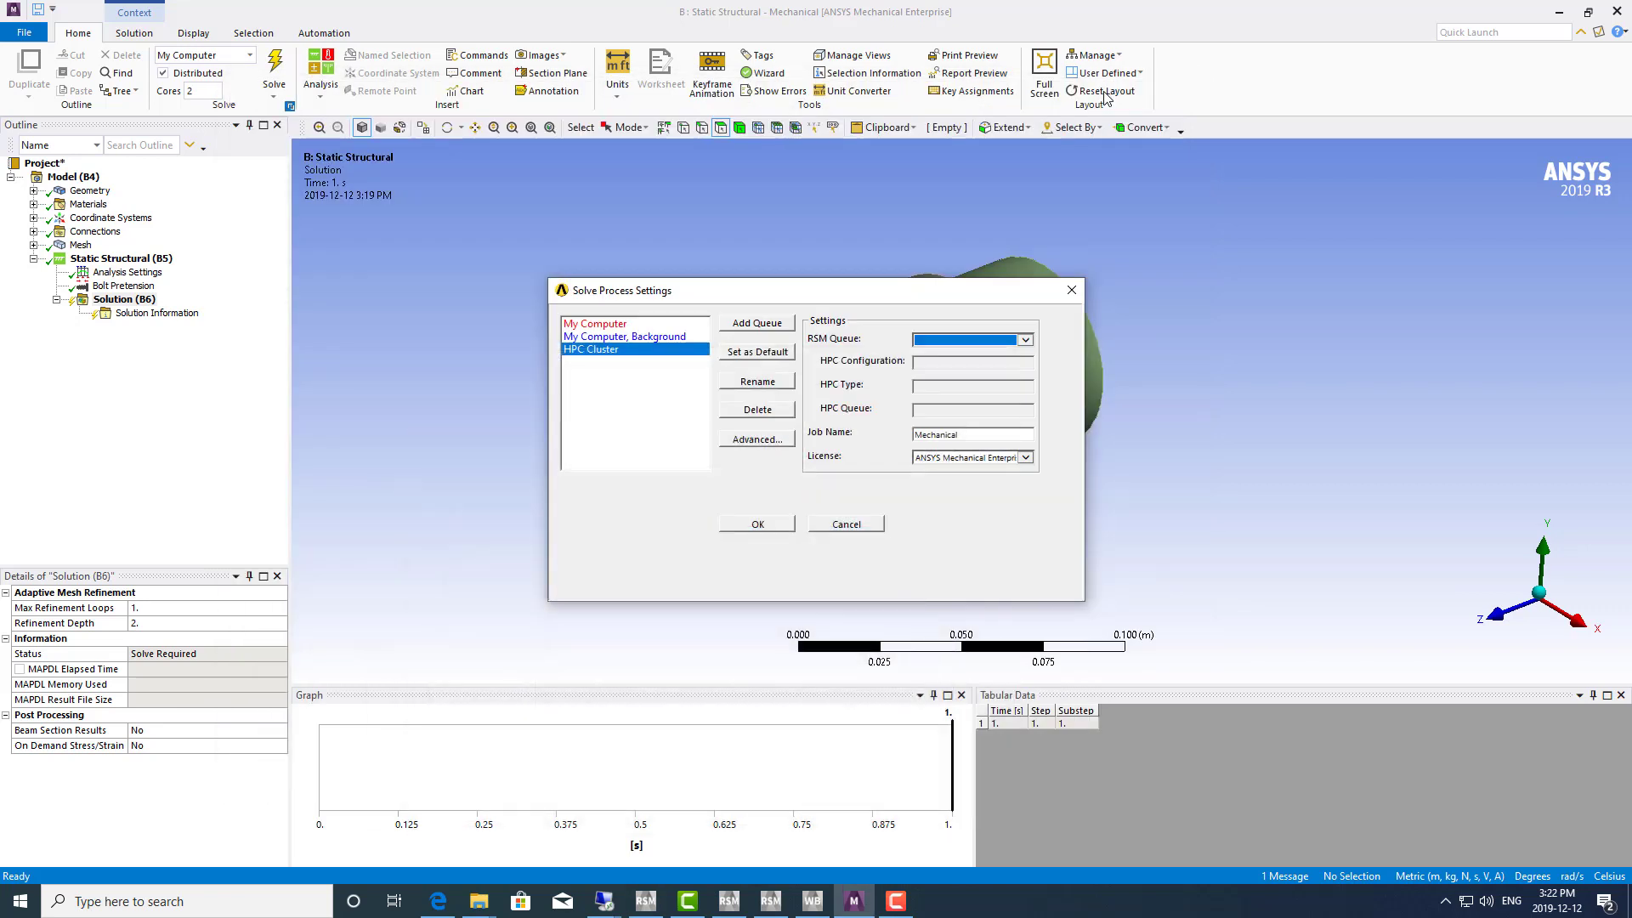
click(1030, 341)
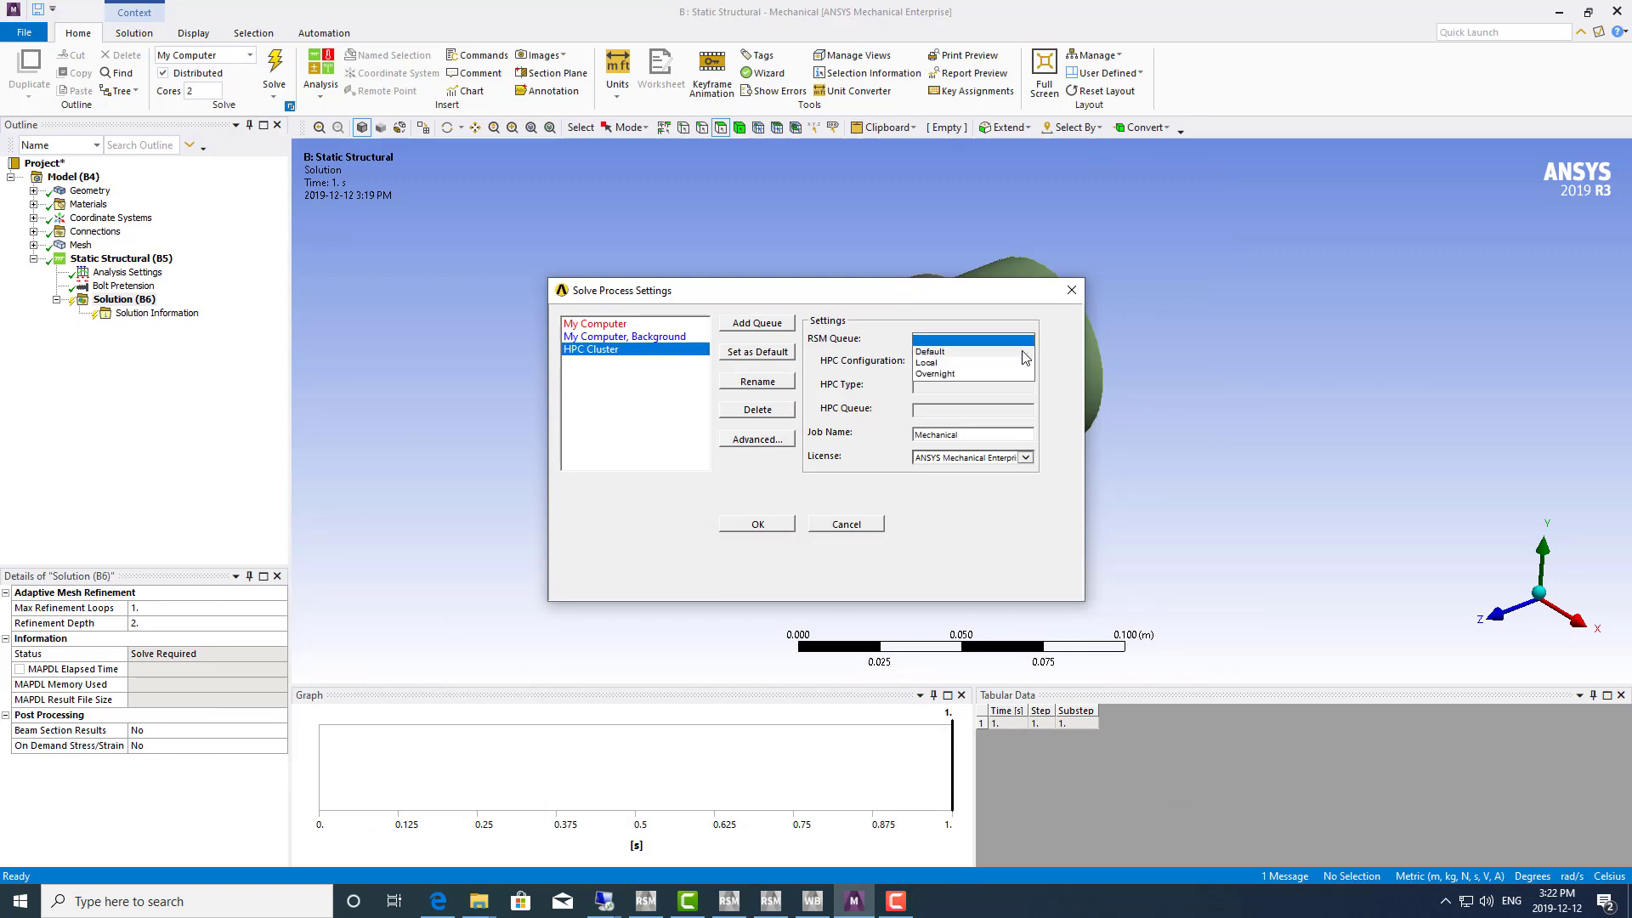
click(1019, 352)
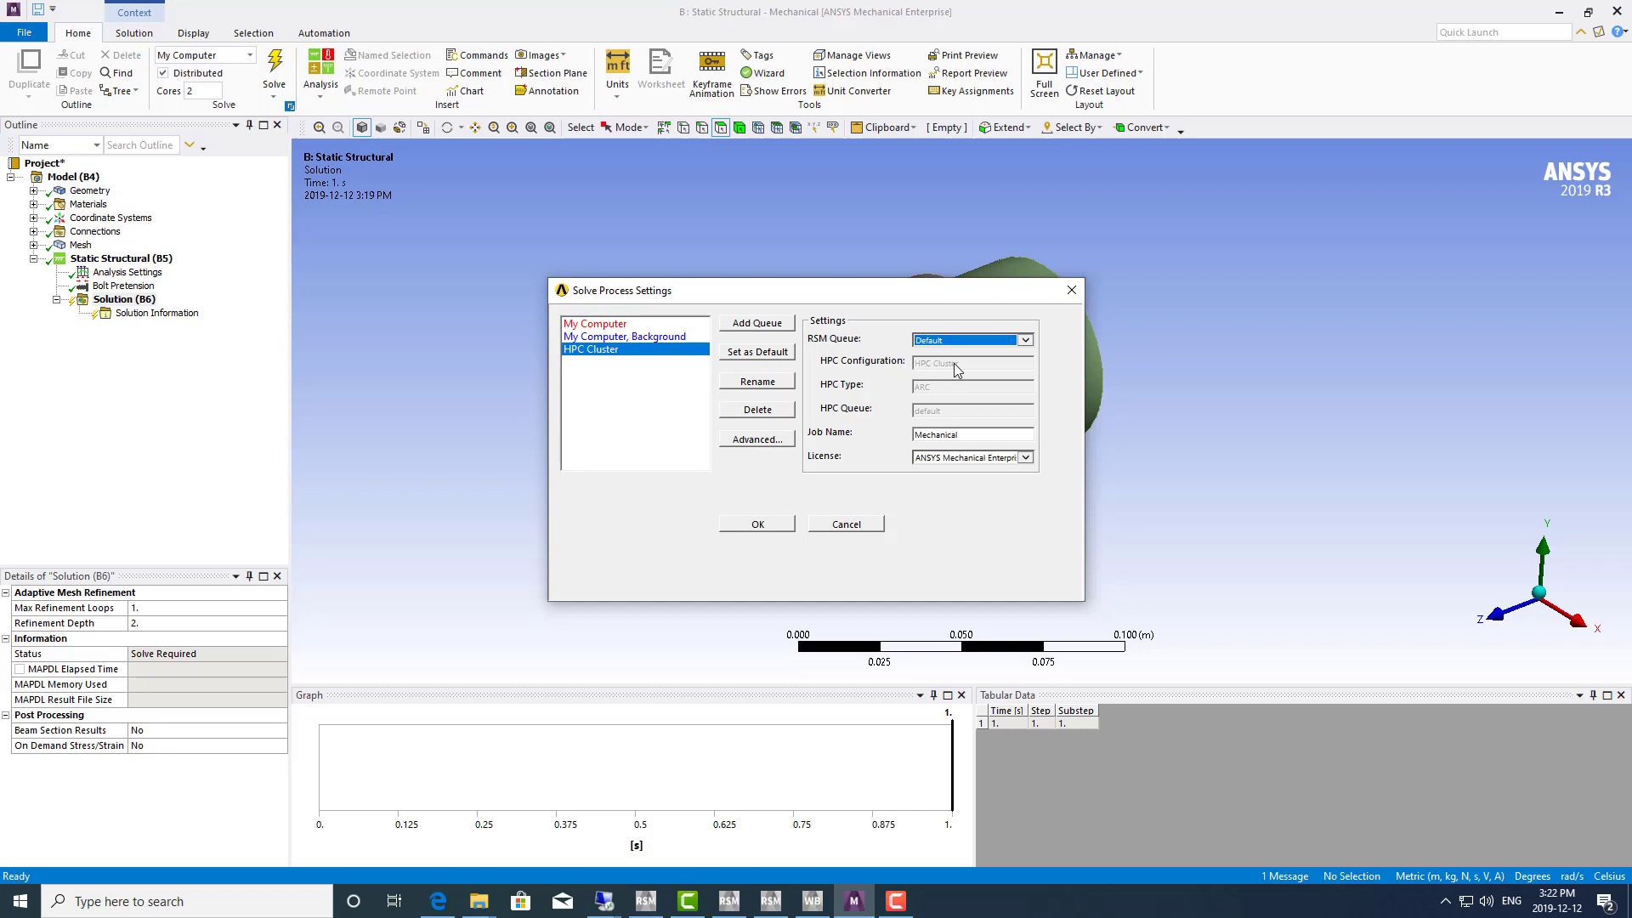
click(643, 907)
click(630, 144)
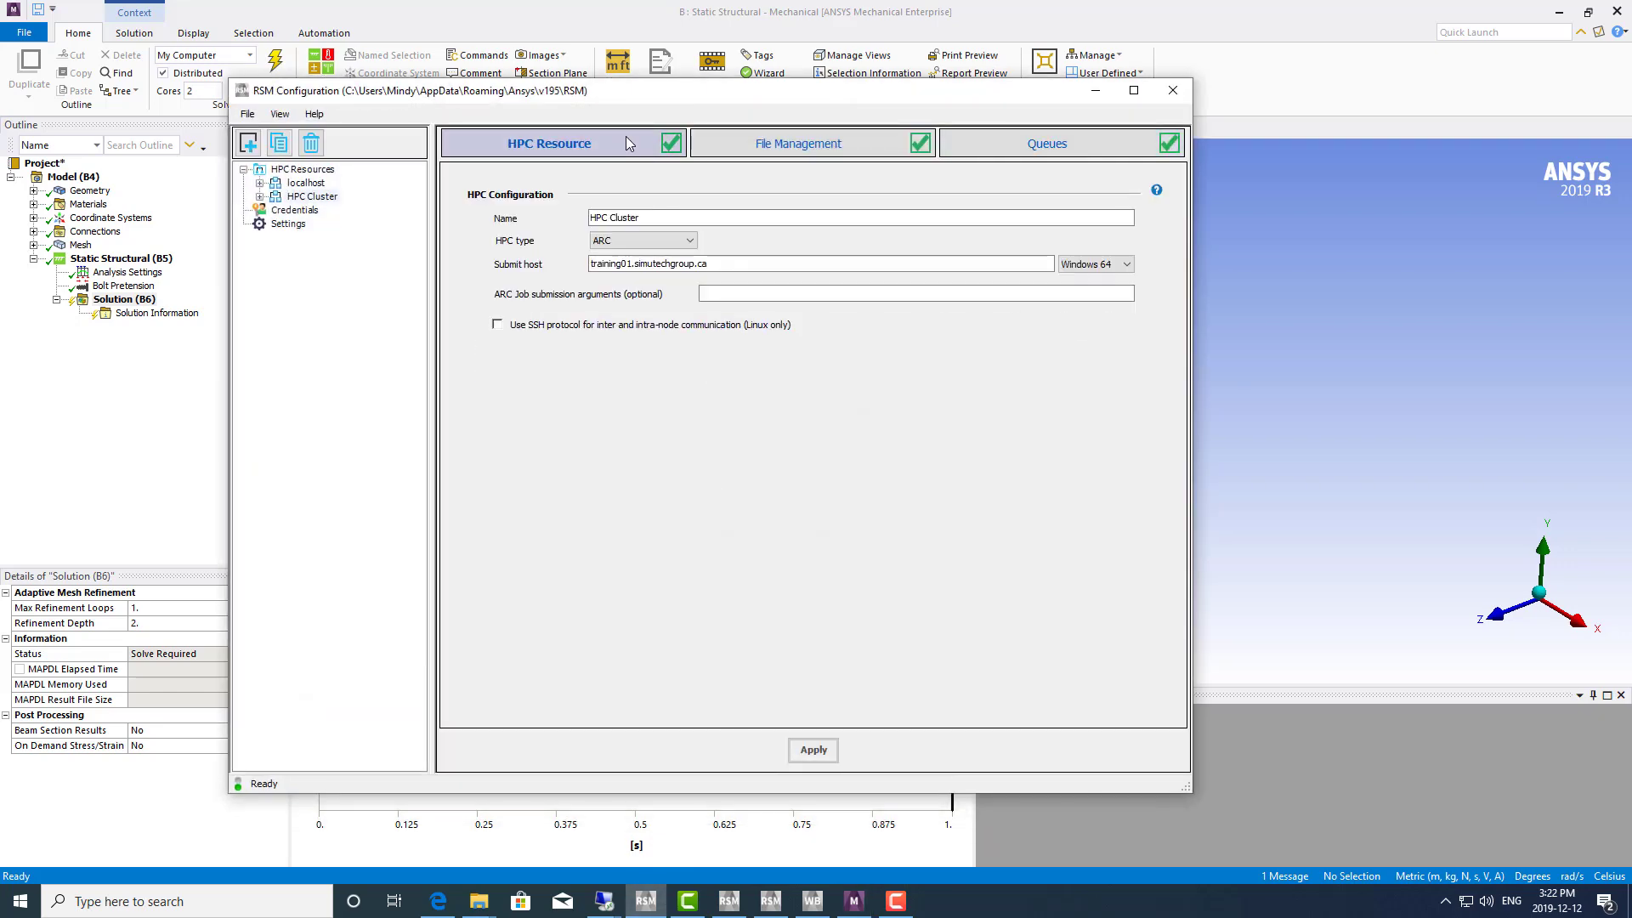
click(1094, 94)
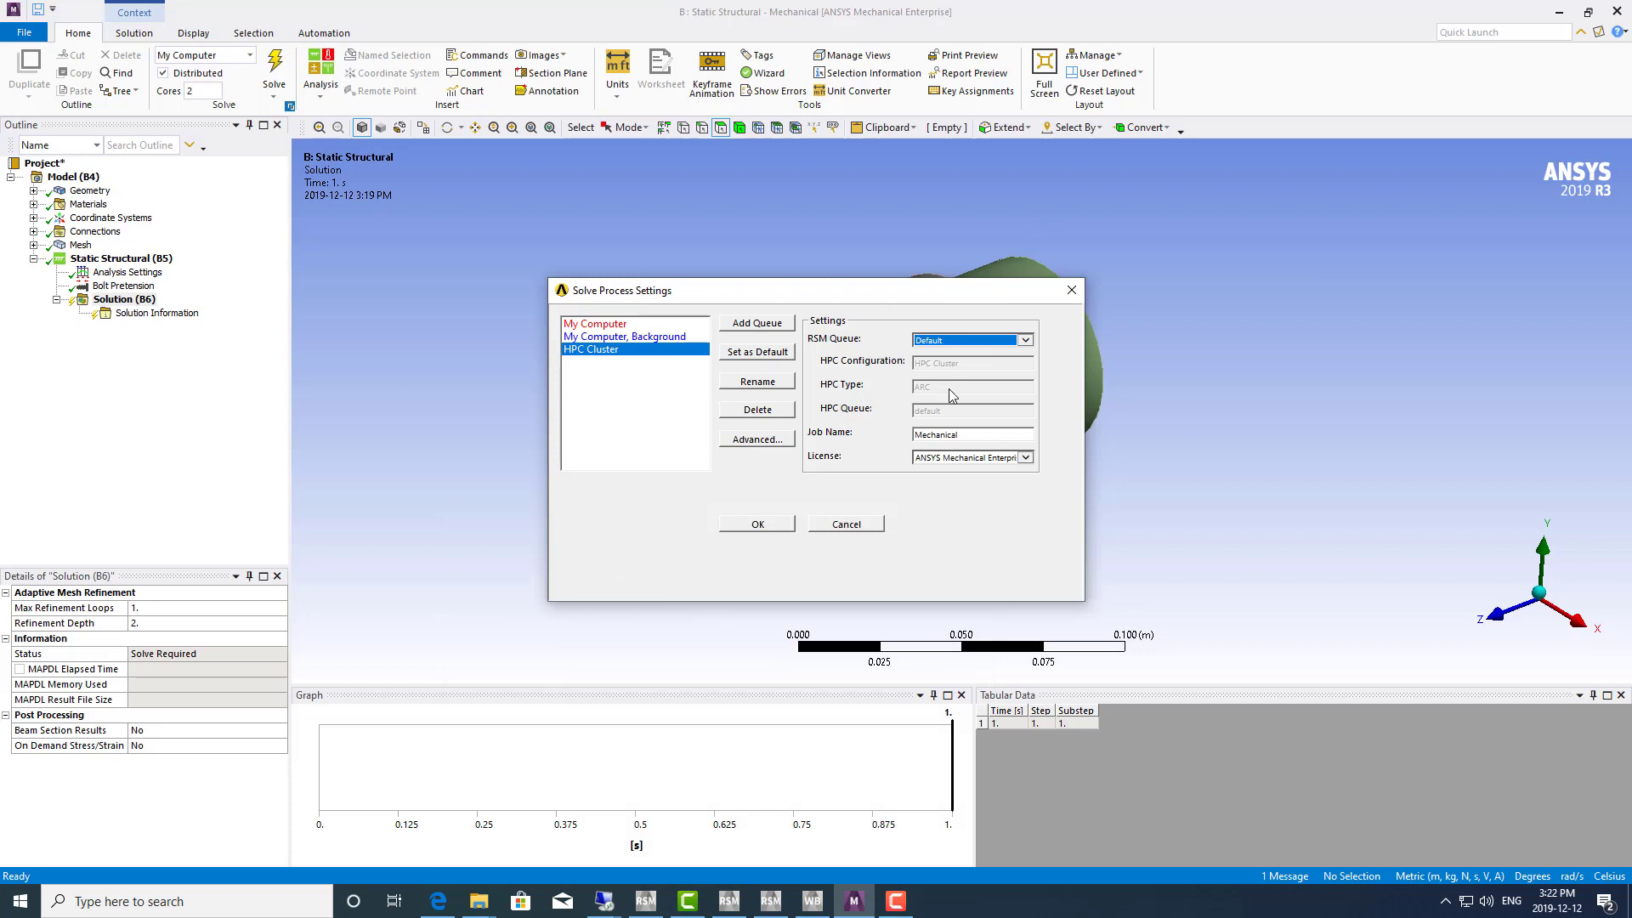
Step: Keep job name Mechanical and select the ANSYS Mechanical Enterprise license
click(982, 435)
click(1026, 459)
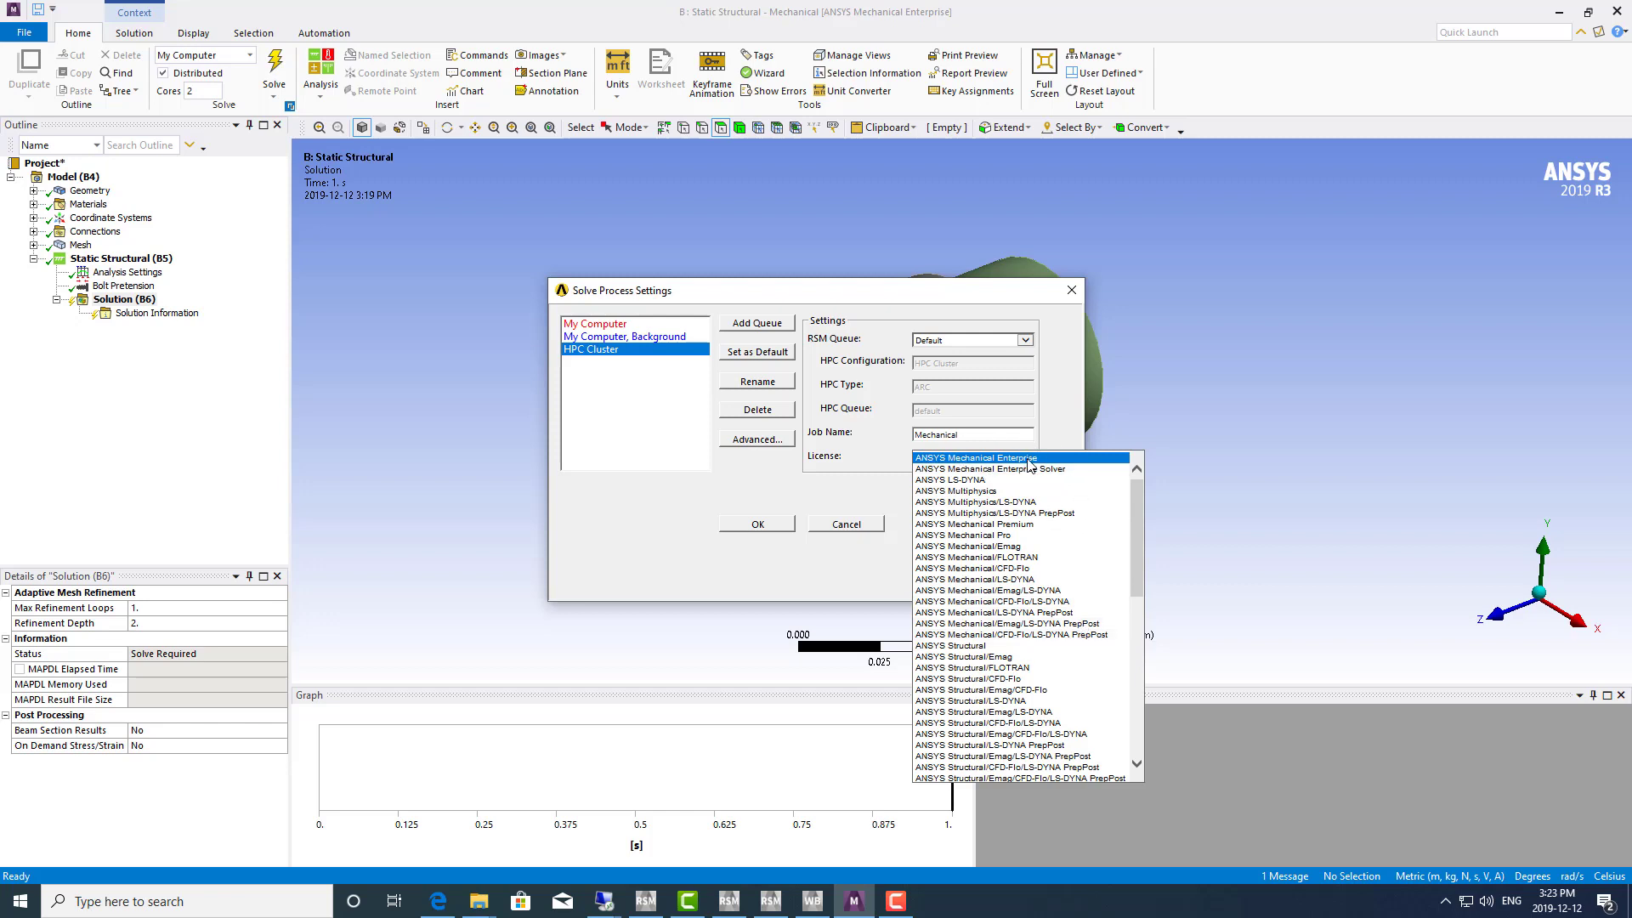
click(1028, 460)
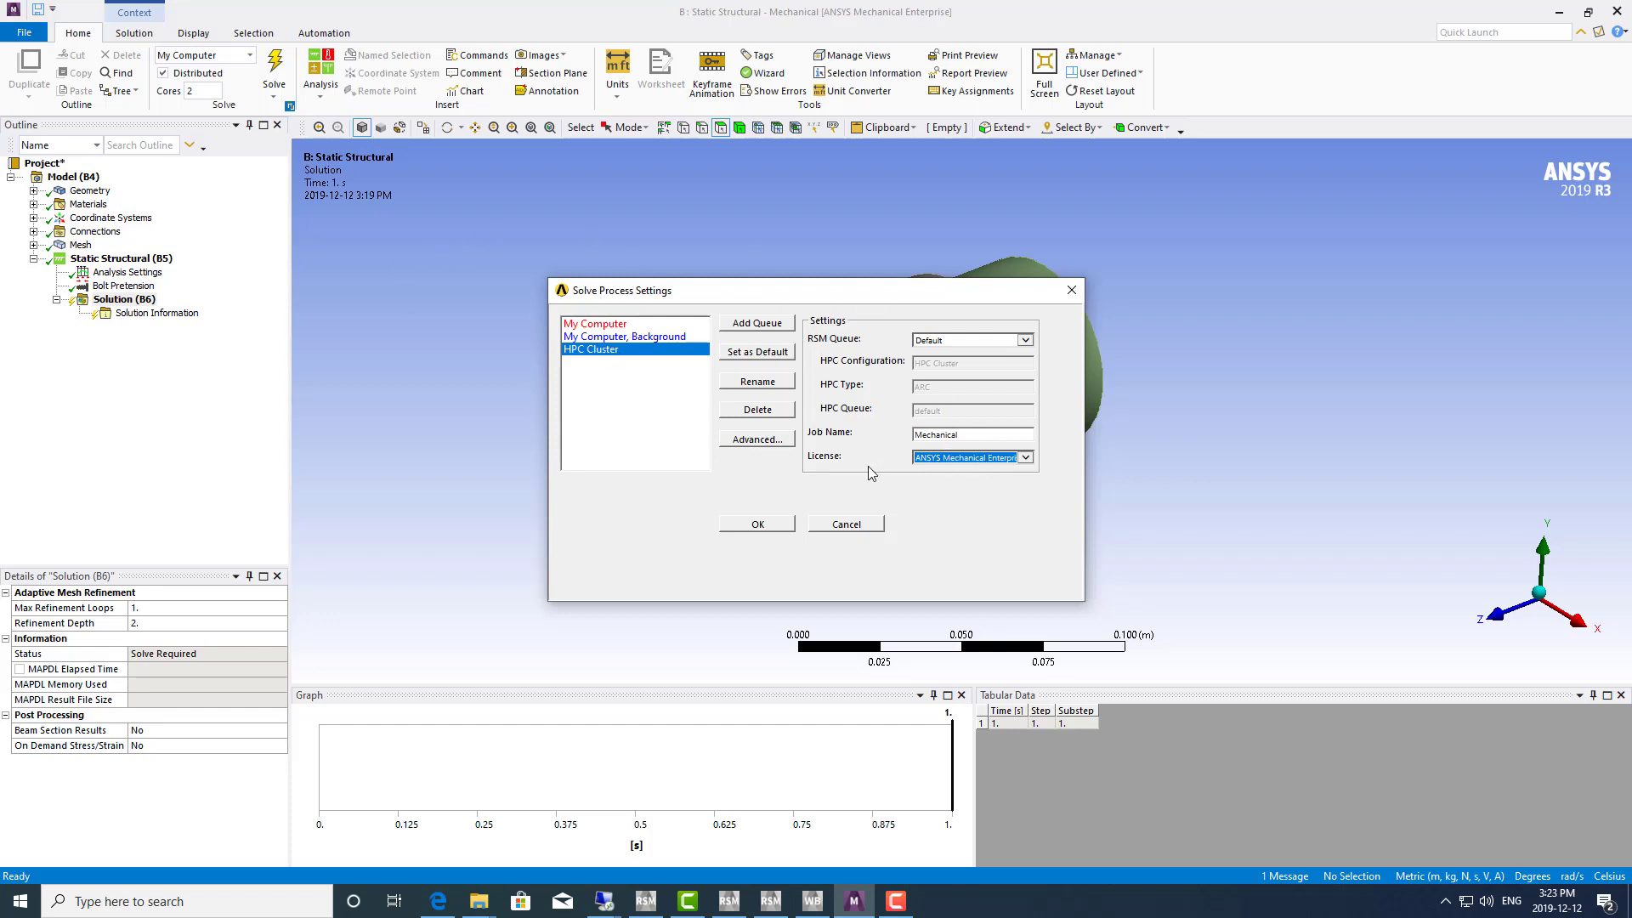
click(1001, 463)
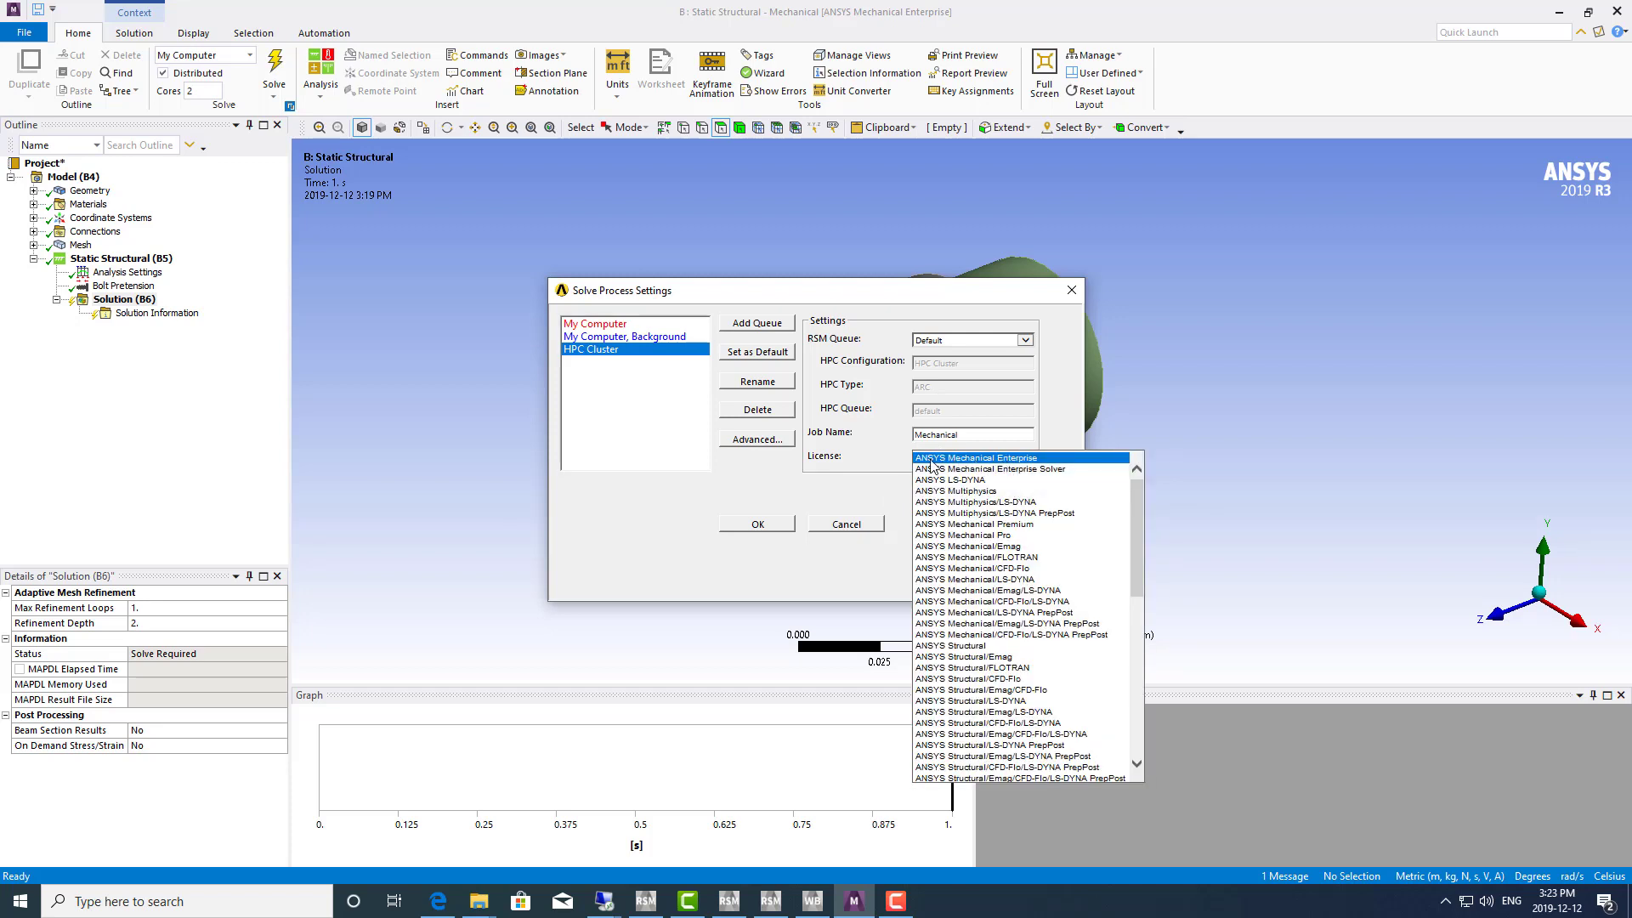
click(884, 457)
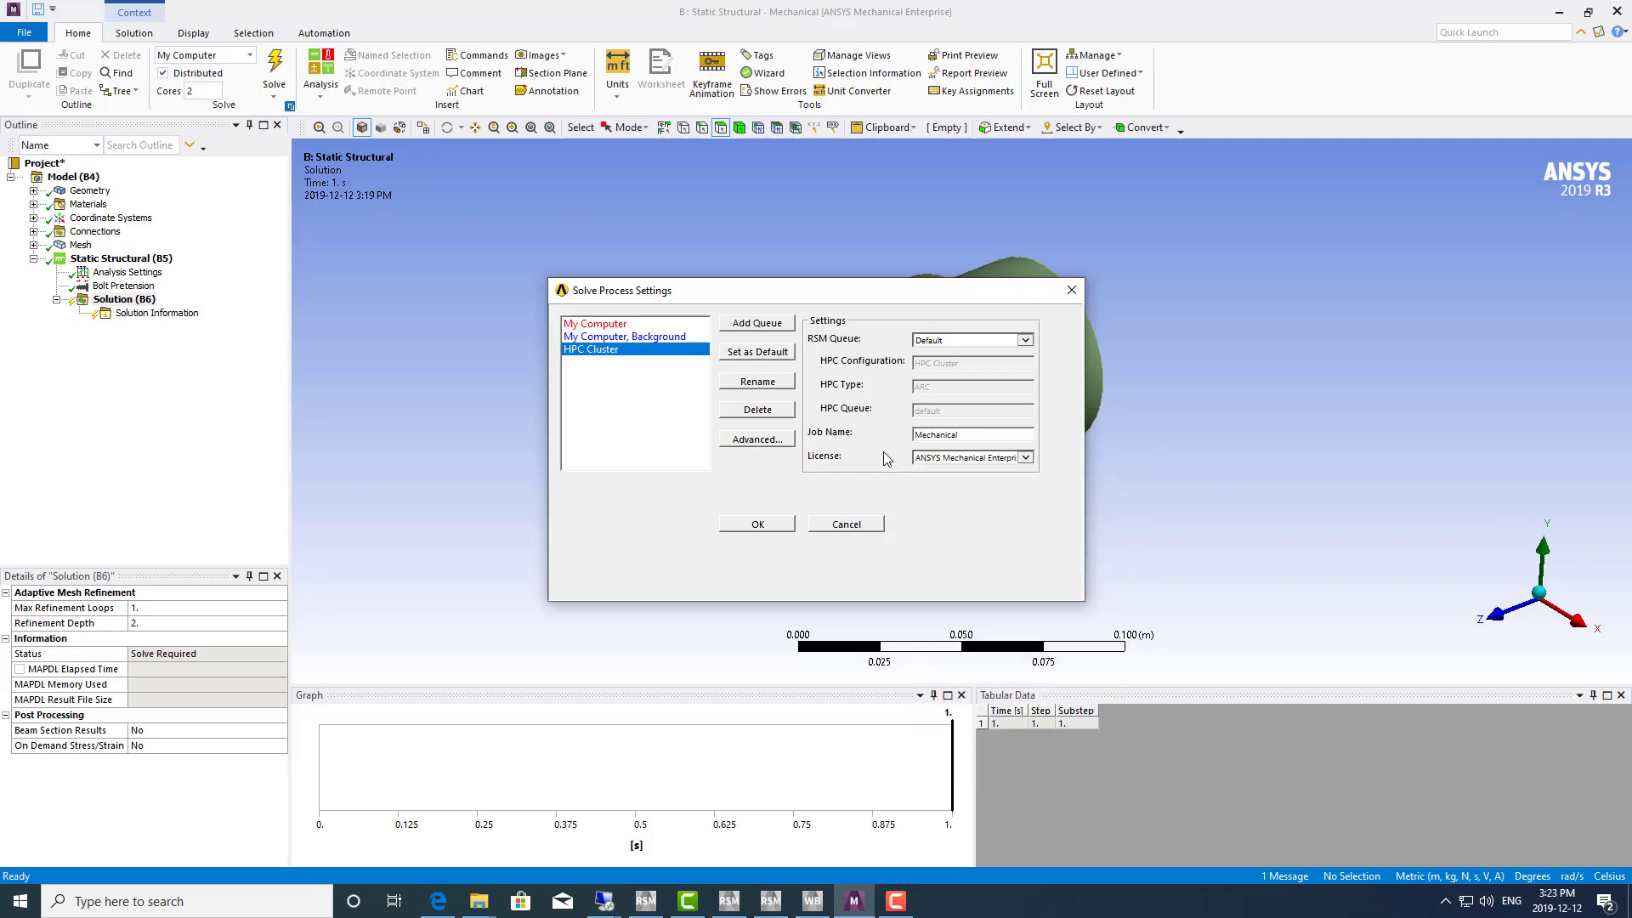
Step: Accept advanced options (distributed solution, 2 cores, license queuing) and confirm Solve Process Settings
click(759, 450)
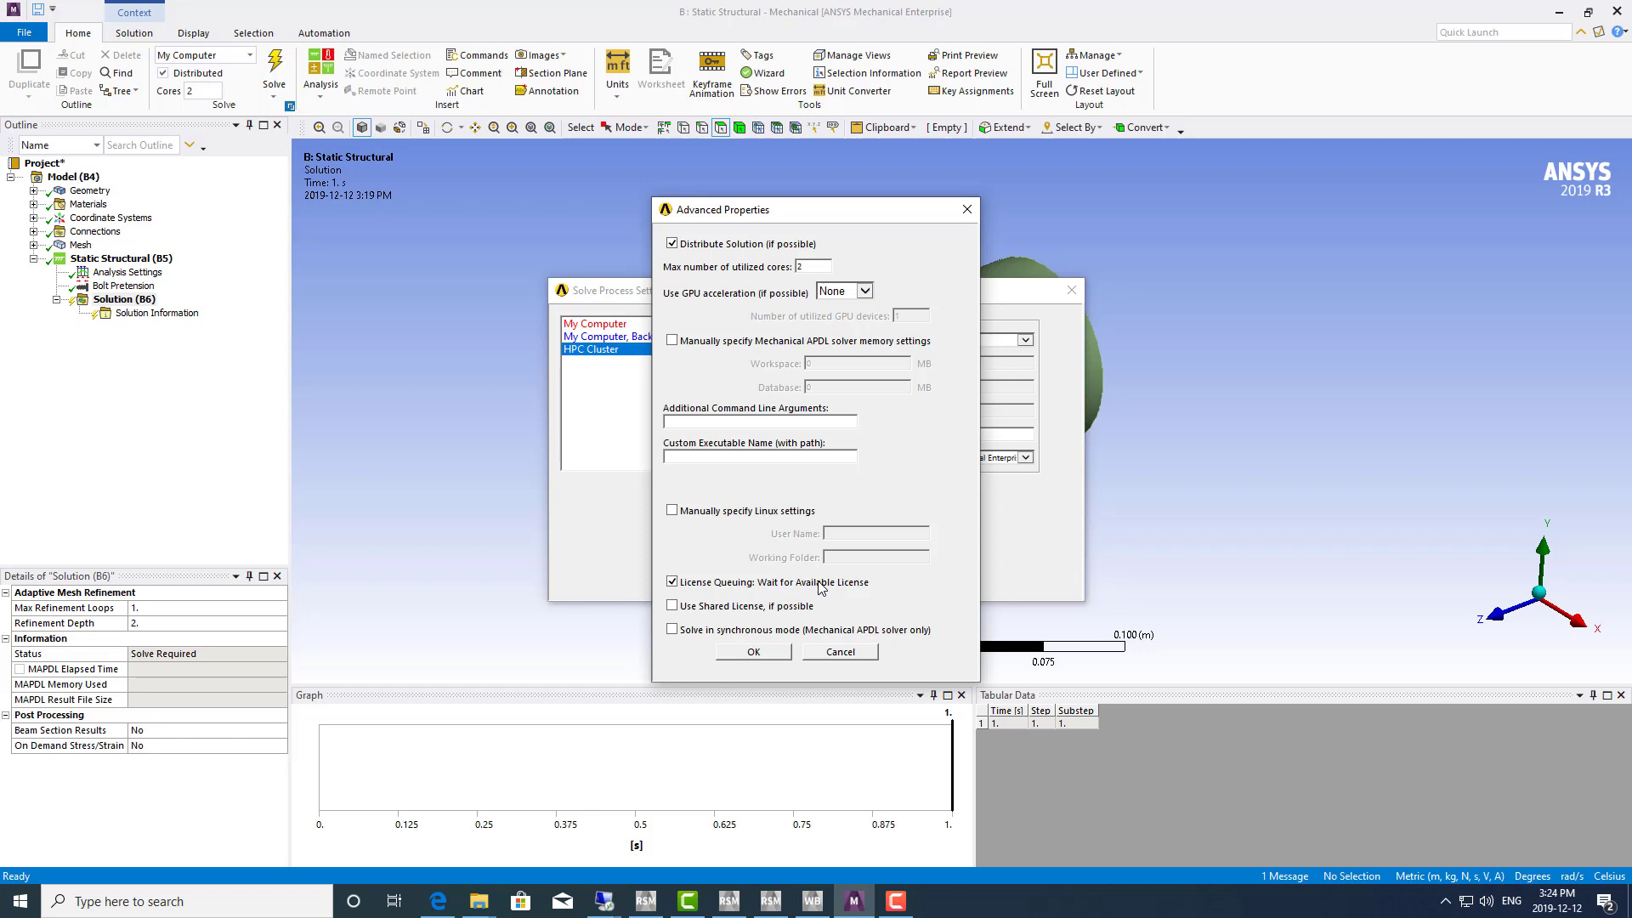
click(758, 652)
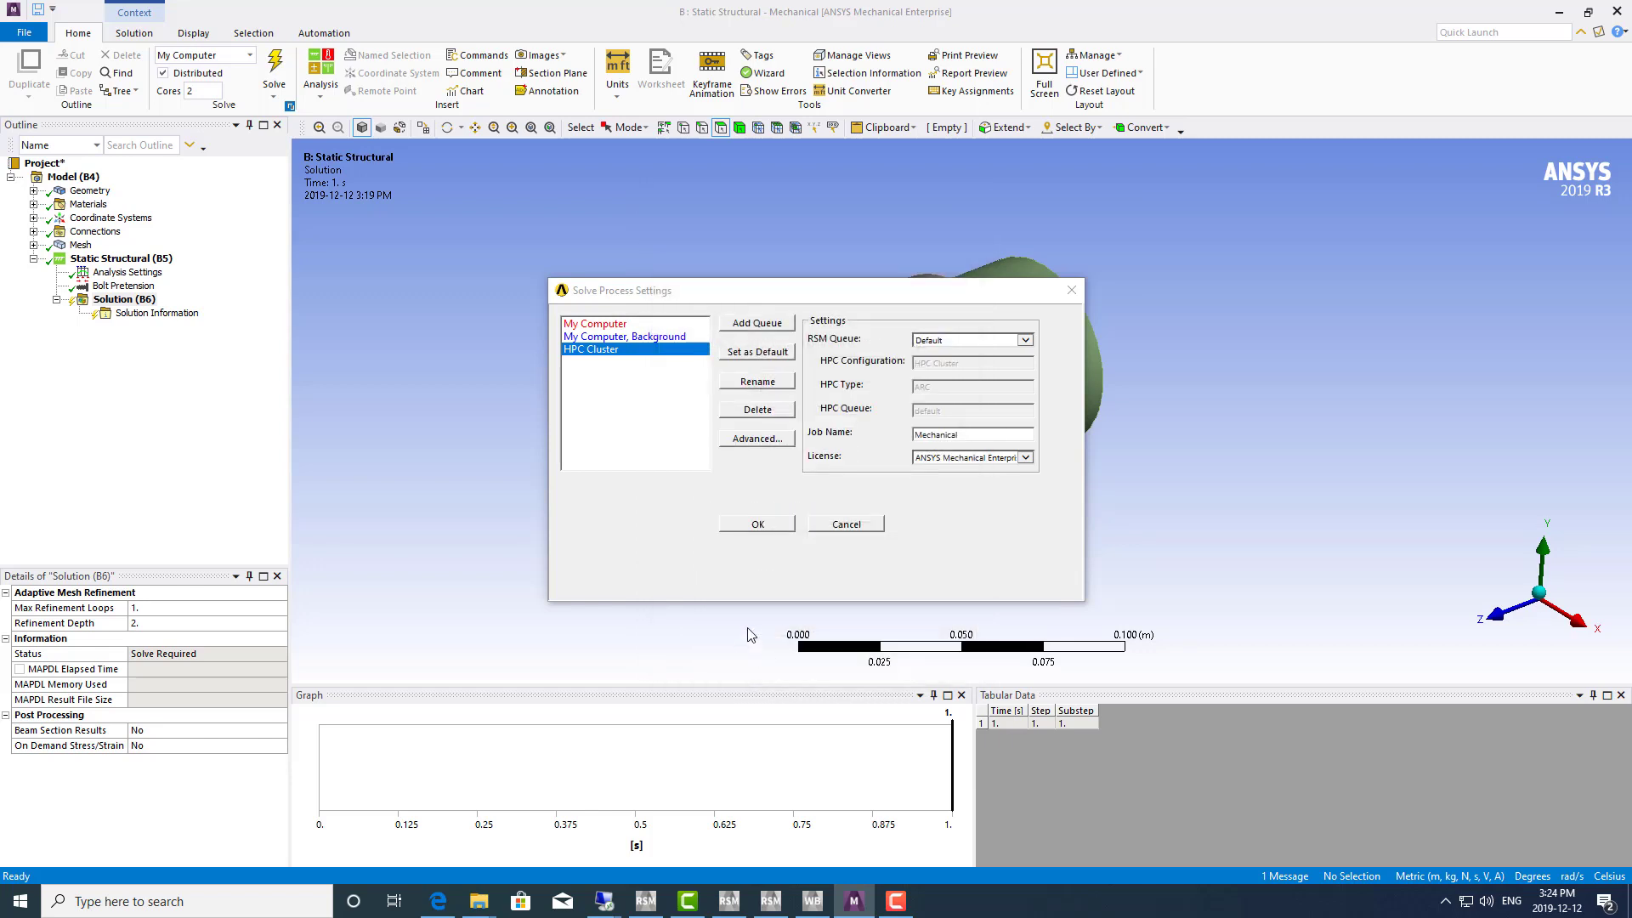
click(759, 524)
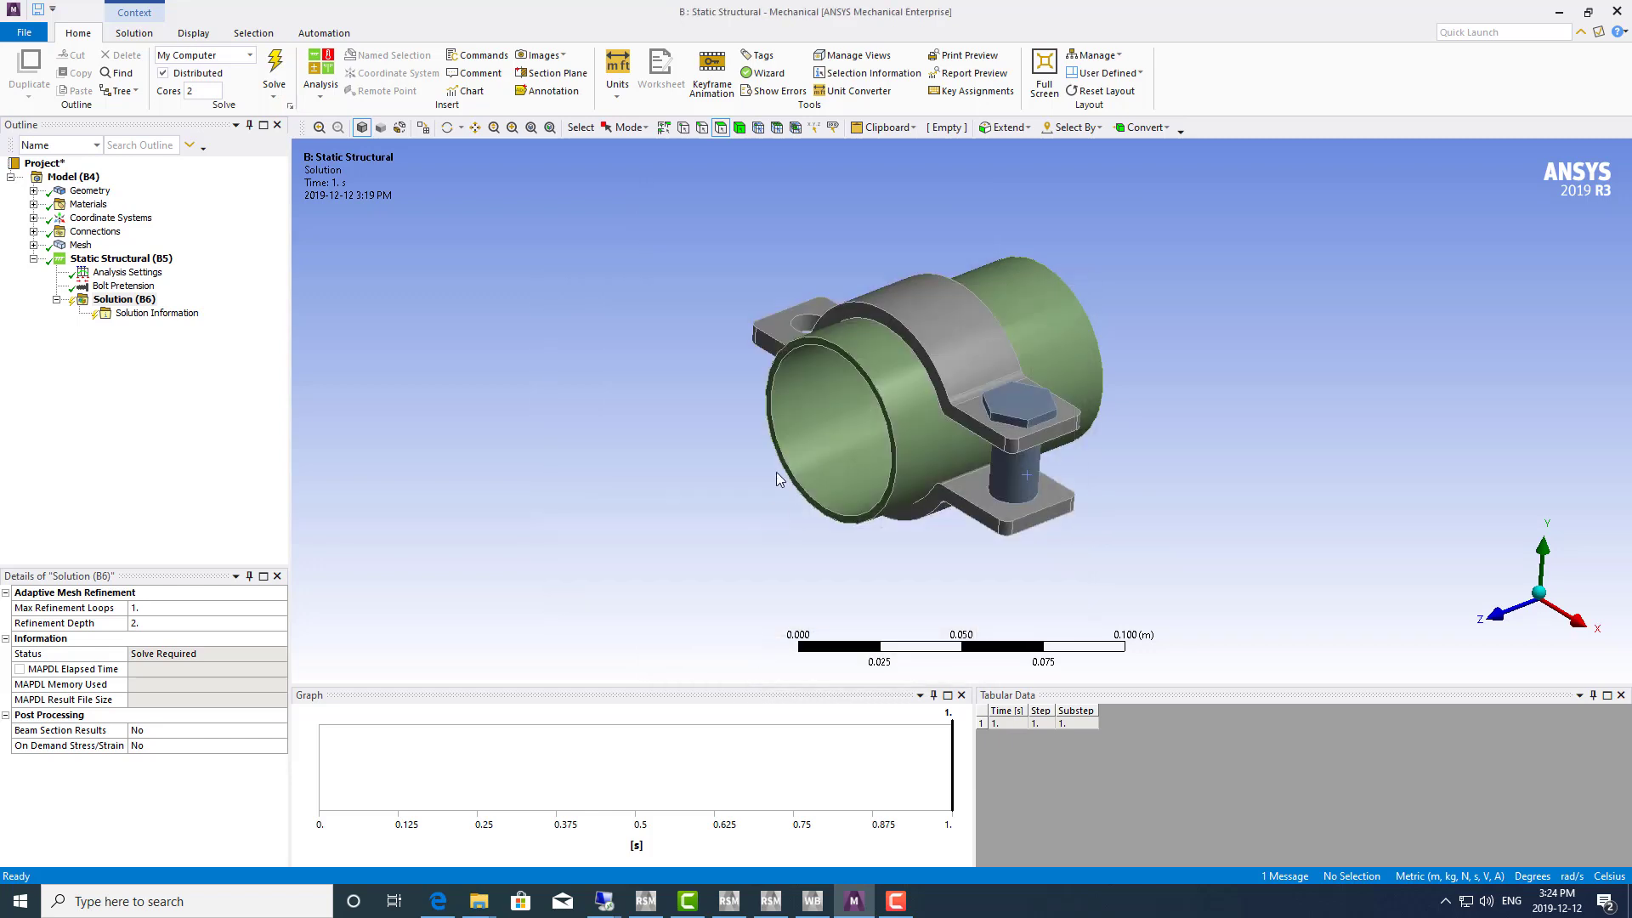
Step: Choose HPC Cluster as the solve handler and submit the pipe clamp solve
click(249, 55)
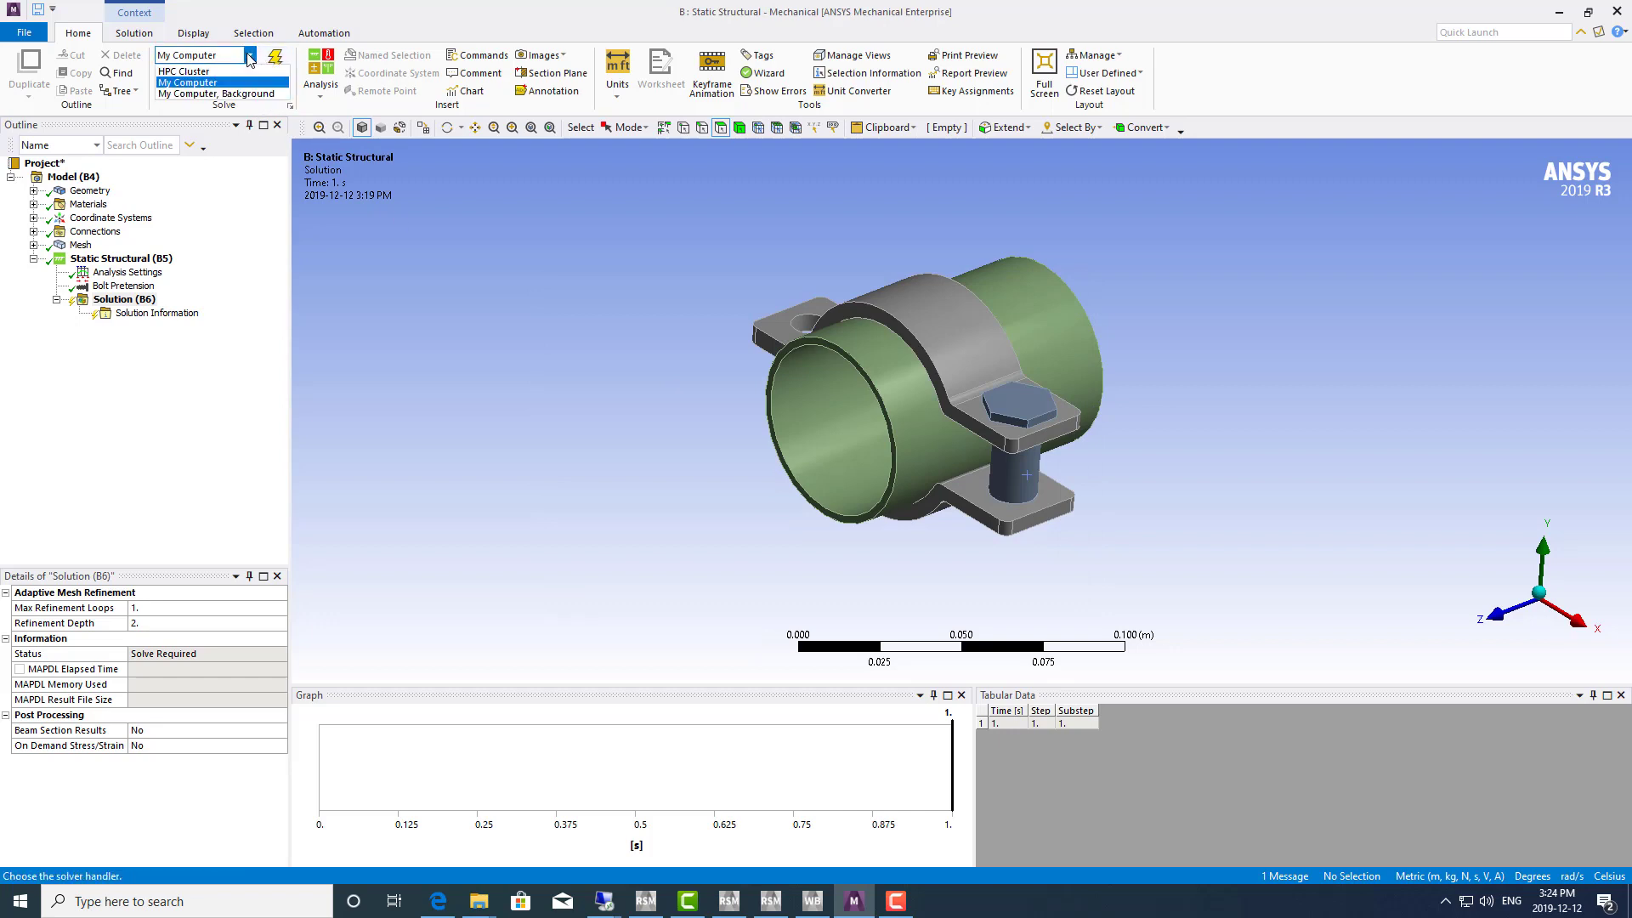
click(168, 72)
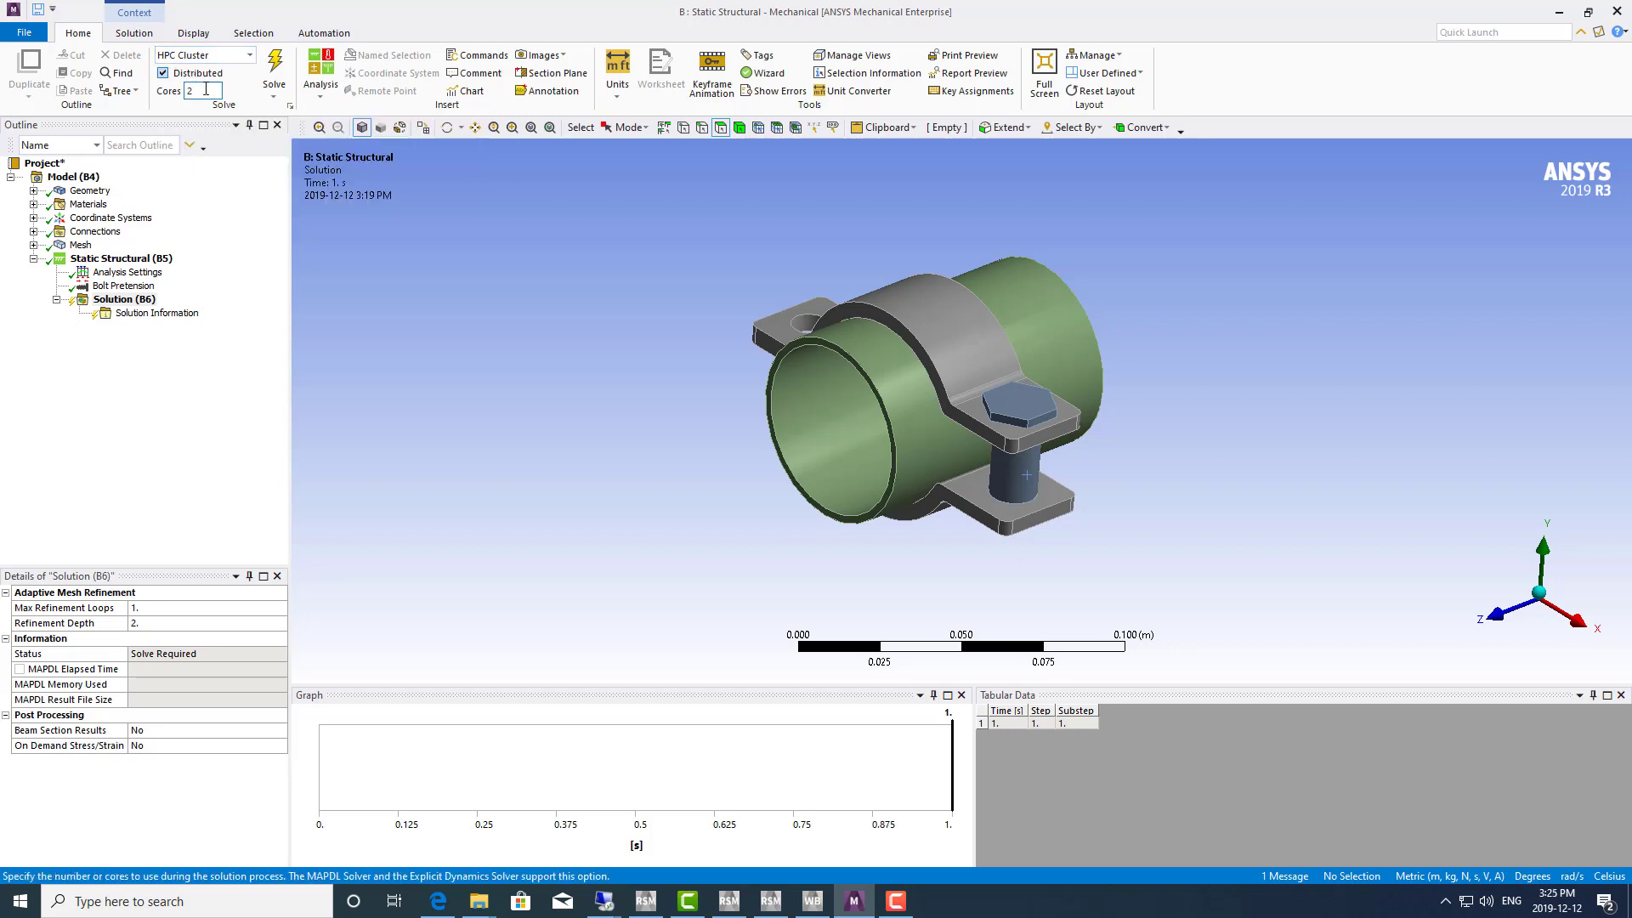
click(276, 68)
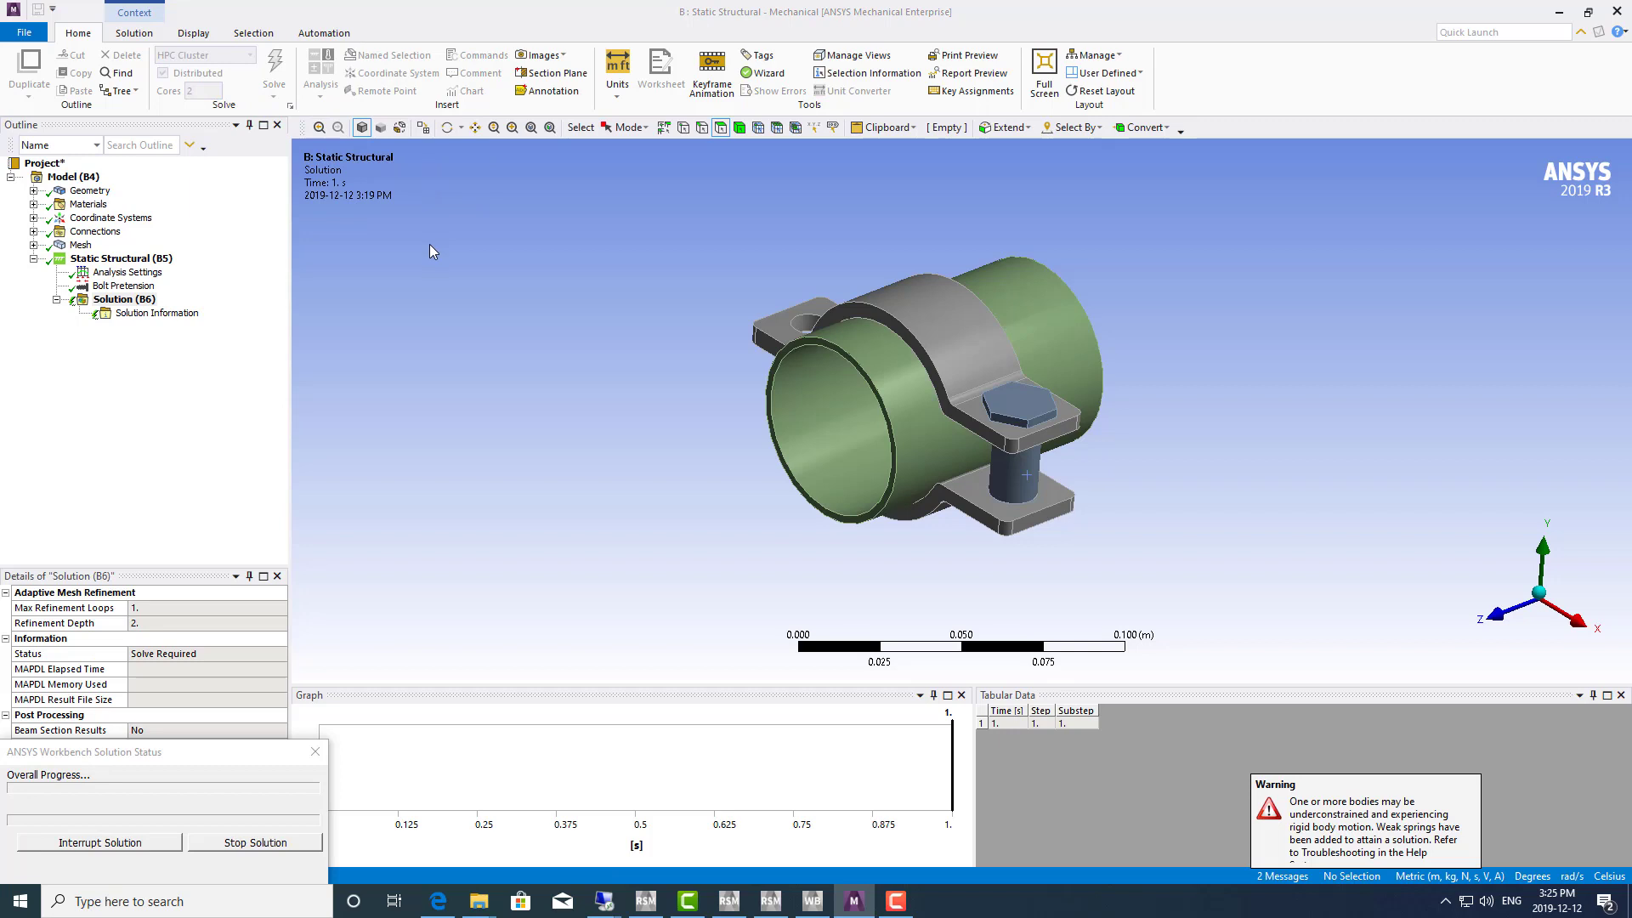
click(748, 907)
Step: In RSM Job Monitoring, confirm the Pipe_Clamp job finished with exit code 0
click(799, 905)
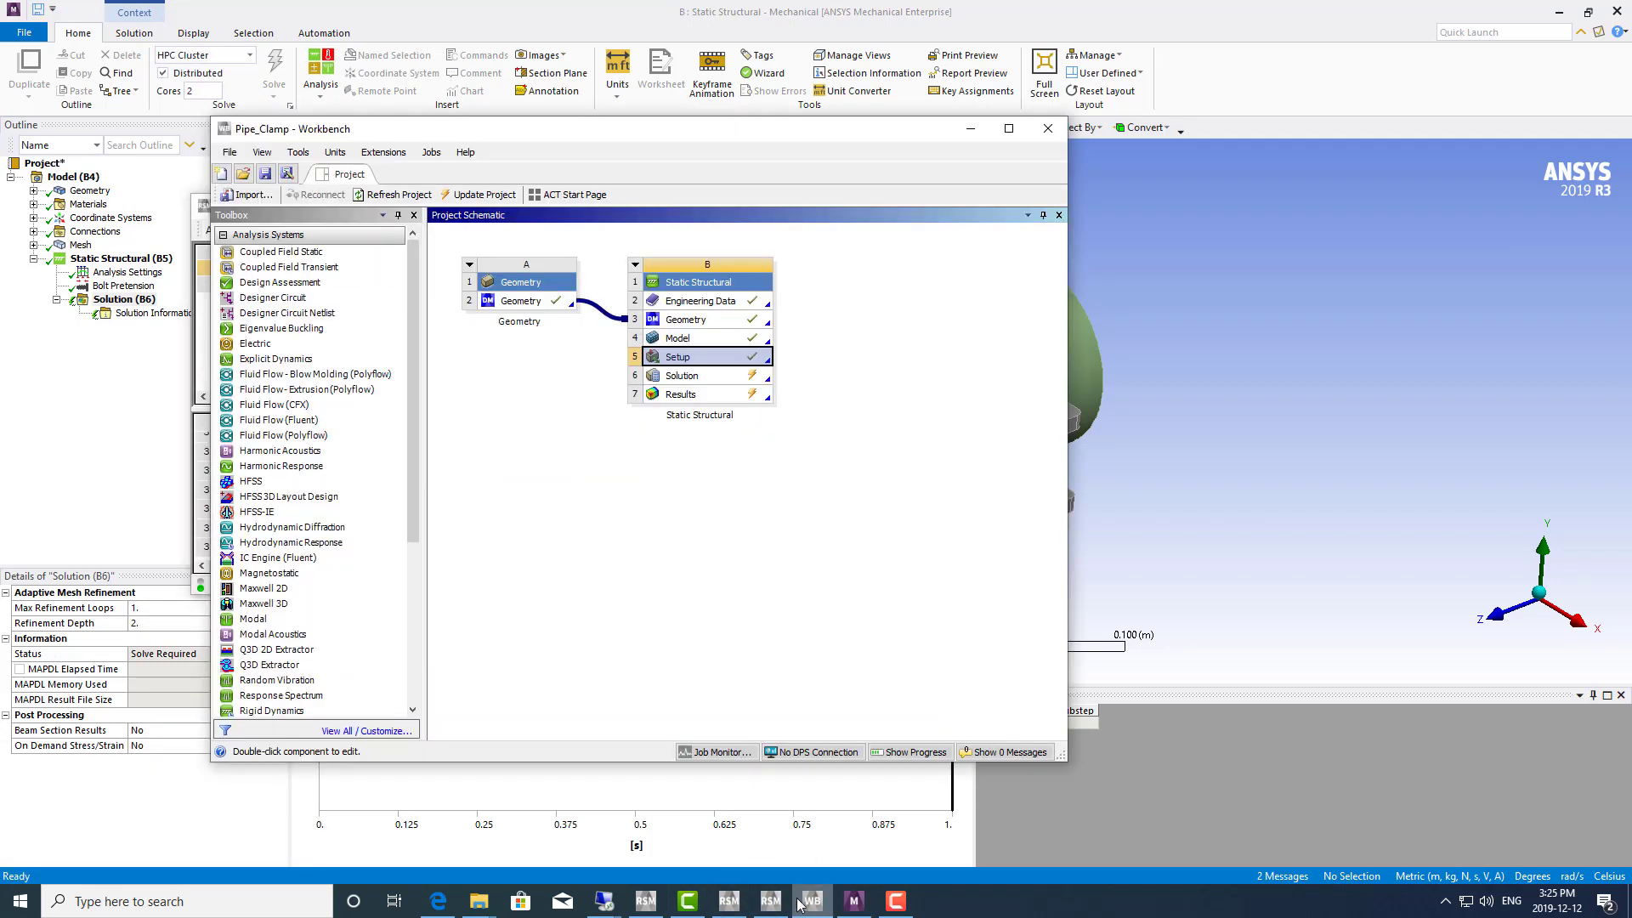
click(728, 901)
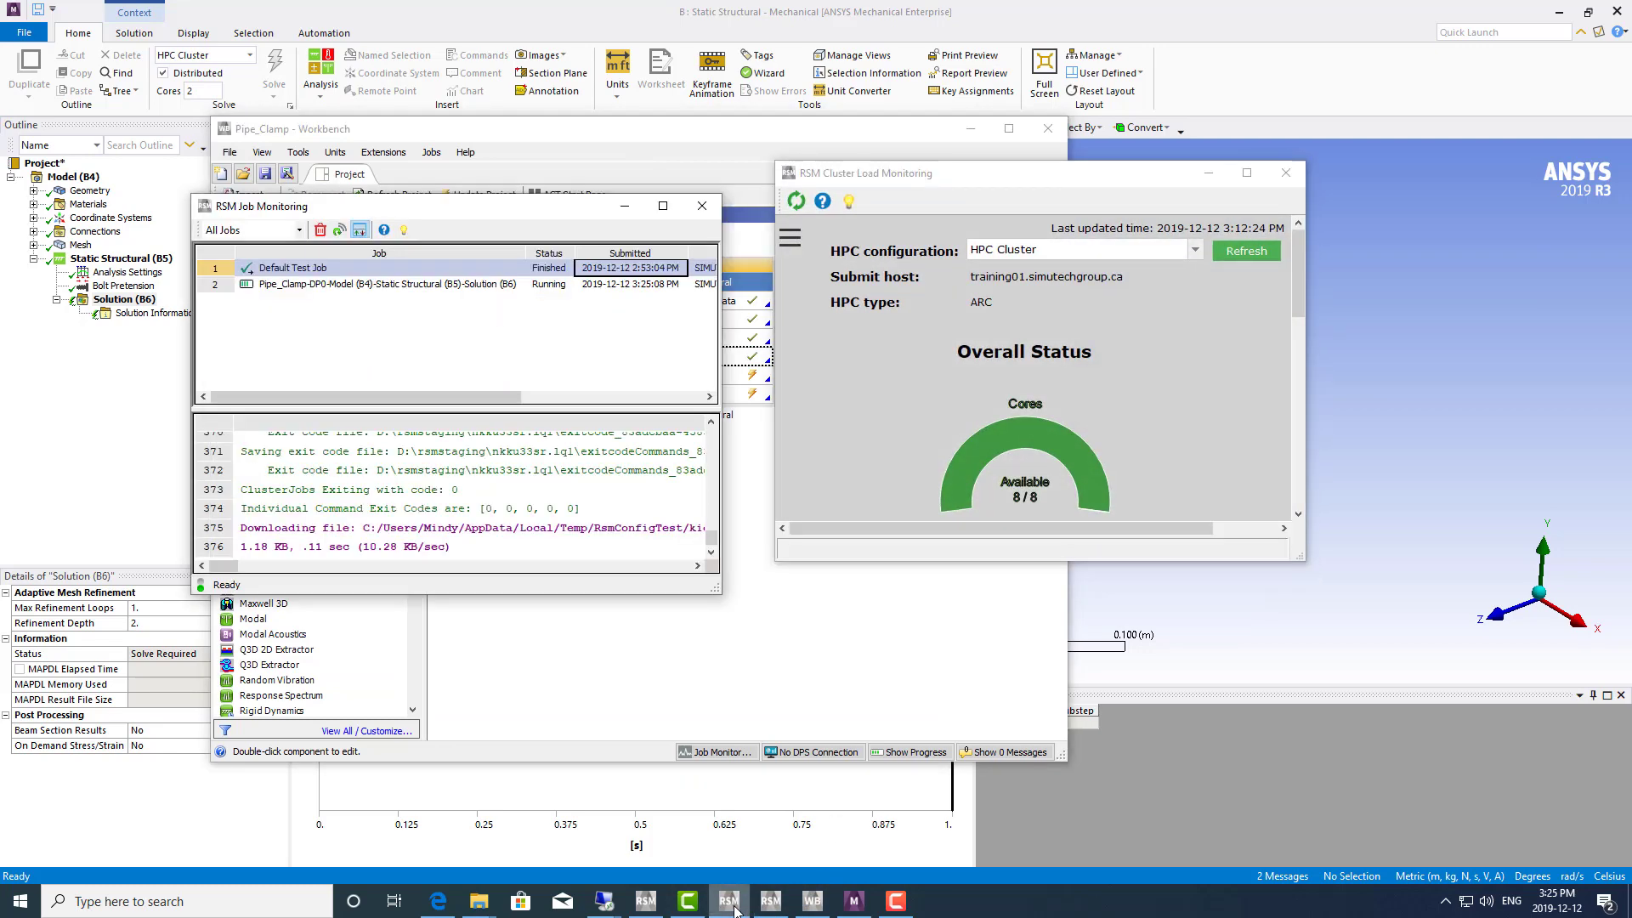
click(416, 287)
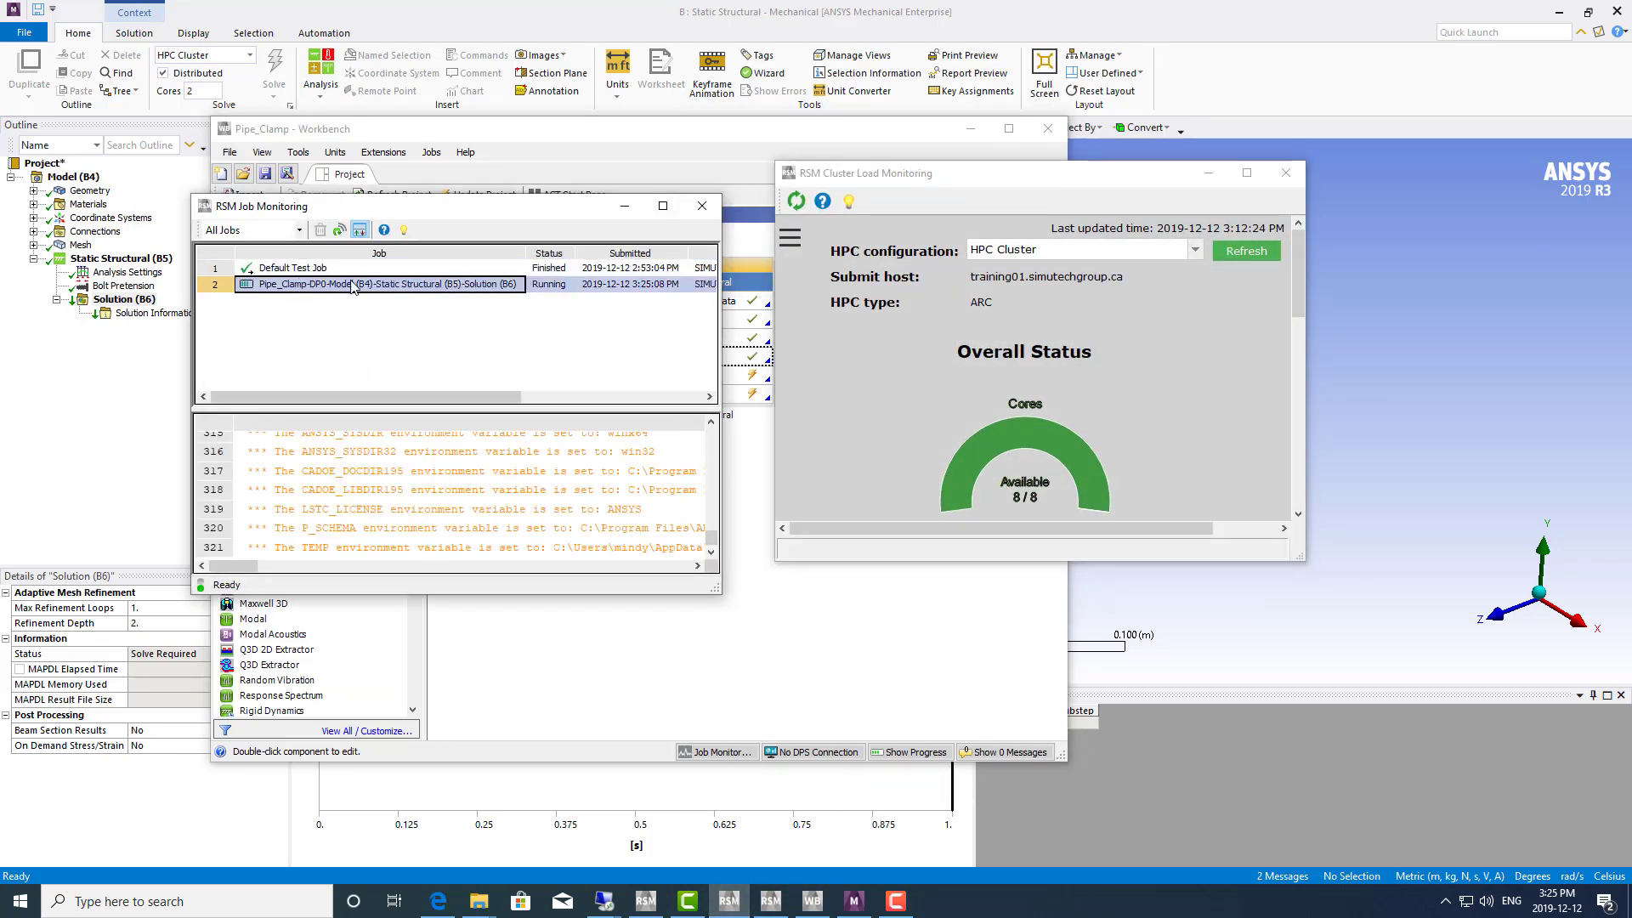
drag(478, 396, 634, 396)
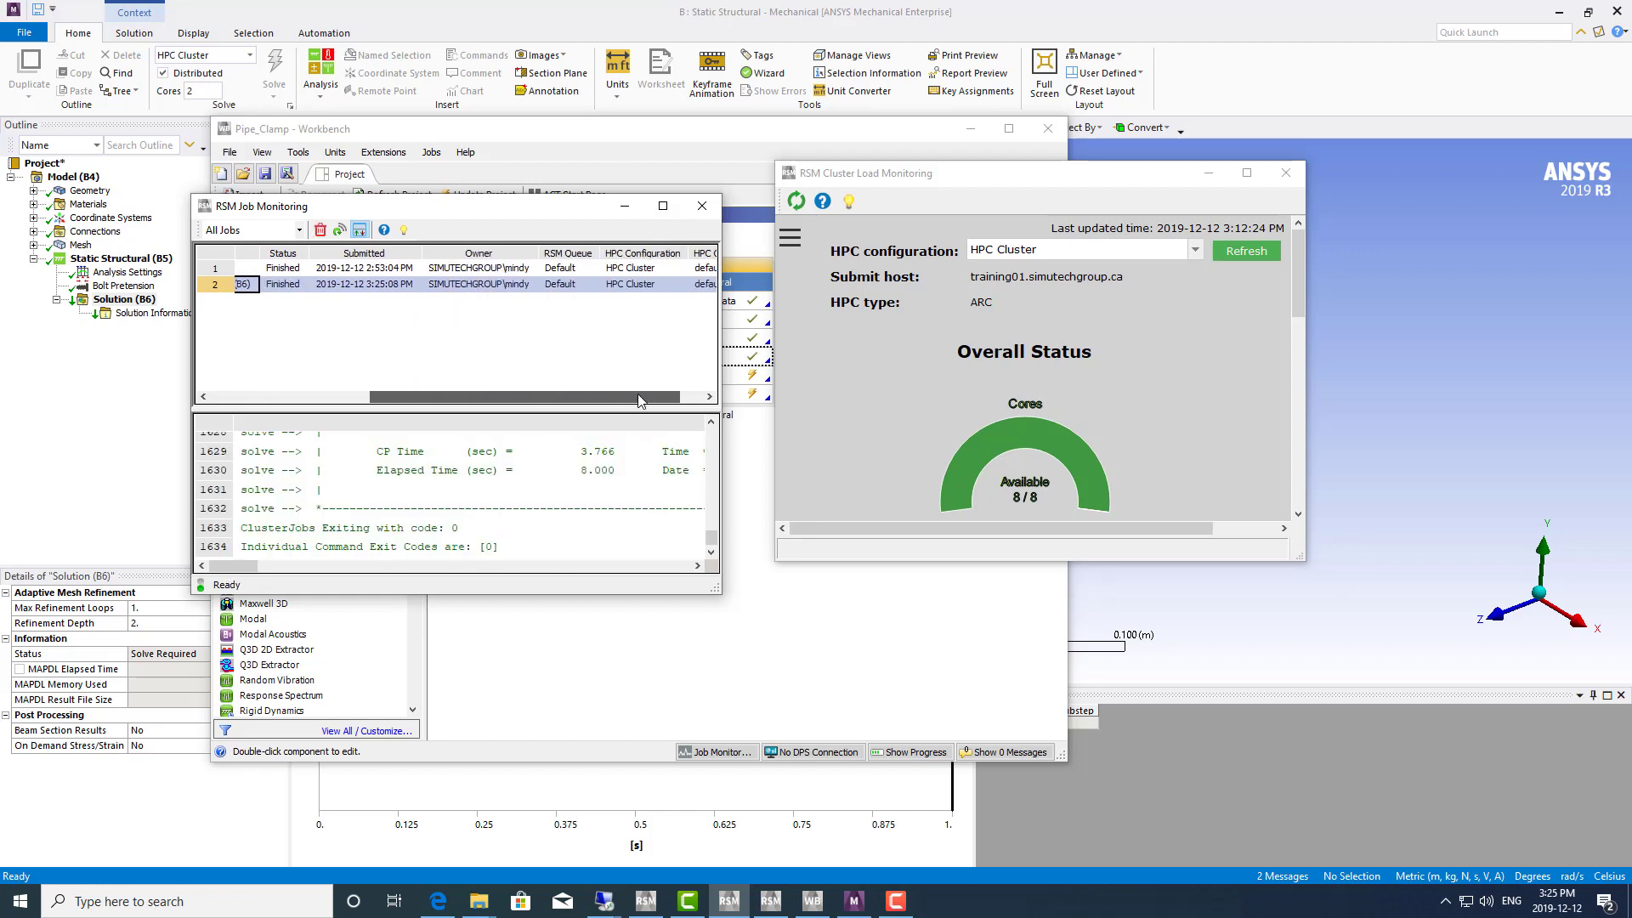
Step: Refresh the HPC Cluster load view and maximize it, showing 2 cores busy on training01
click(1194, 251)
click(1246, 252)
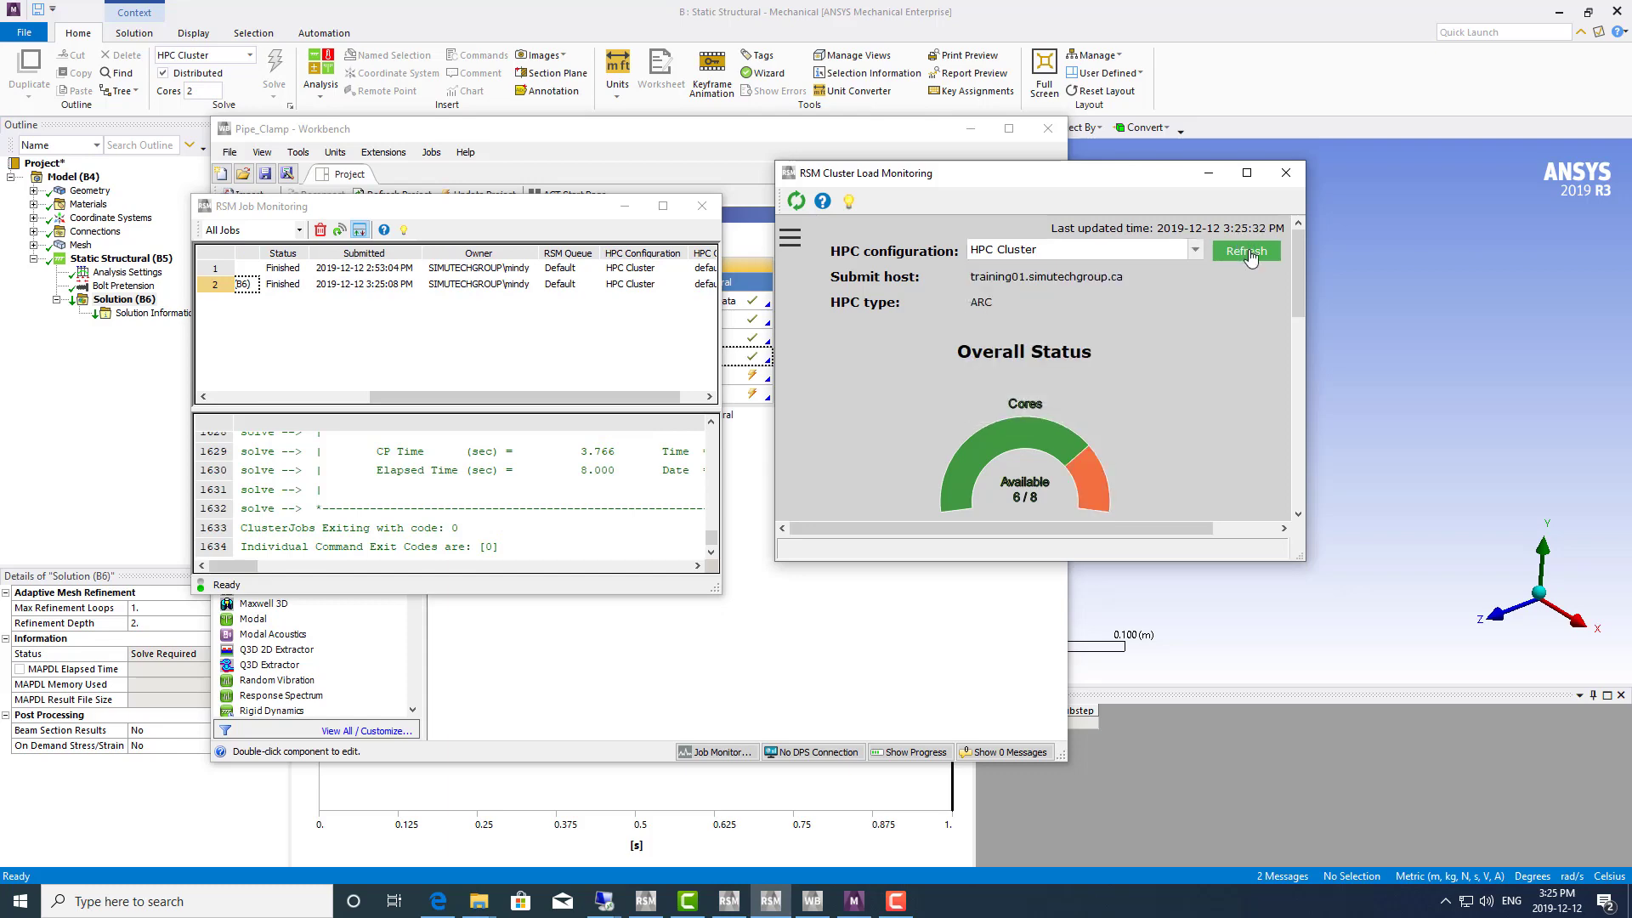
click(1251, 174)
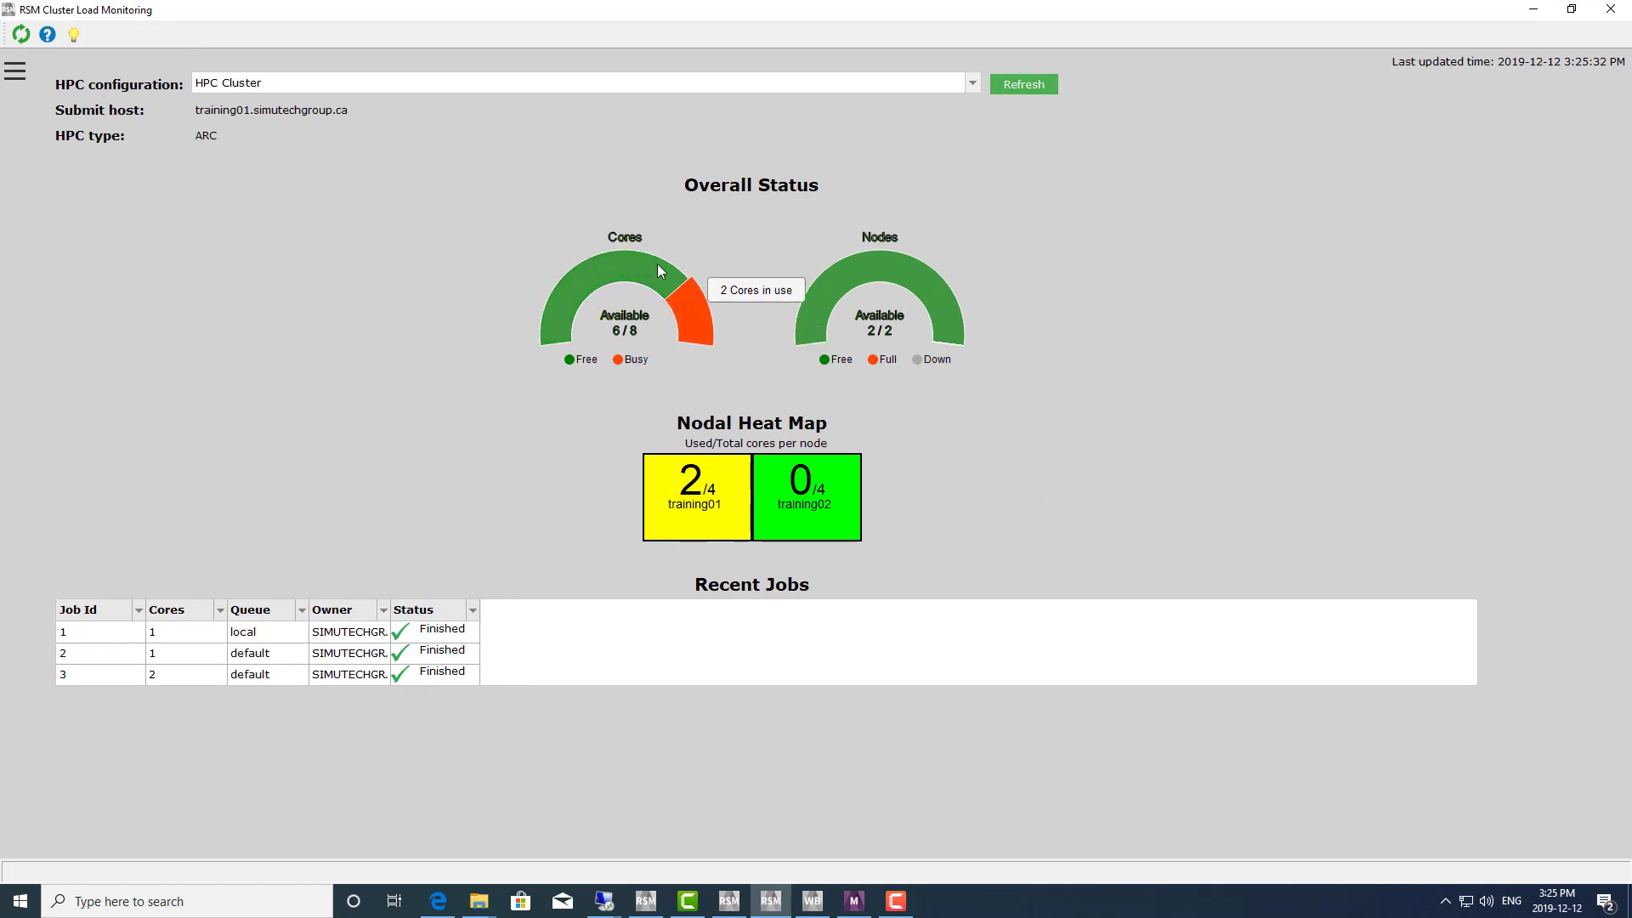
Step: Refresh cluster load to show 0 of 4 cores used on training01 and training02, then restore the window
click(1013, 82)
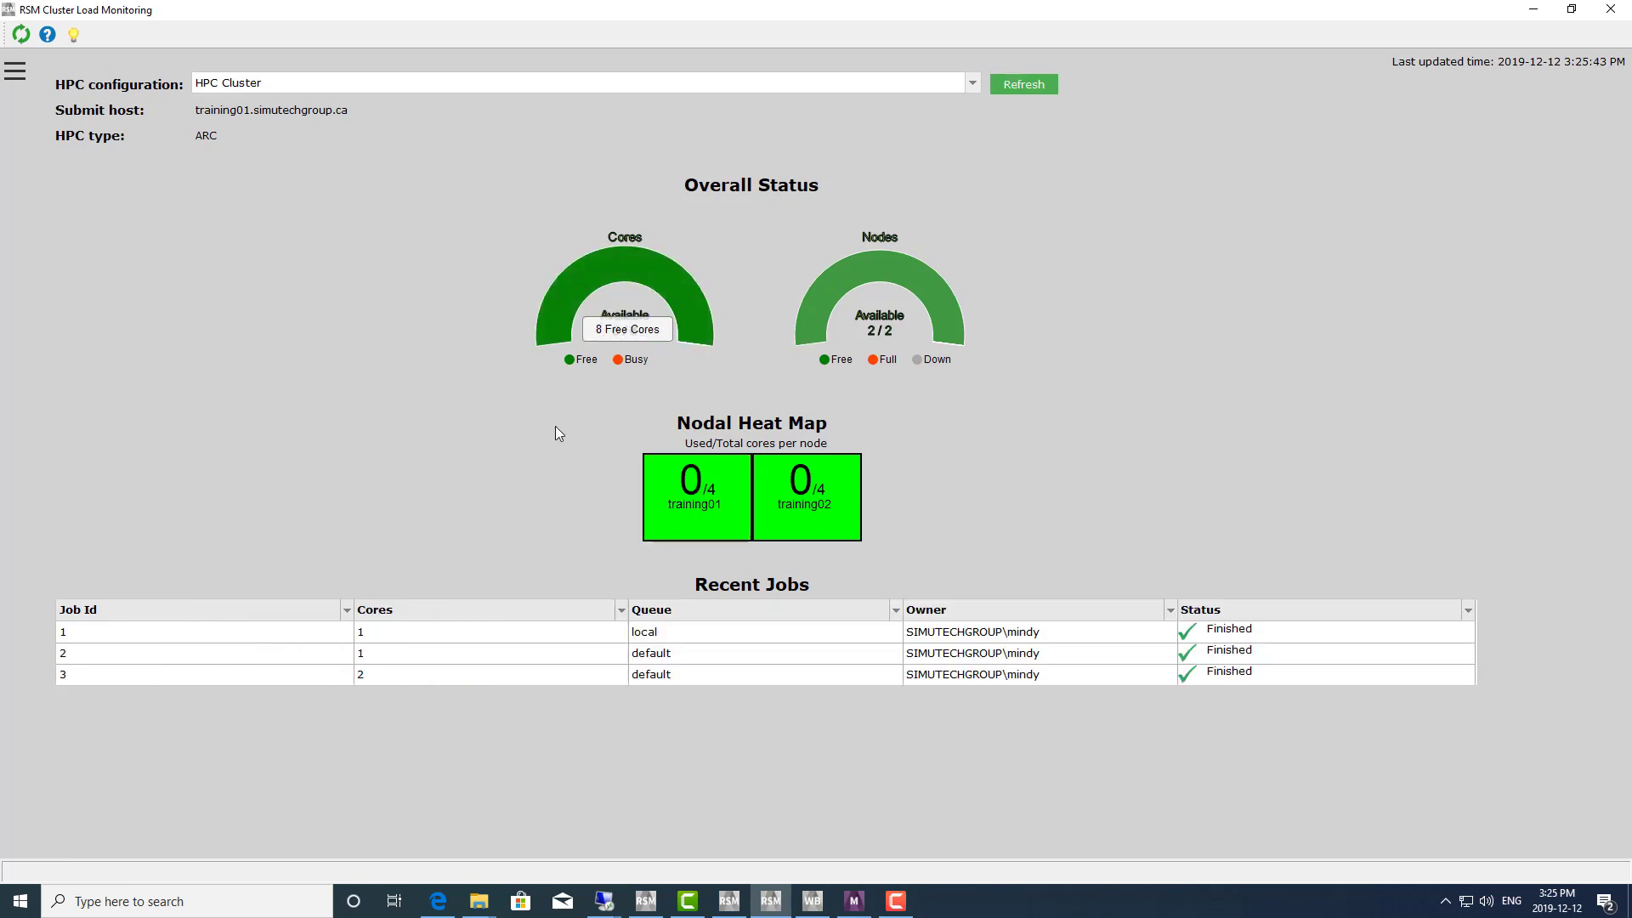
click(1281, 672)
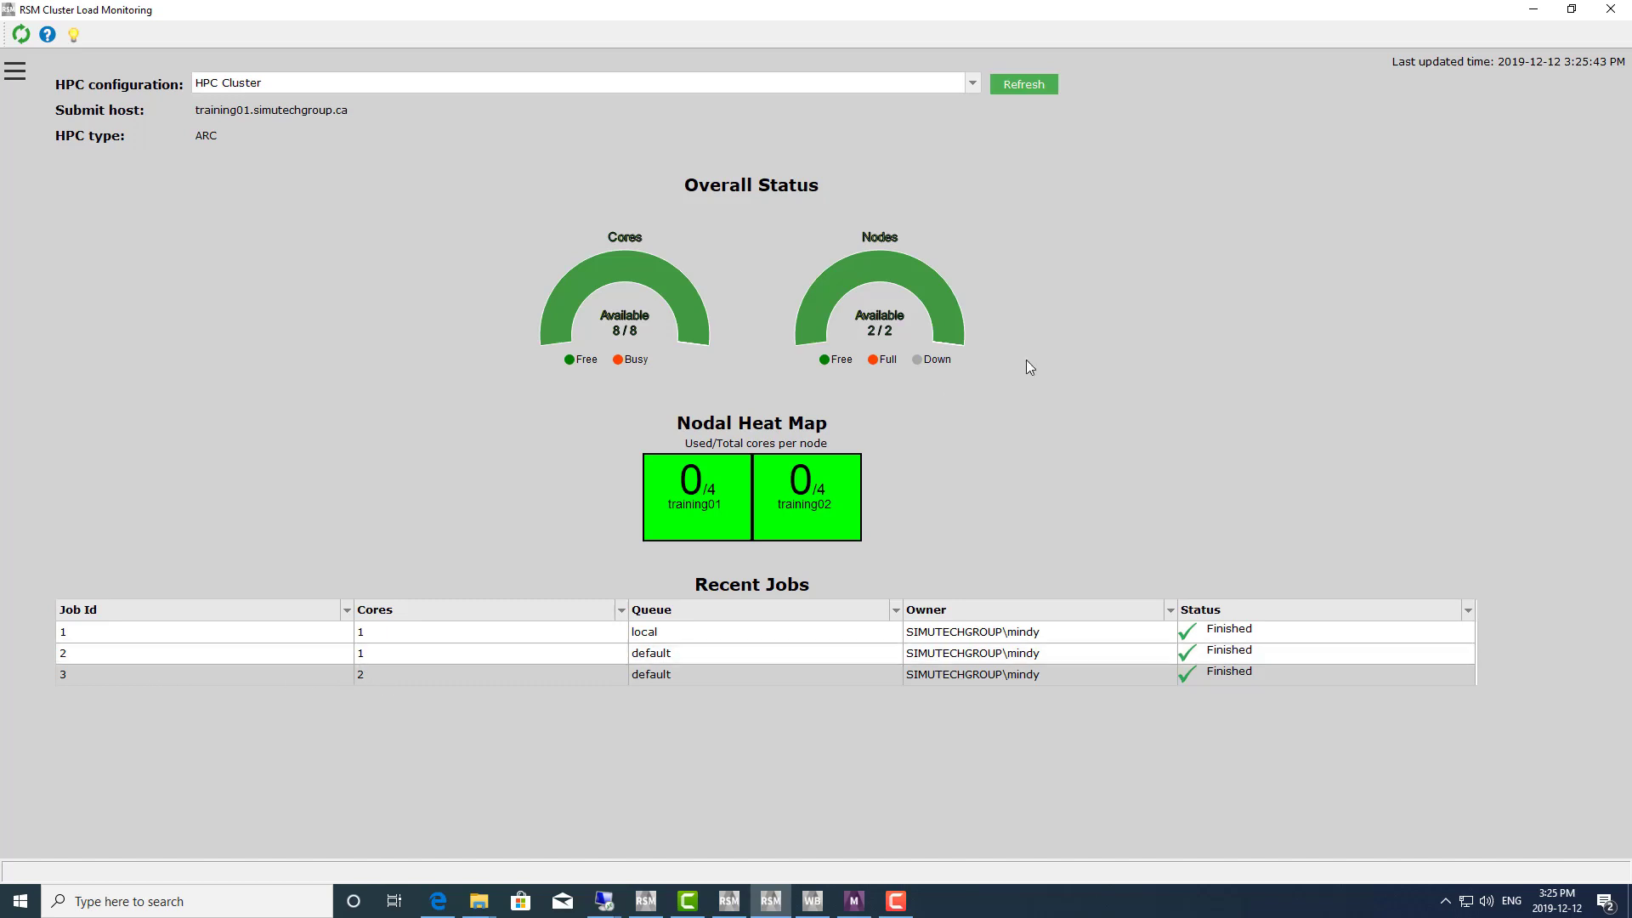
click(1570, 9)
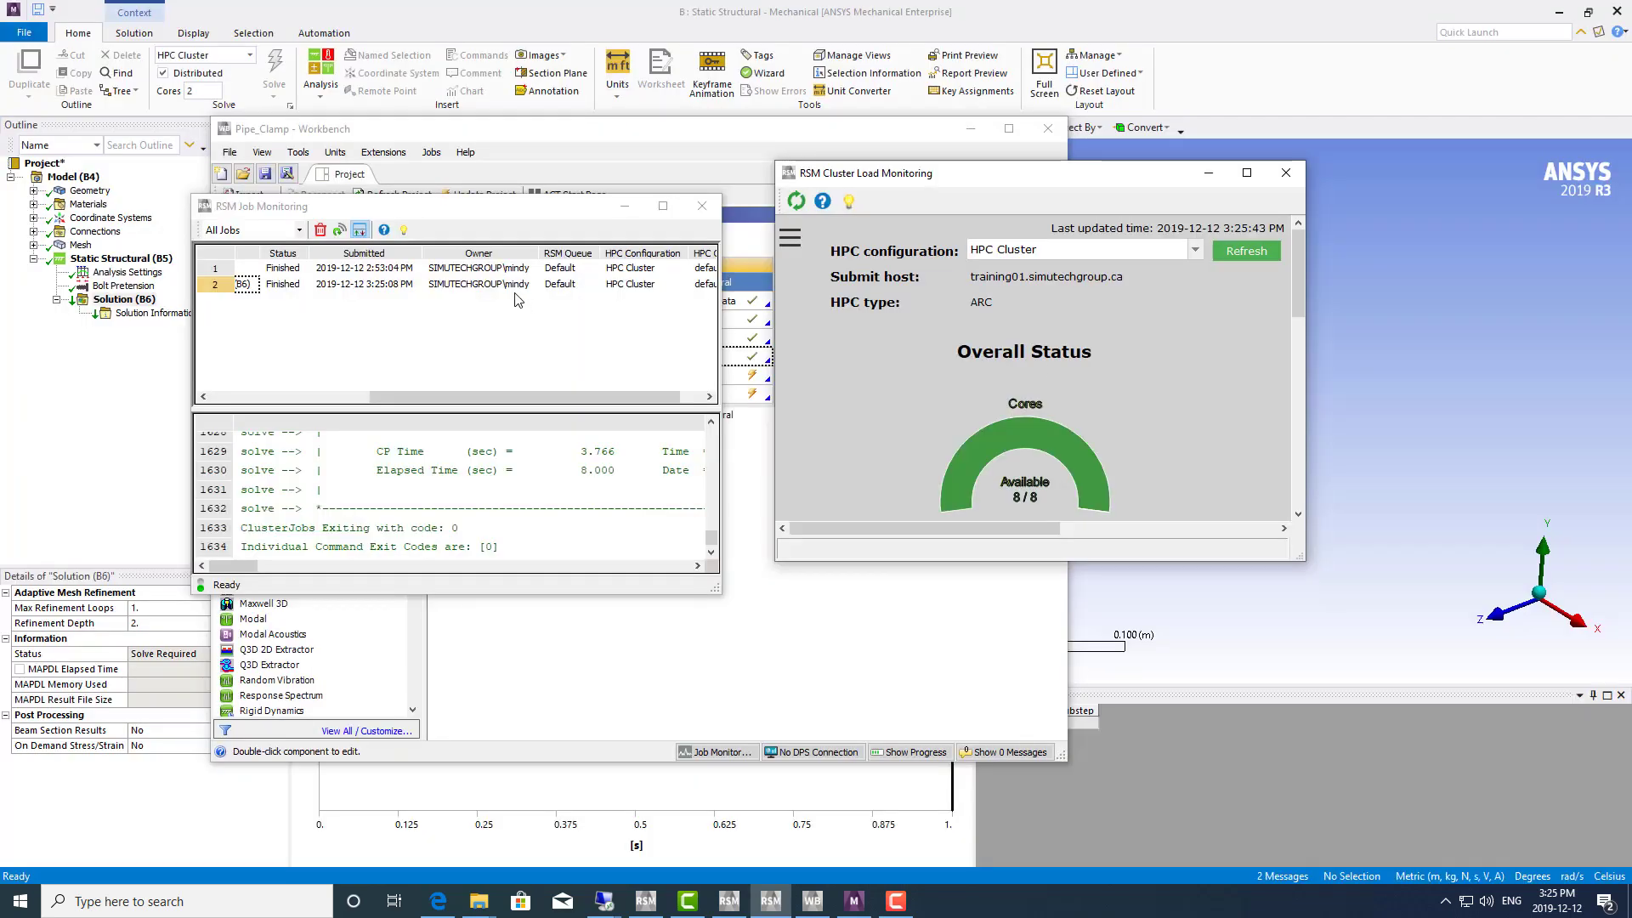
Step: Run Get Results on Solution (B6) to download the pipe clamp results from the HPC Cluster
click(353, 397)
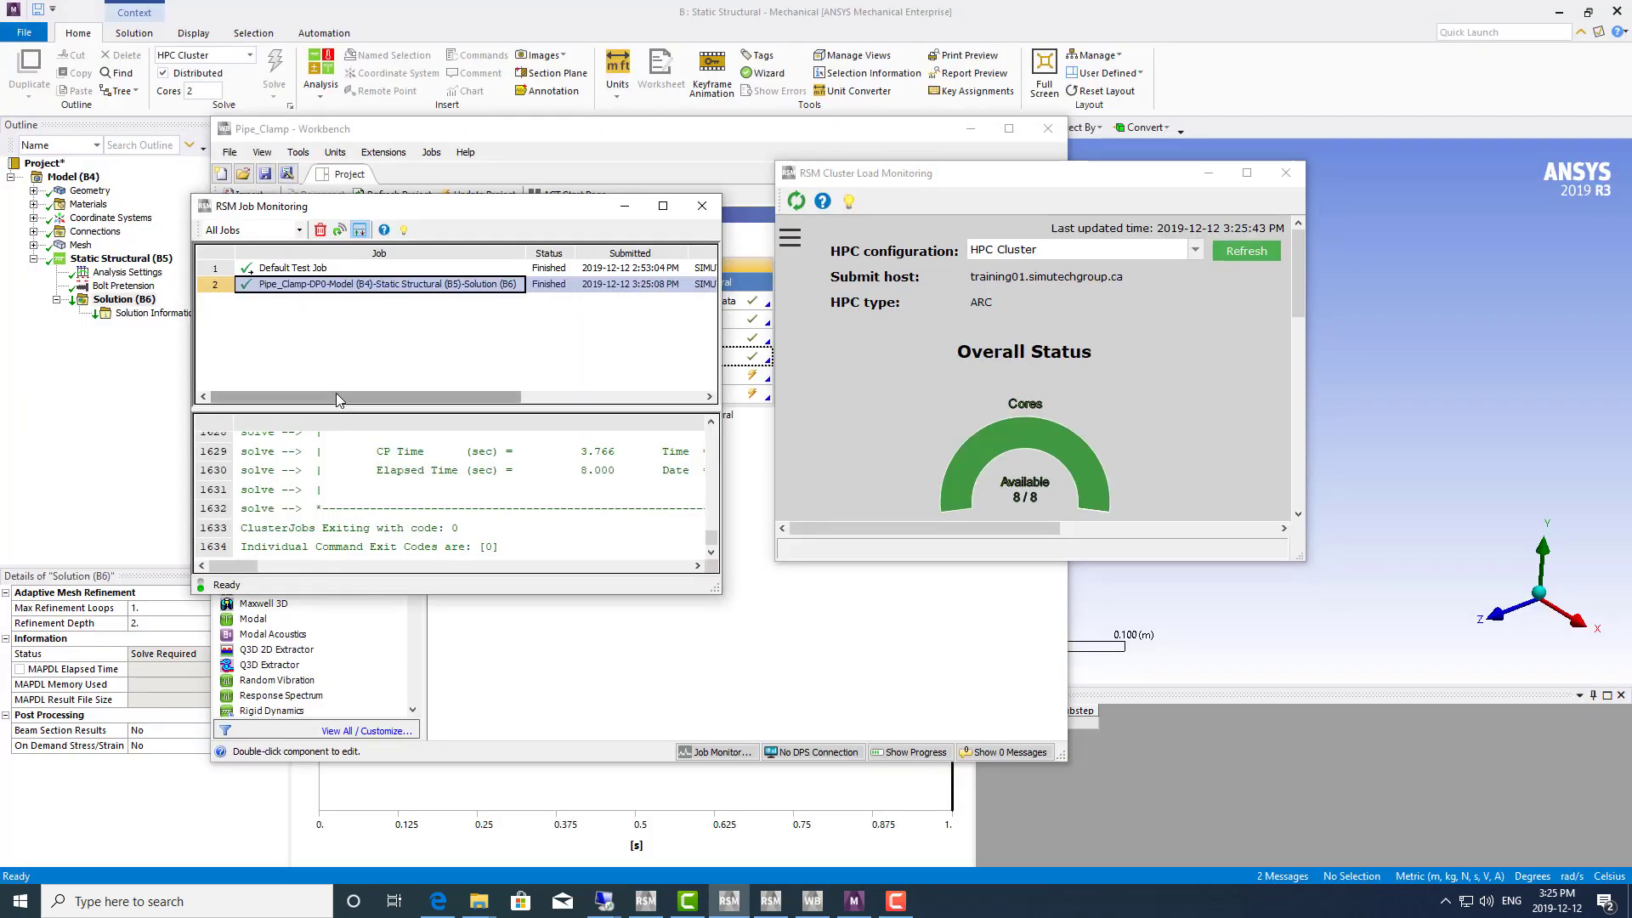
click(155, 425)
click(102, 301)
right_click(102, 304)
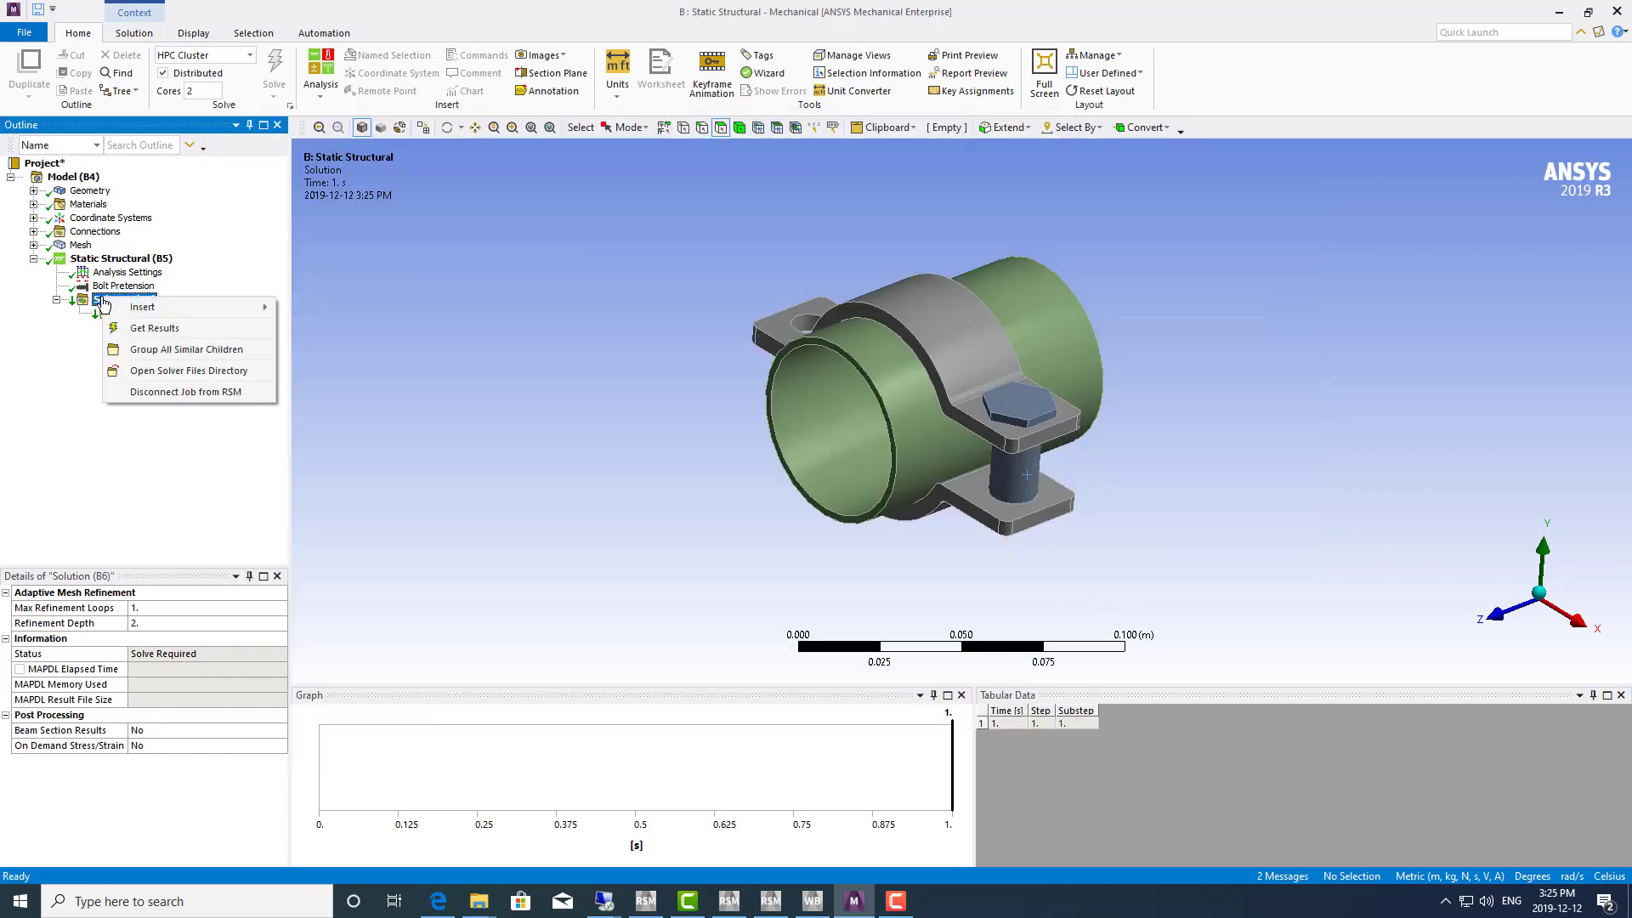
click(157, 328)
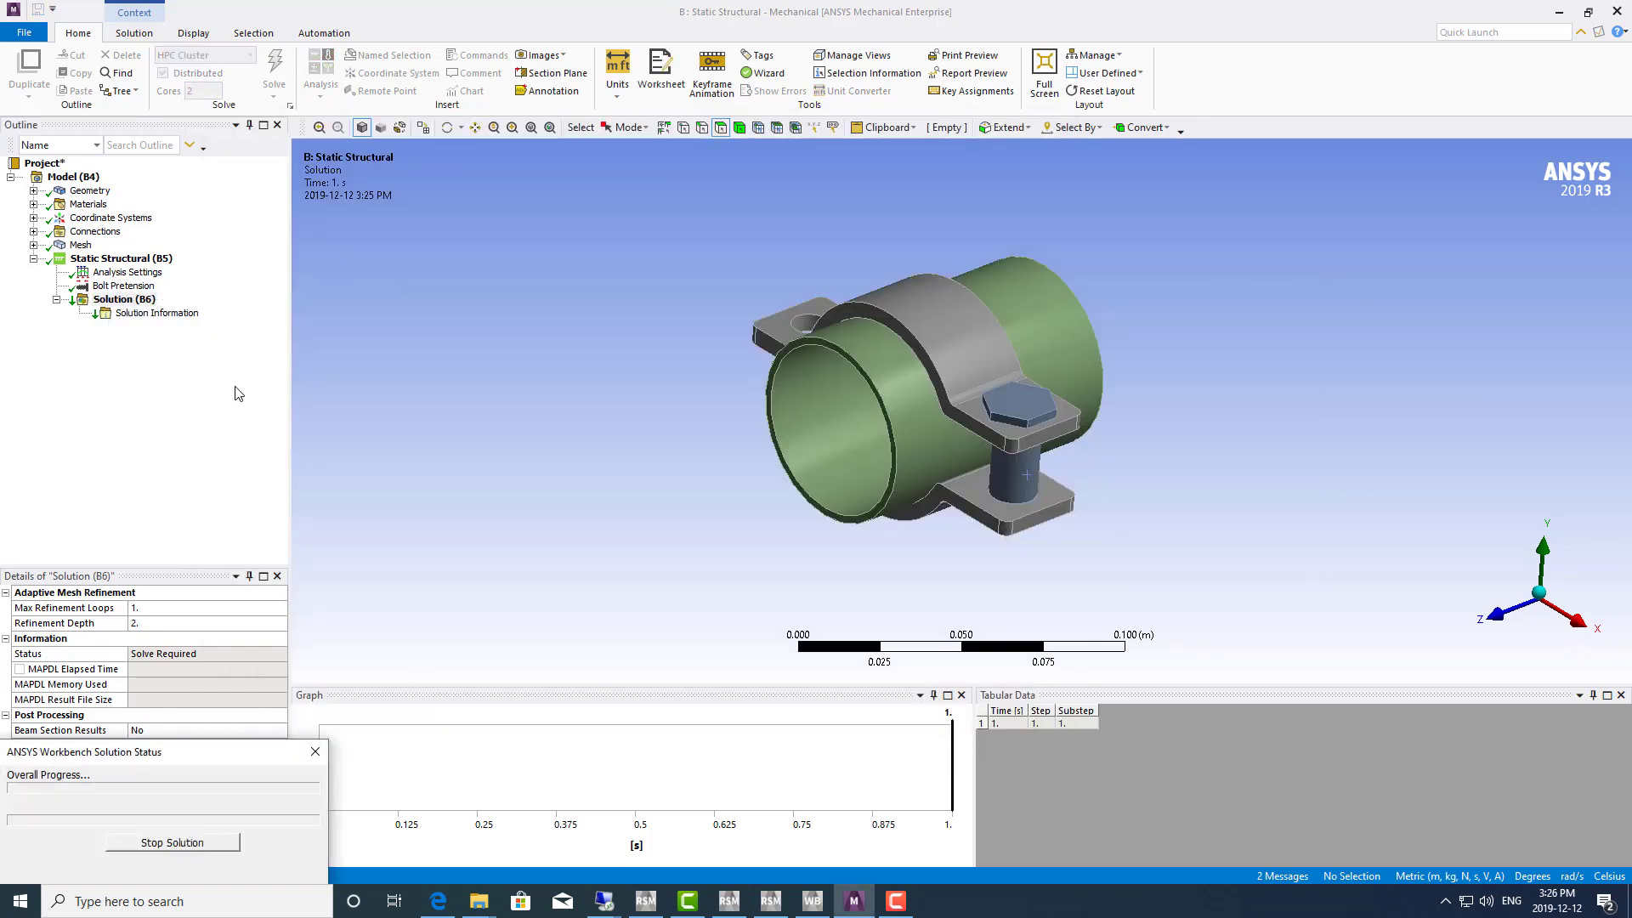